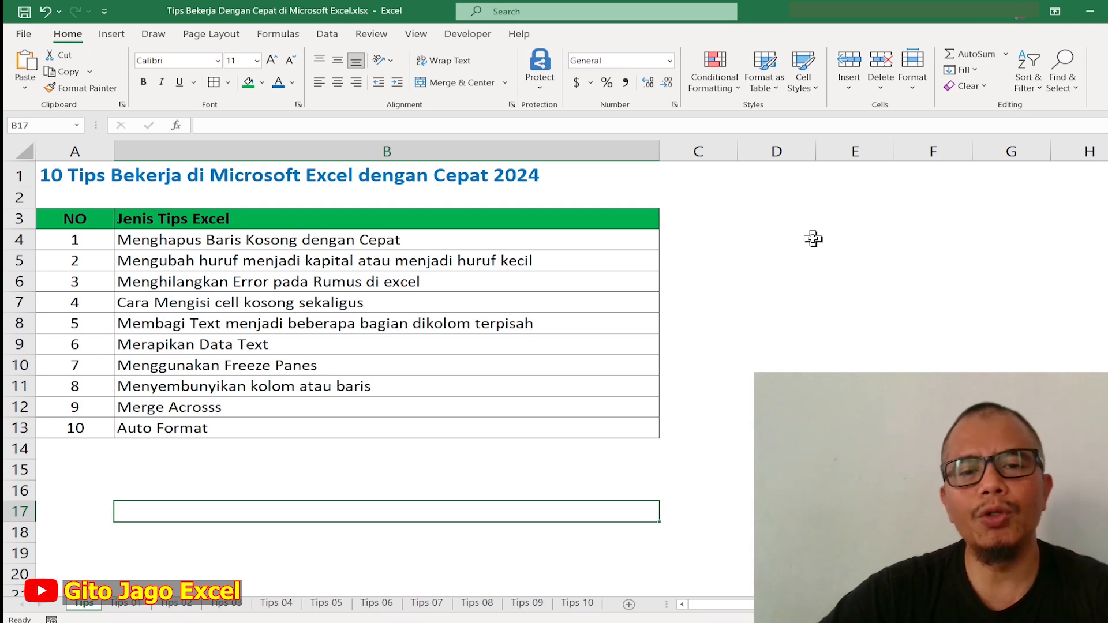
Step: Open the Tips 01 worksheet
click(127, 603)
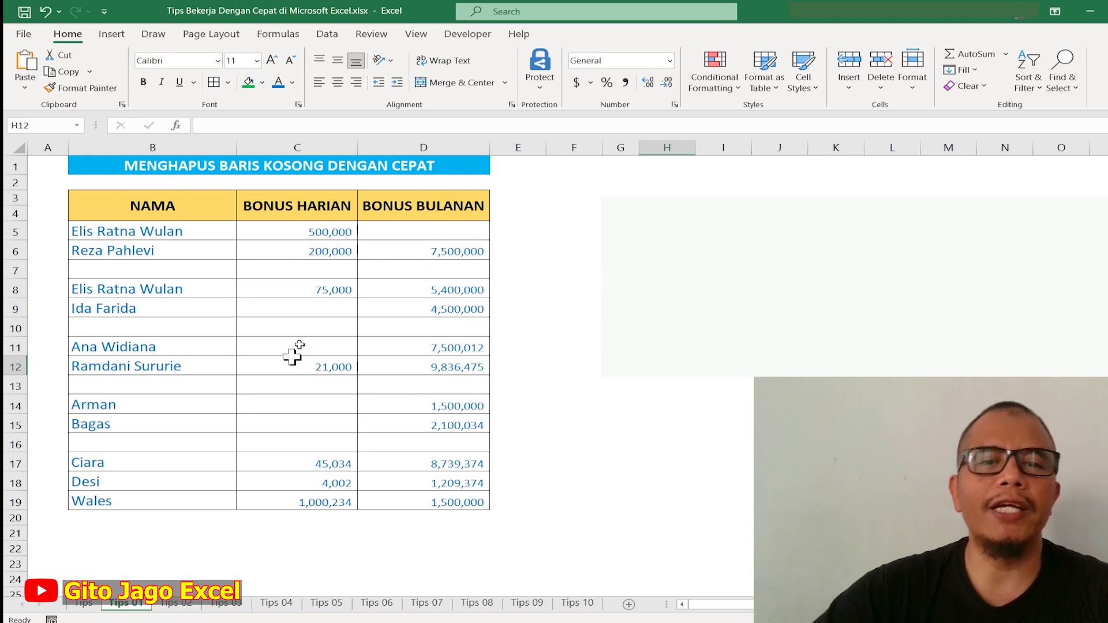
Step: Fill the empty cells D5, C7:D7 and C10:D10 with green
click(397, 238)
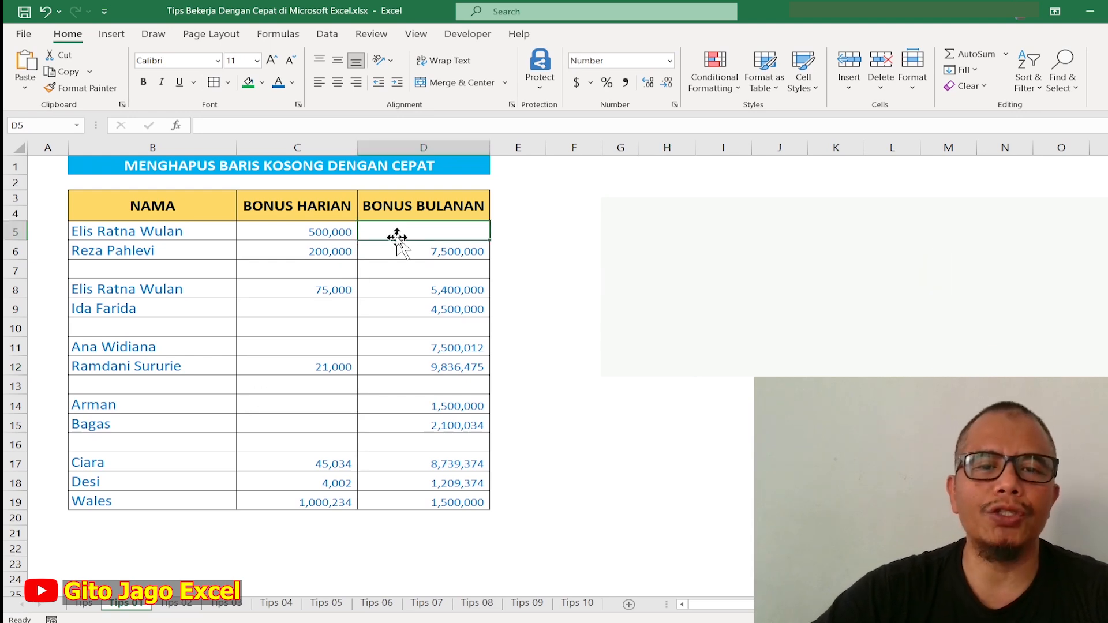
click(248, 82)
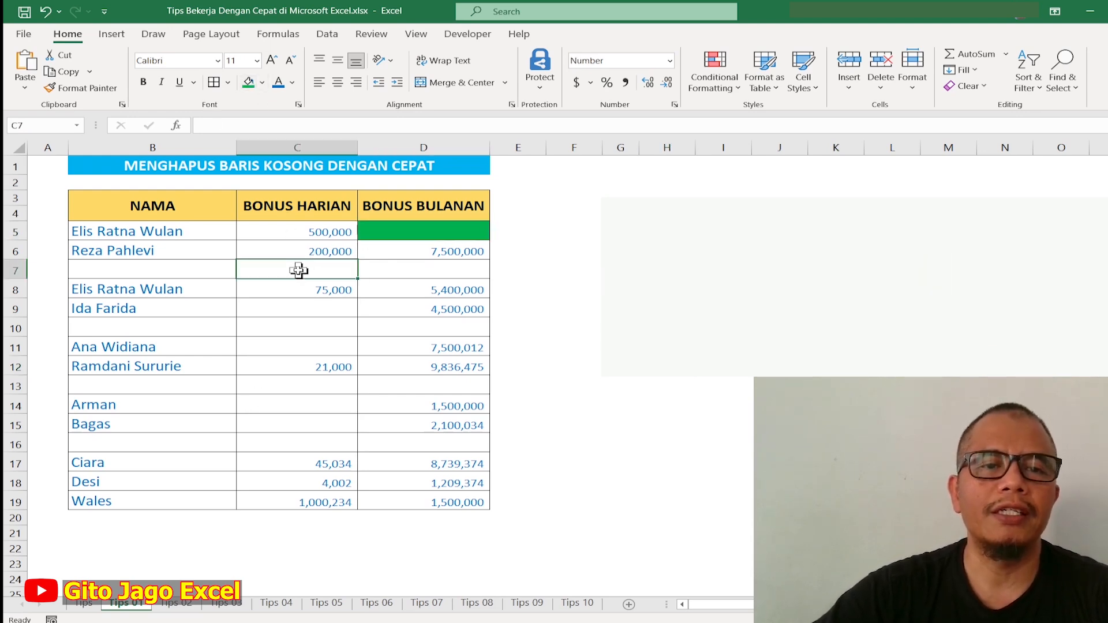
drag(299, 270, 410, 269)
click(248, 82)
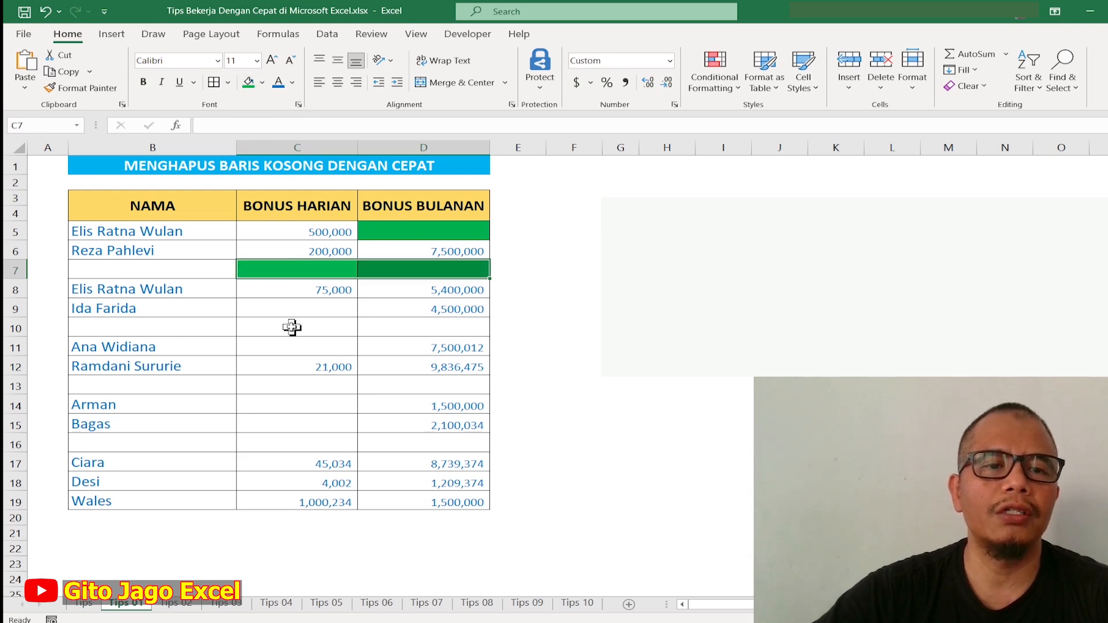
drag(292, 328, 369, 330)
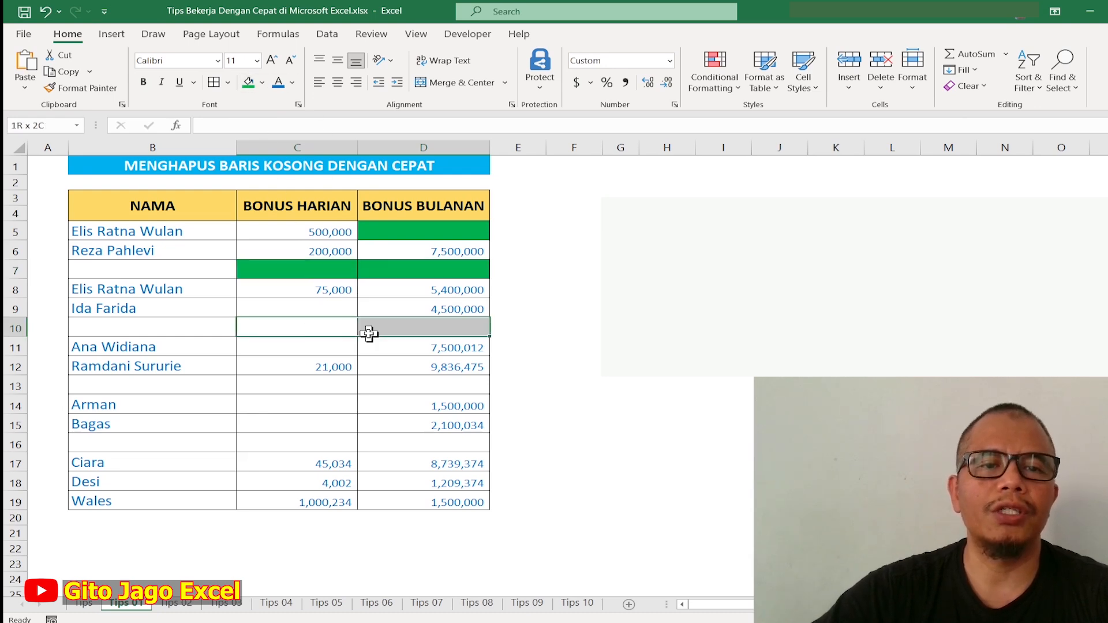
click(249, 82)
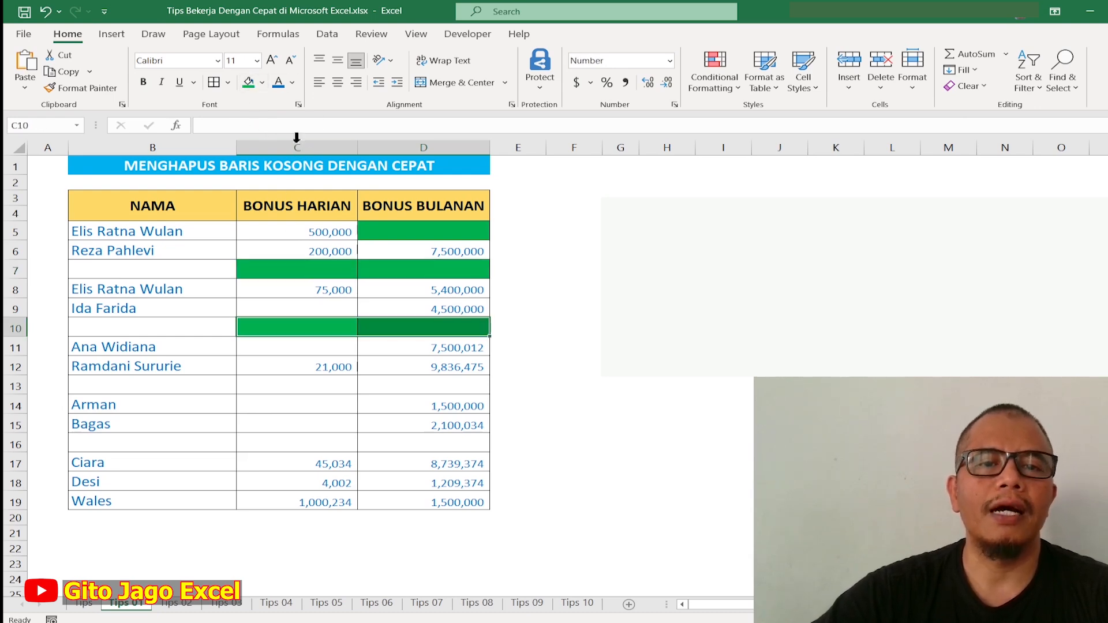
Step: Set the fill of cell D5 to white and select the empty cells C16:D16
click(379, 229)
click(262, 81)
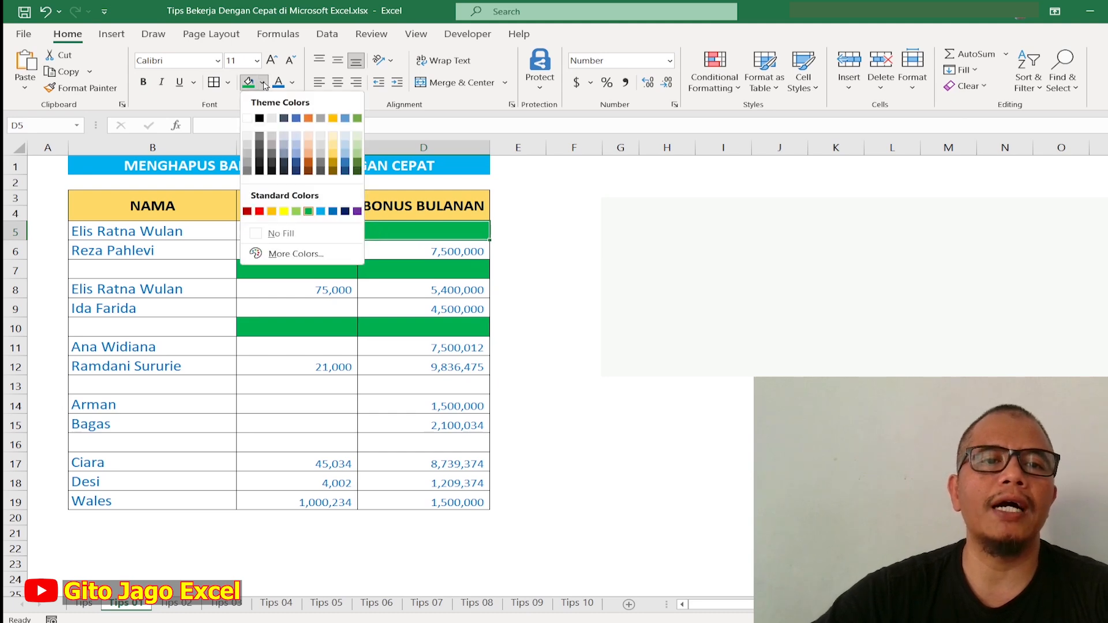
click(253, 120)
click(305, 233)
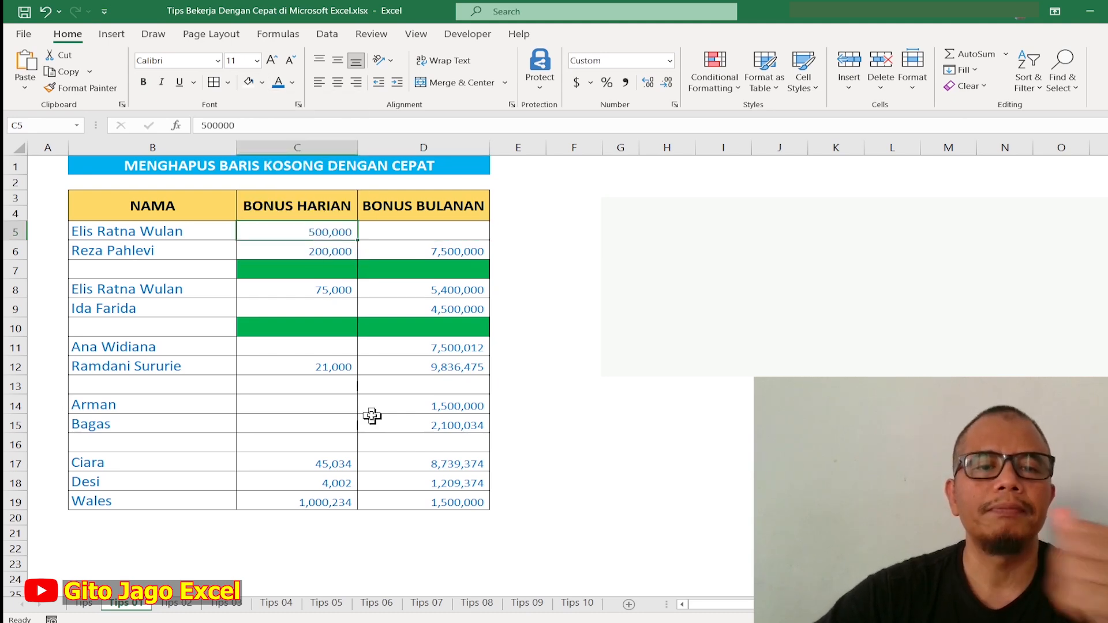
click(268, 385)
click(279, 447)
drag(279, 447, 408, 445)
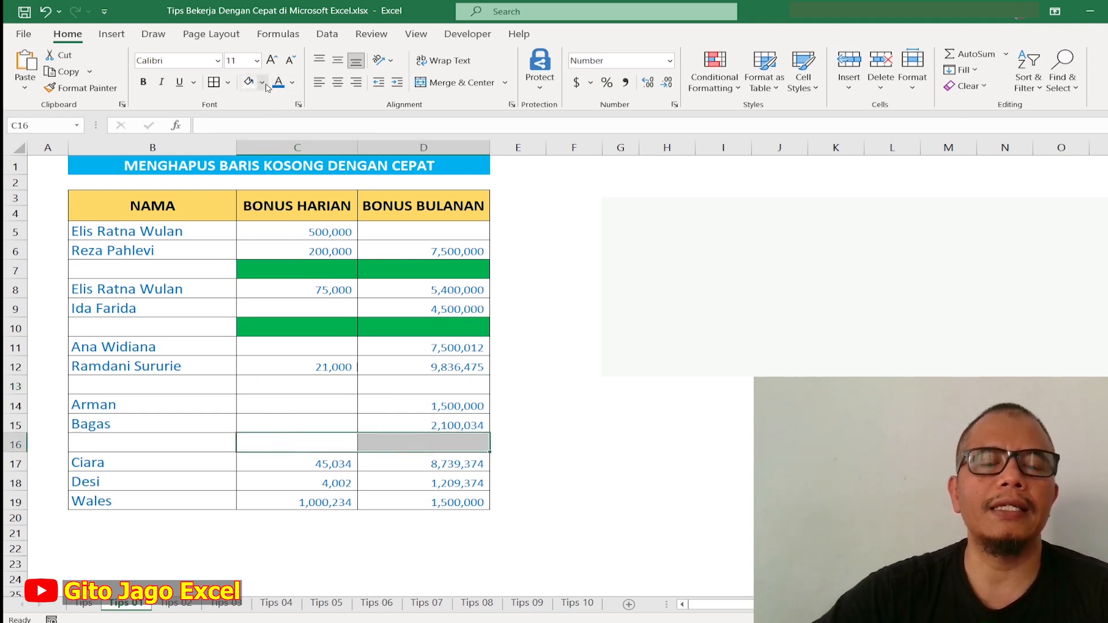
Step: Undo all the fill color changes made to the table's empty cells
click(54, 12)
click(54, 12)
click(53, 12)
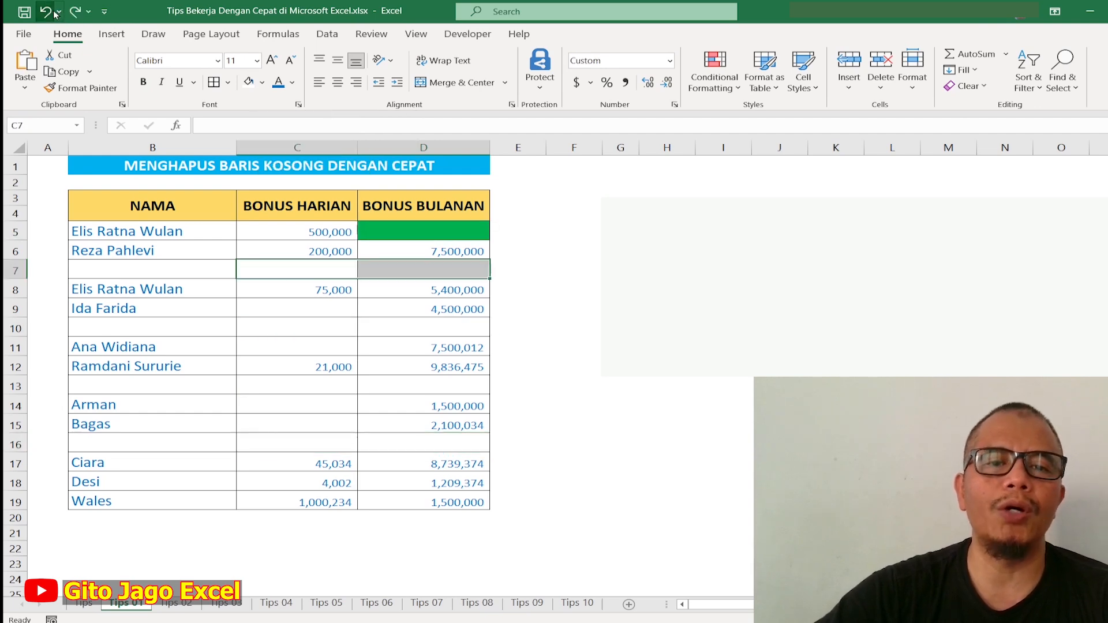
click(54, 12)
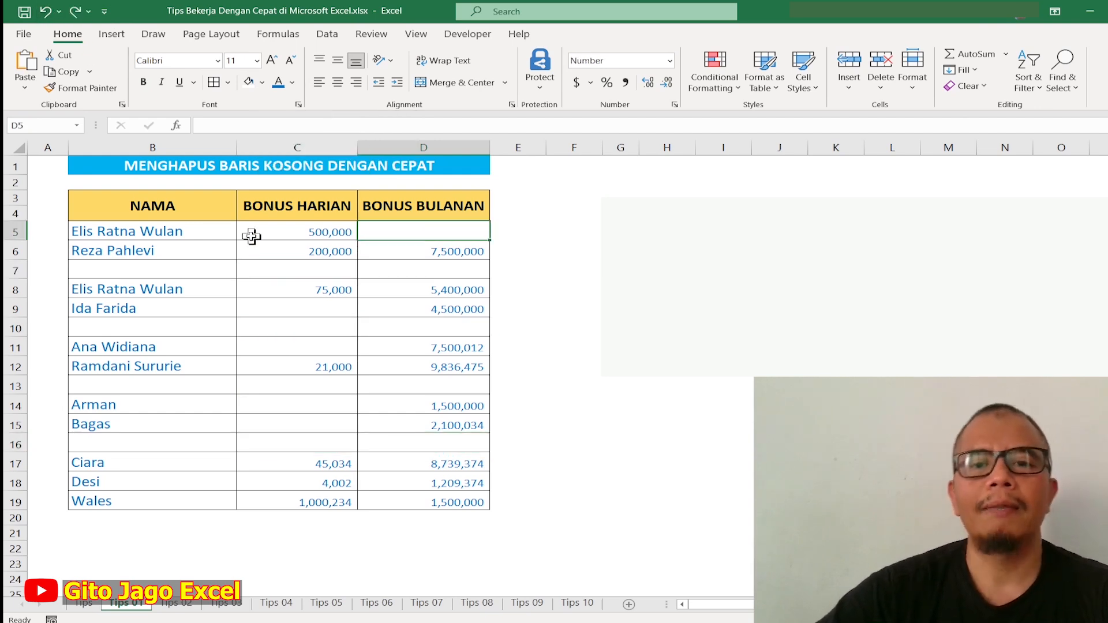
Step: Apply the blue font color to the note about the manual method in cell H4
click(664, 213)
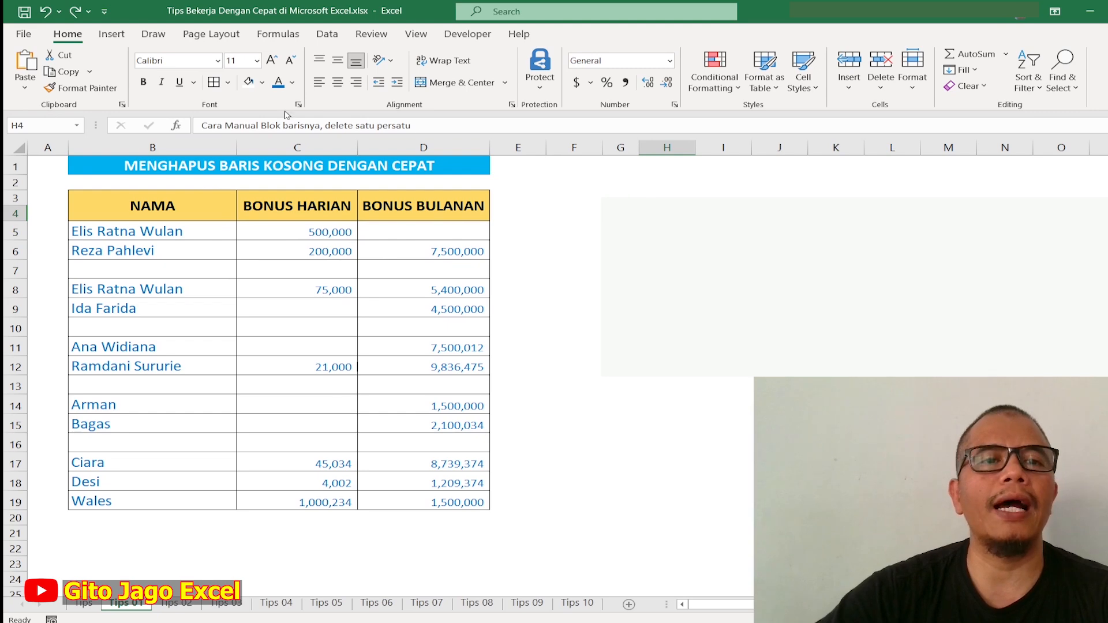
click(280, 84)
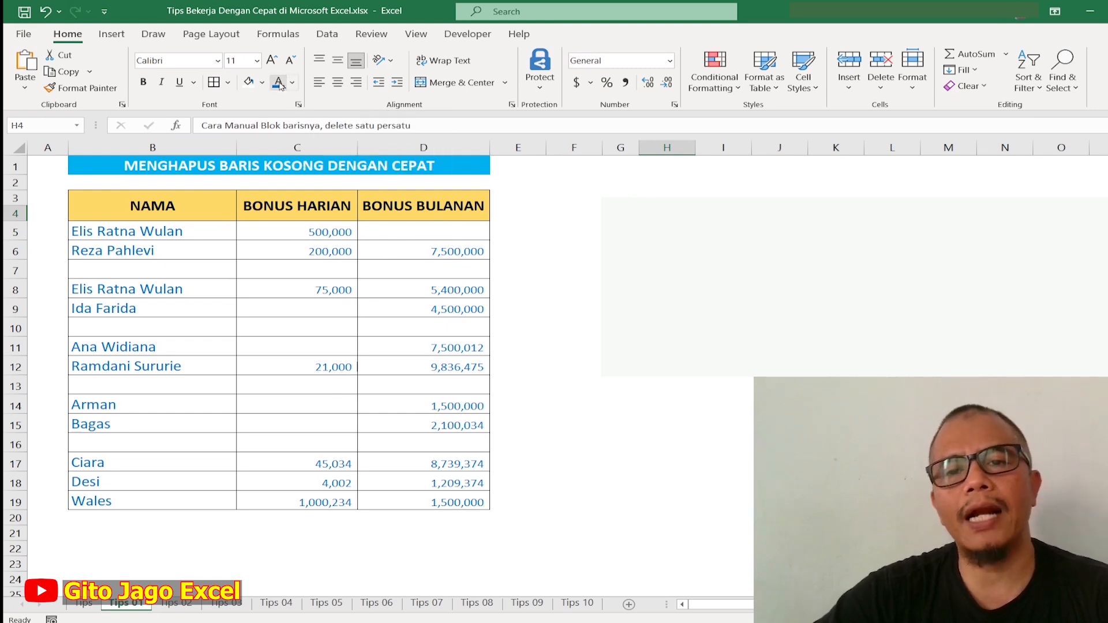
click(389, 276)
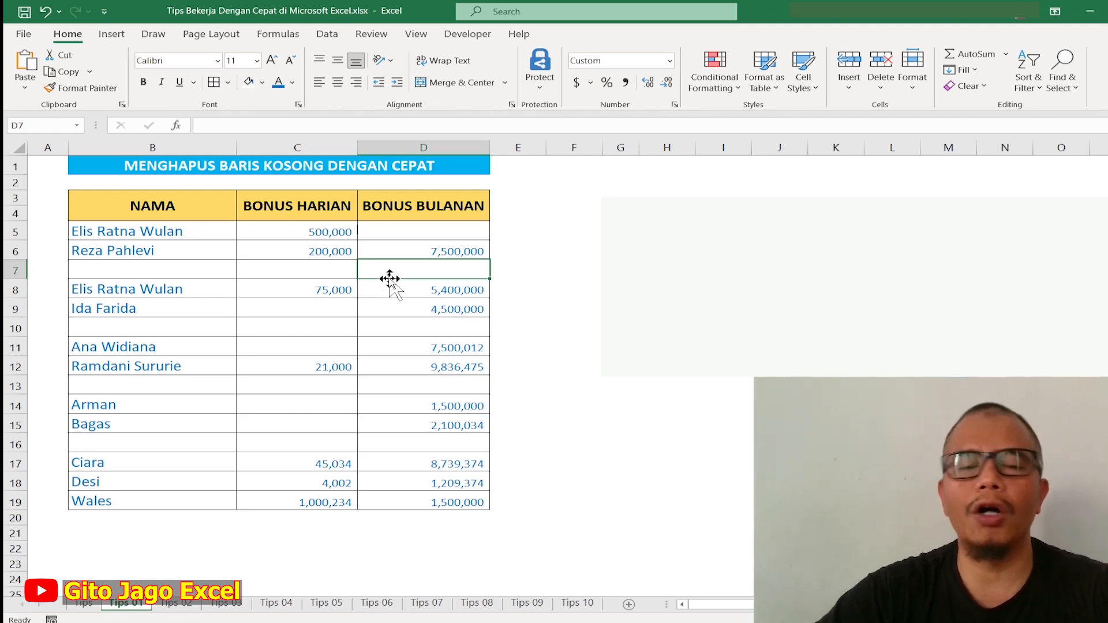
Step: Delete the entire blank rows 7, 10, 13 and 16 together
click(13, 269)
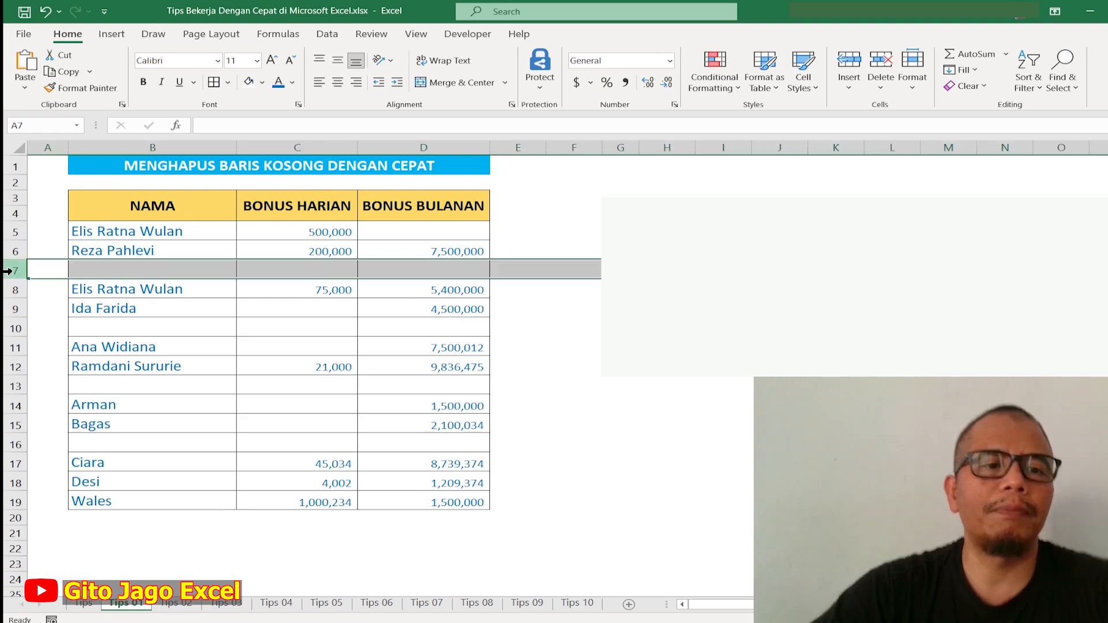
ctrl+click(17, 328)
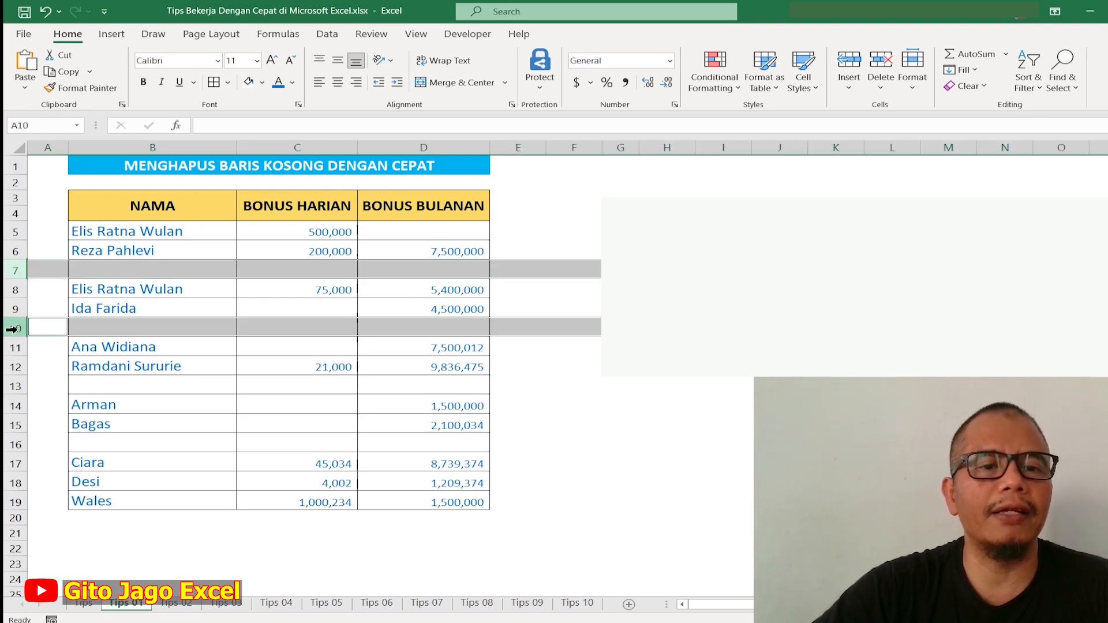
ctrl+click(16, 386)
ctrl+click(16, 444)
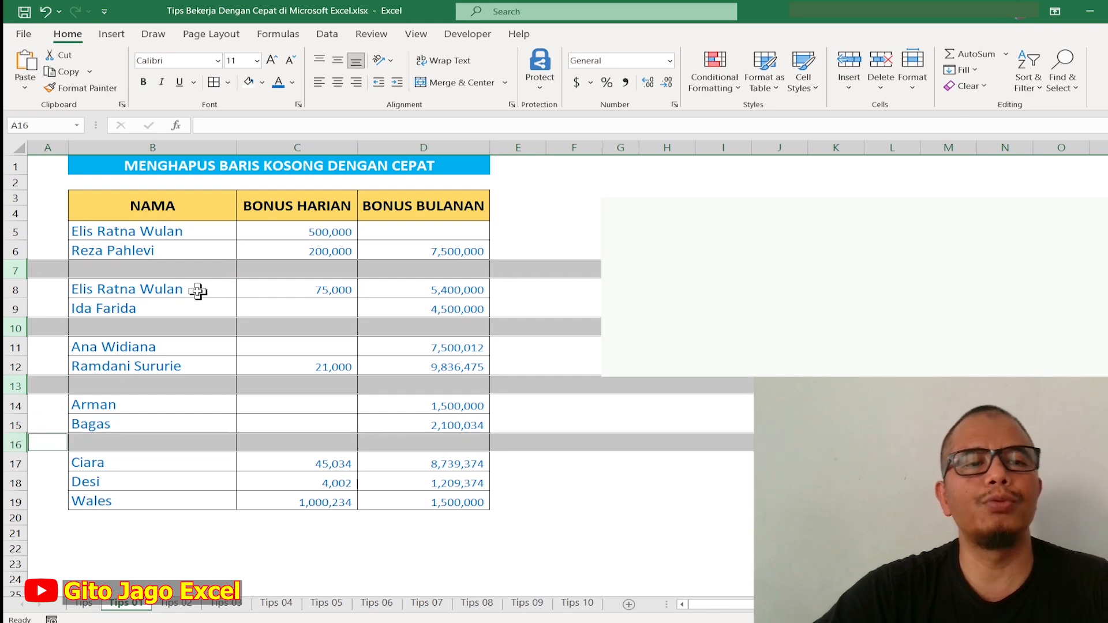
right_click(194, 268)
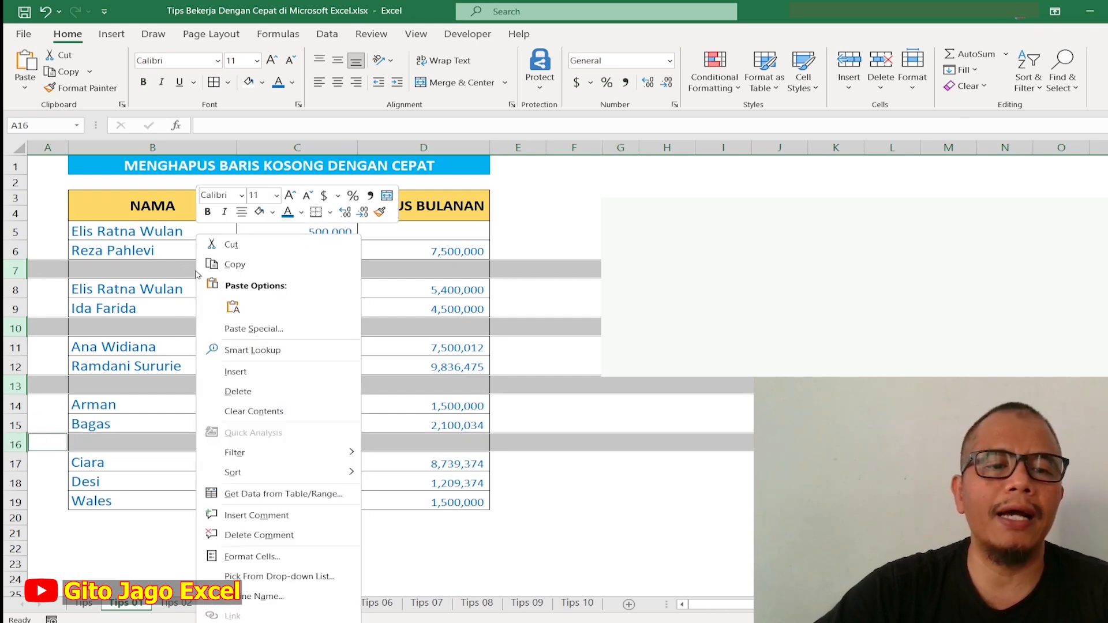
click(257, 392)
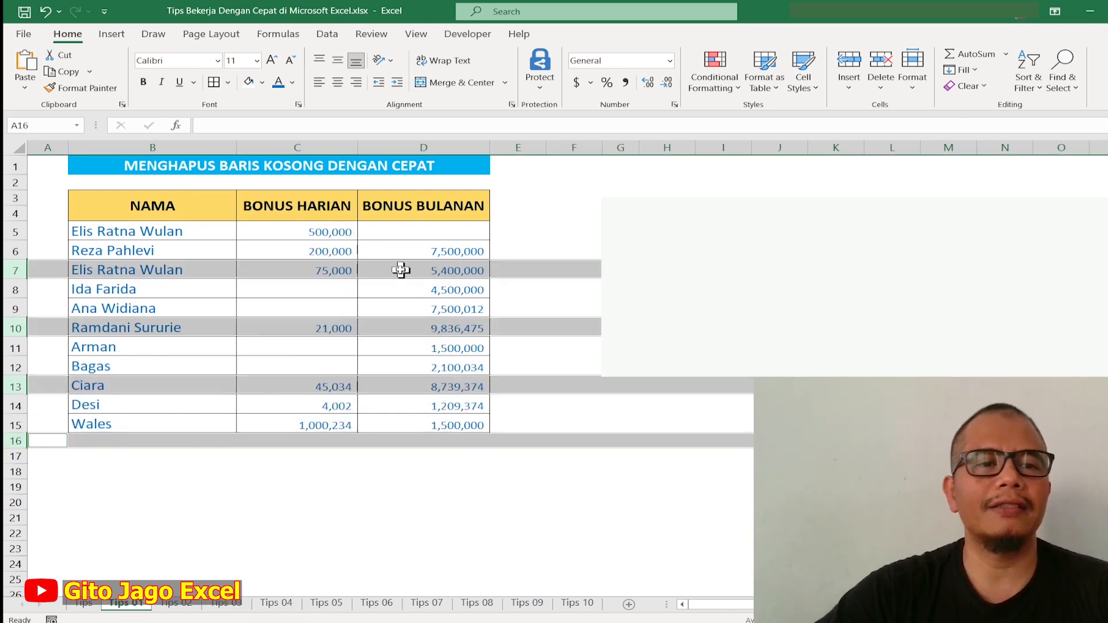
Step: Undo the deletion of the blank rows
click(48, 14)
click(304, 271)
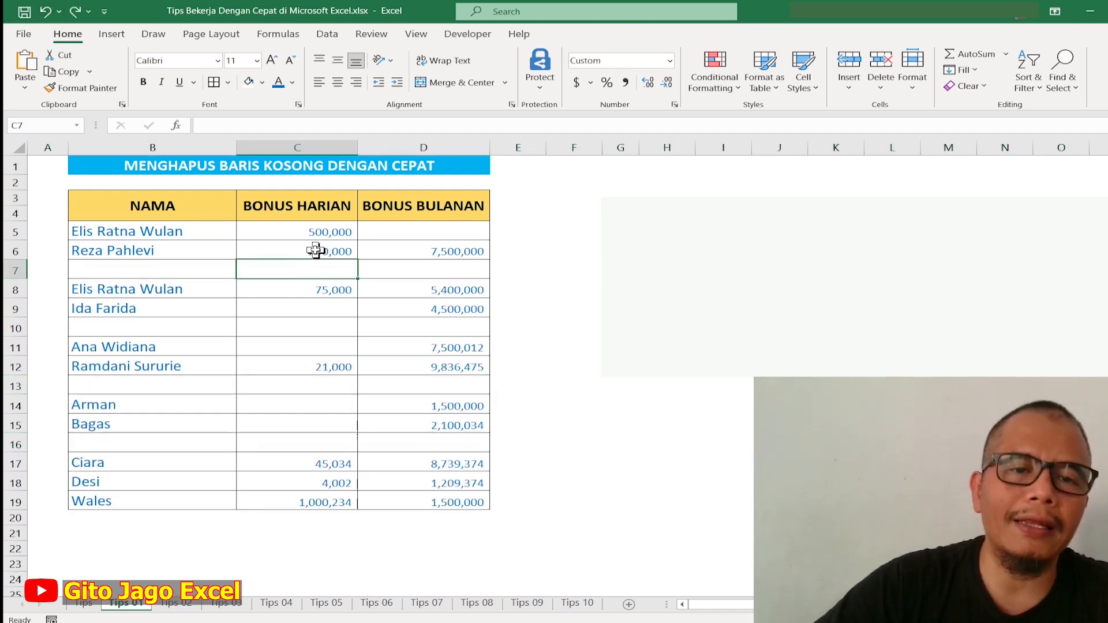
Step: Apply the blue font color to the note about the quick method in cell H5
click(667, 231)
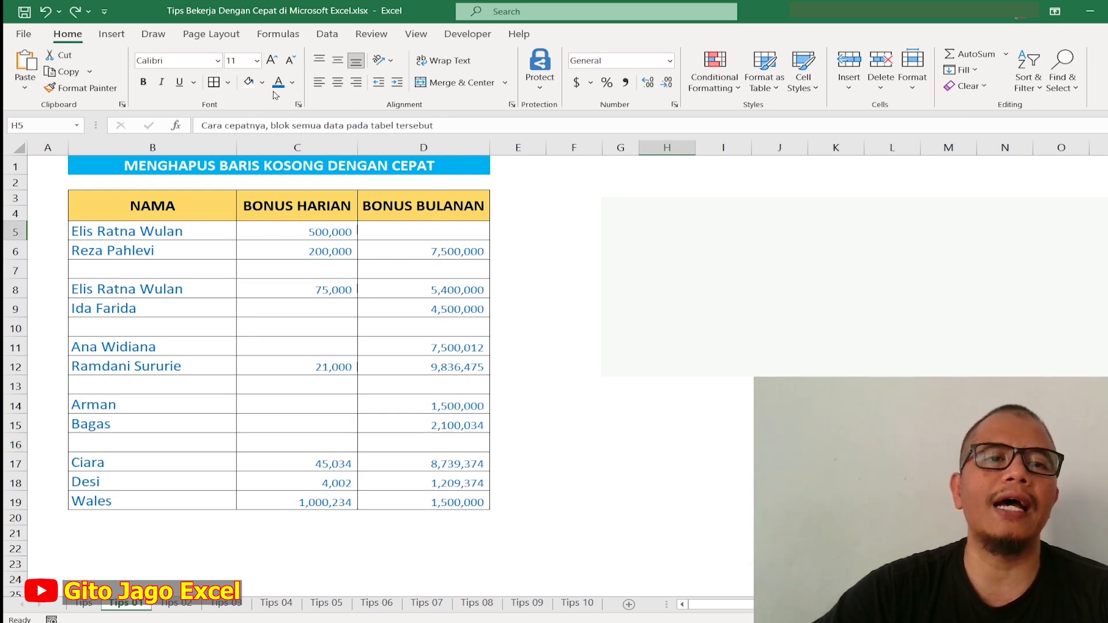
click(300, 300)
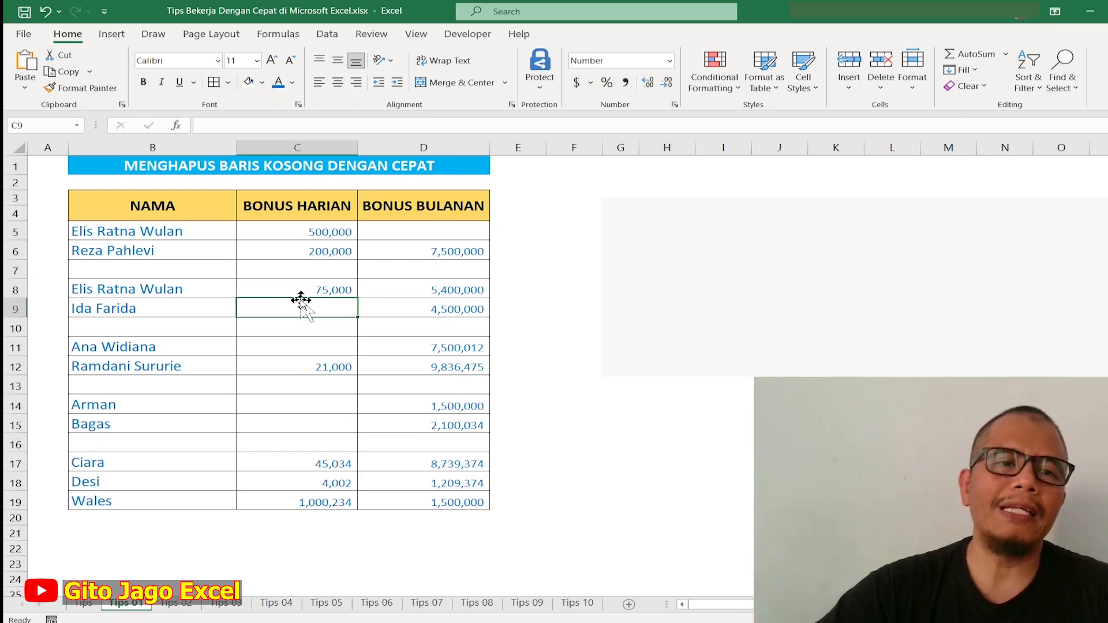
Step: Select all blank cells within the table data B5:D19 using Go To Special with the Blanks option
drag(148, 233, 427, 499)
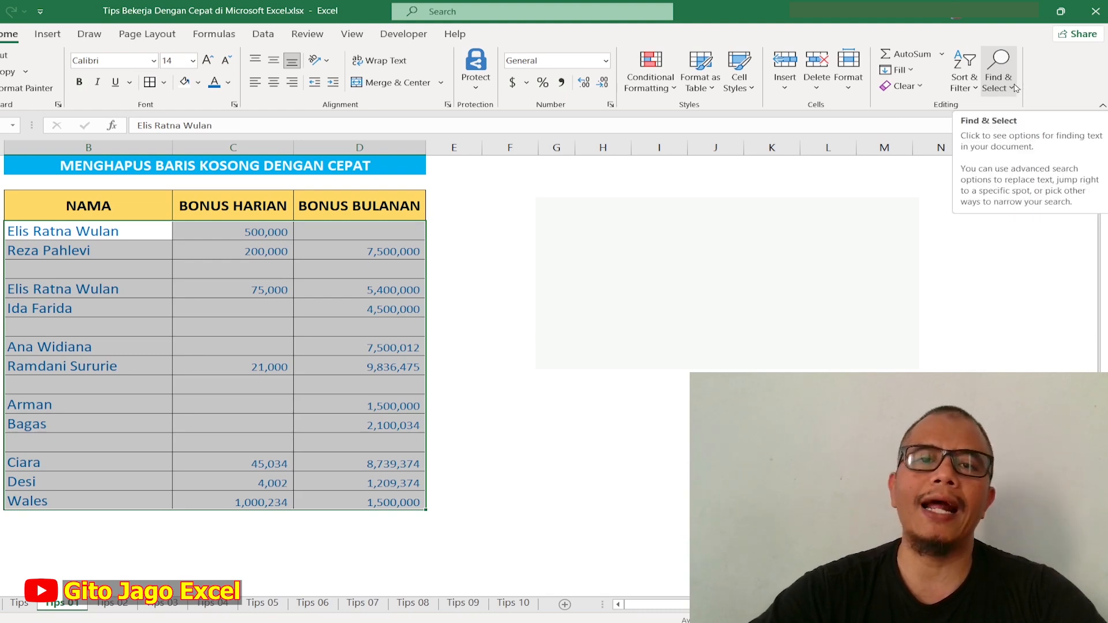
click(1015, 88)
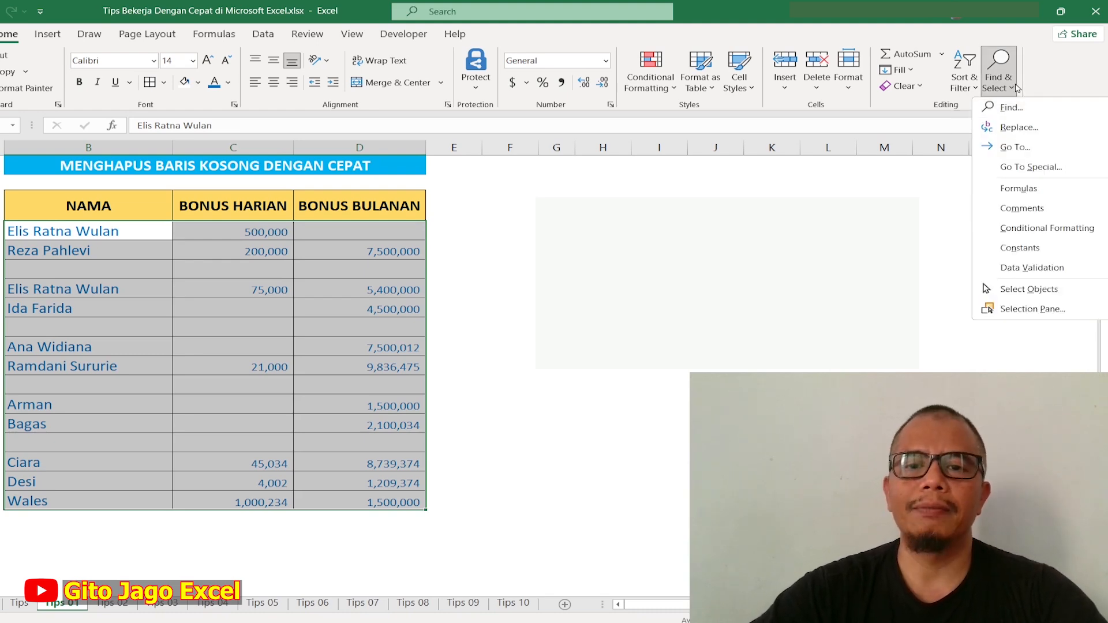
click(1032, 168)
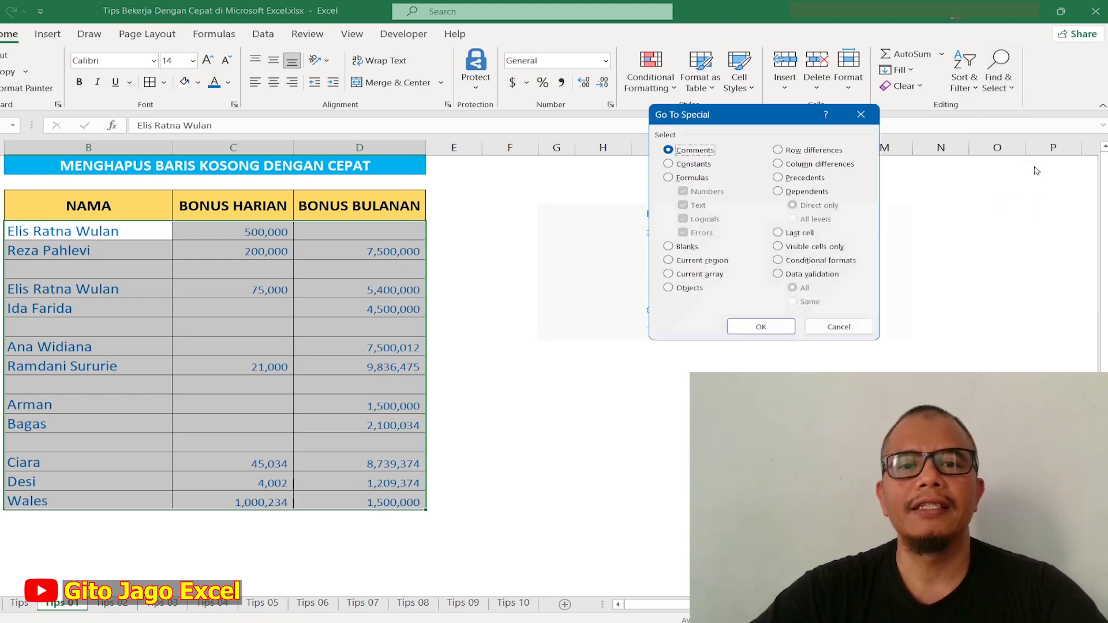
drag(747, 123, 434, 313)
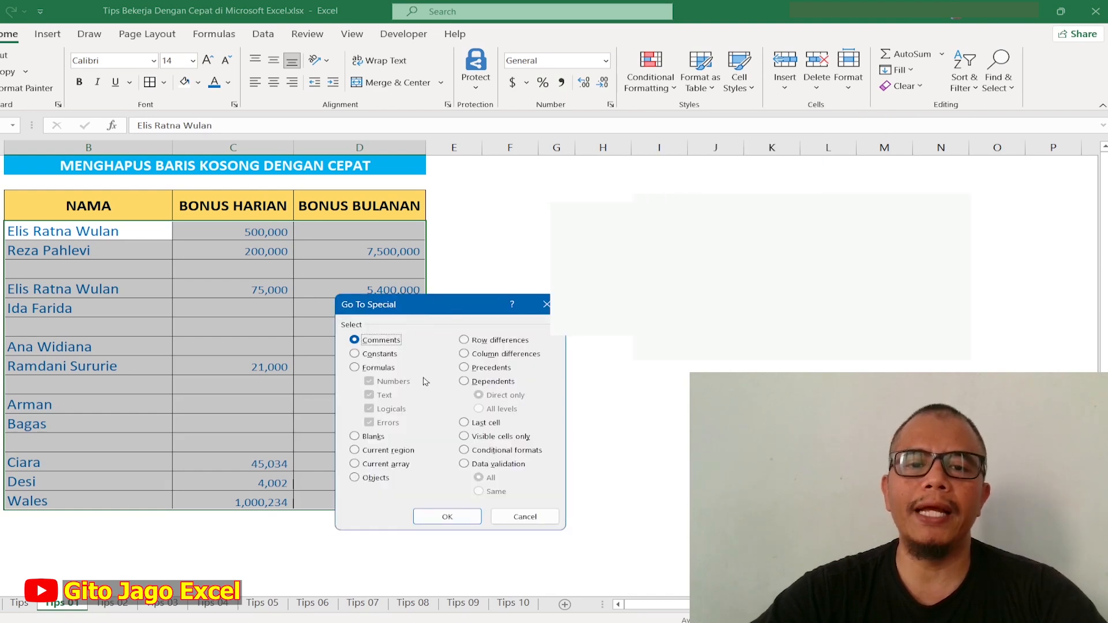
click(355, 437)
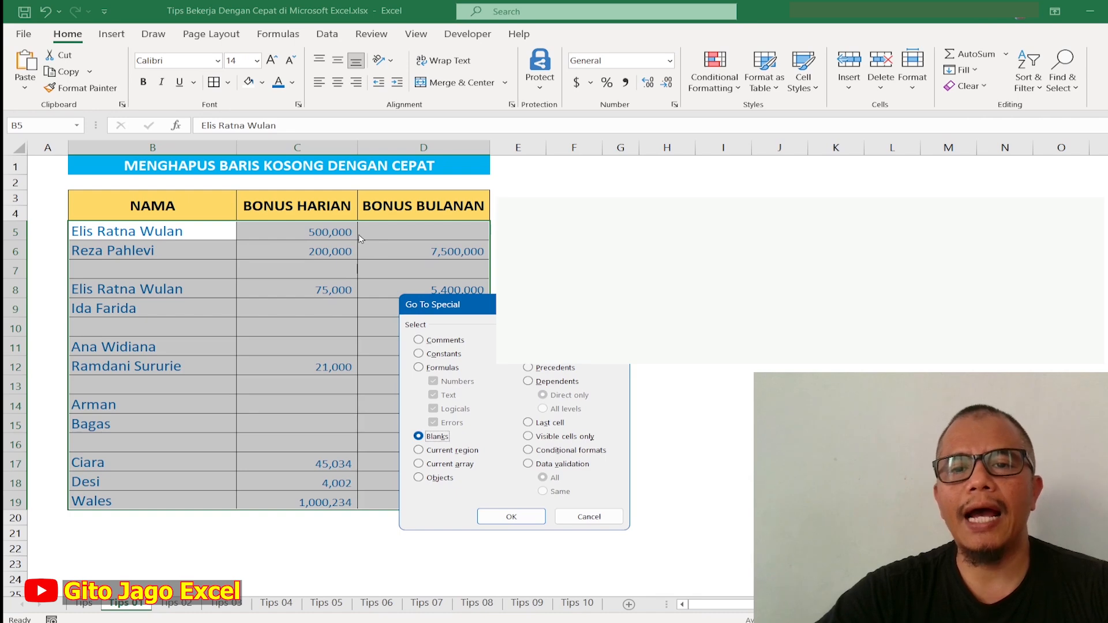
click(511, 515)
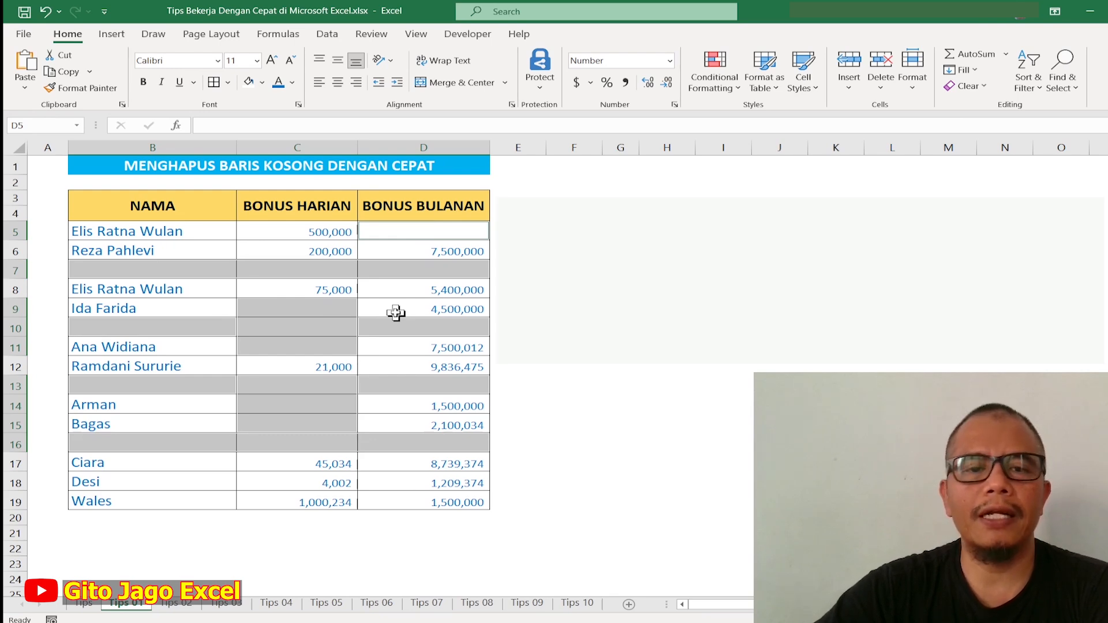
Step: Delete the selected blank cells with the Shift cells up option
right_click(270, 307)
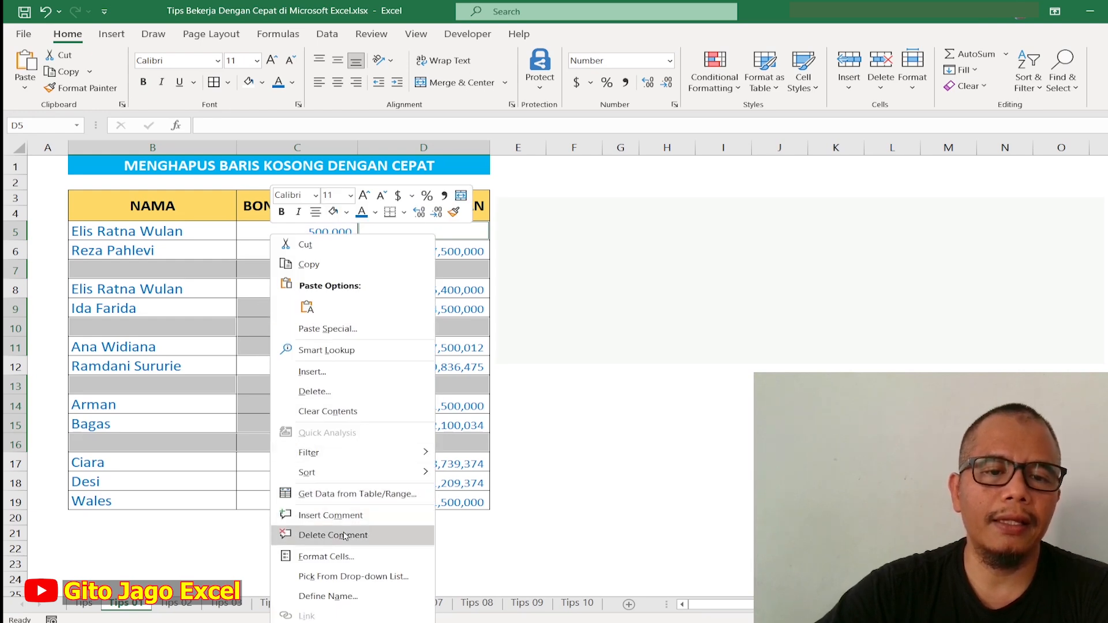
click(341, 392)
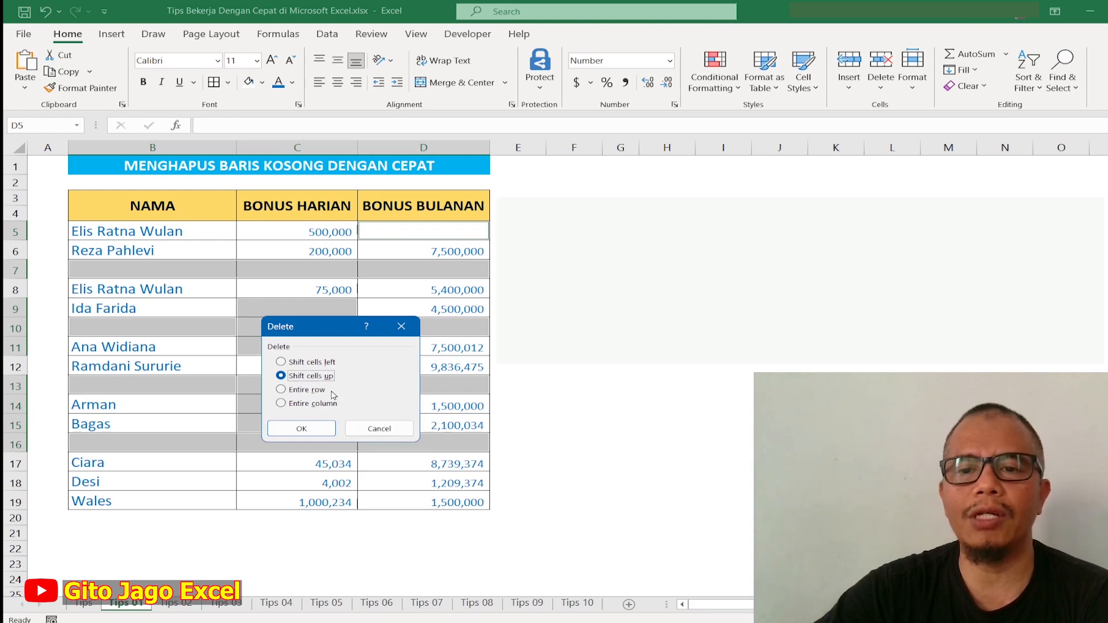
click(307, 428)
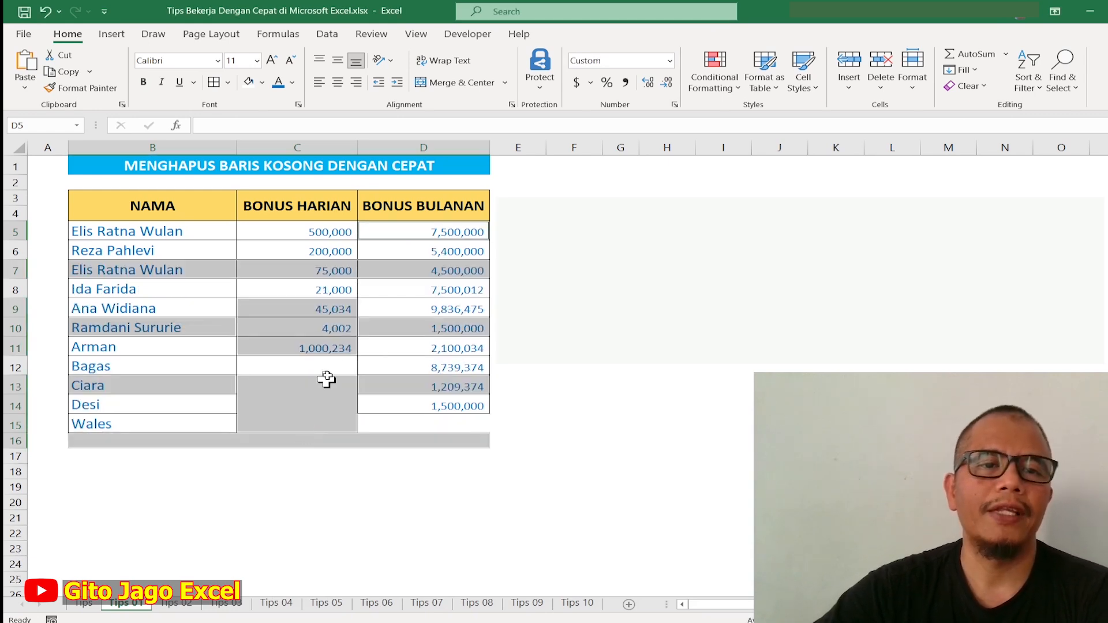
click(221, 276)
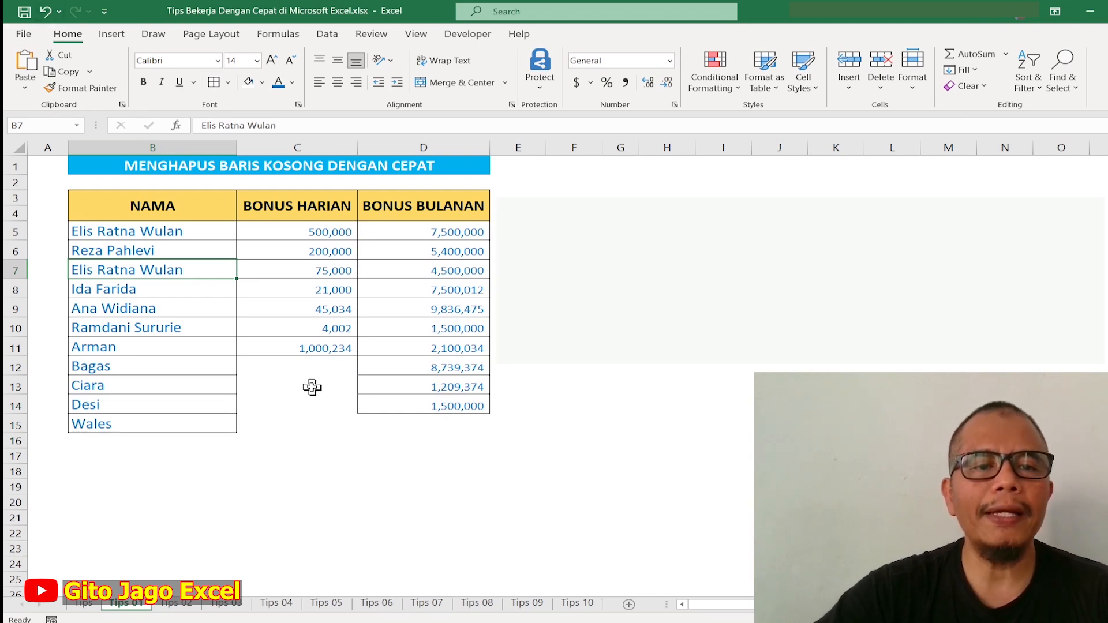
Step: Apply all borders to the table range B5:D15
drag(180, 232, 416, 423)
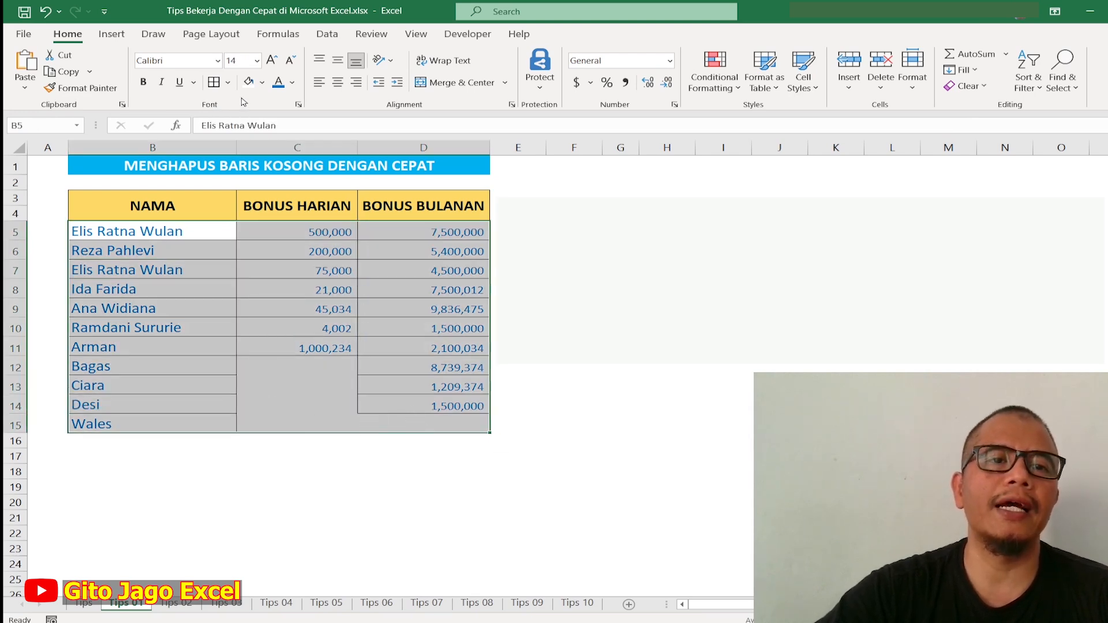
click(214, 82)
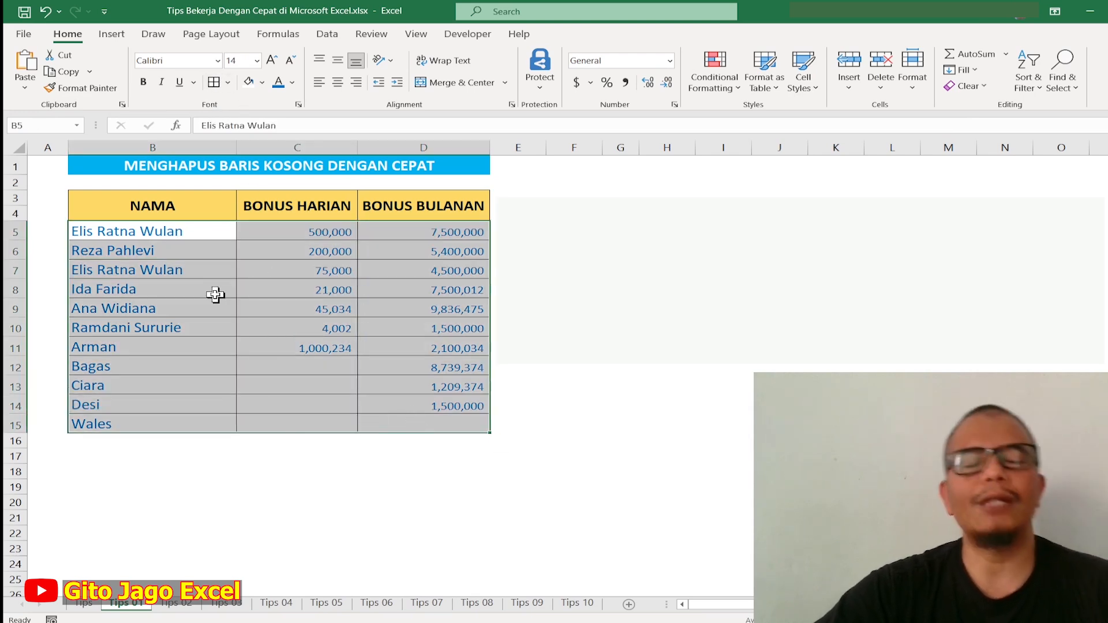
click(284, 326)
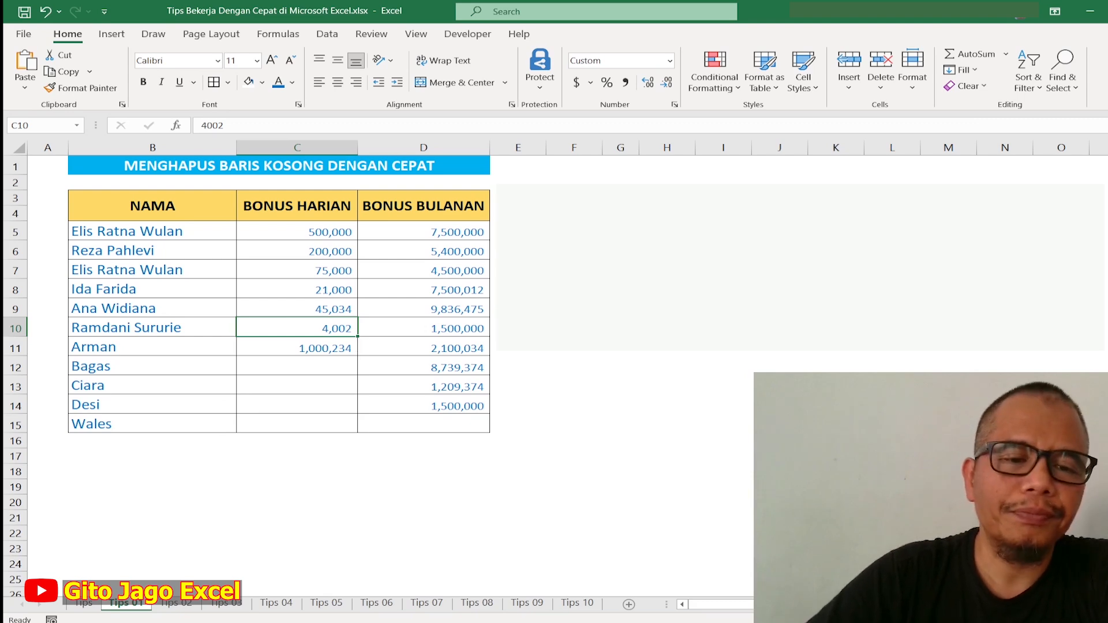
Step: On the Tips 02 sheet, enter =UPPER(B4) in cell C4 of the UPPER column
click(176, 602)
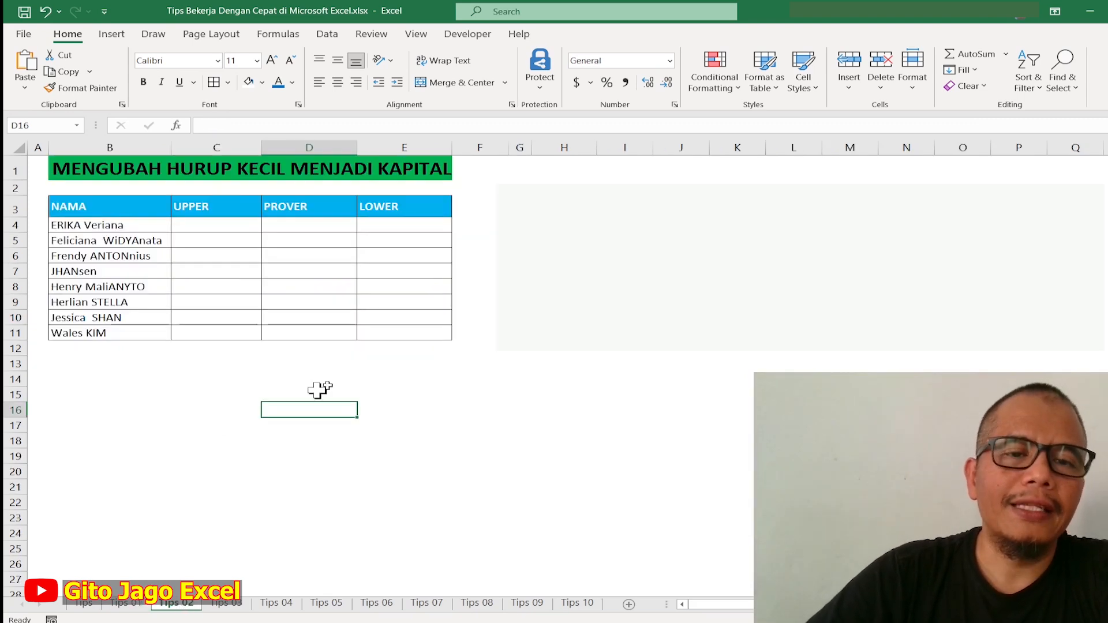
click(447, 397)
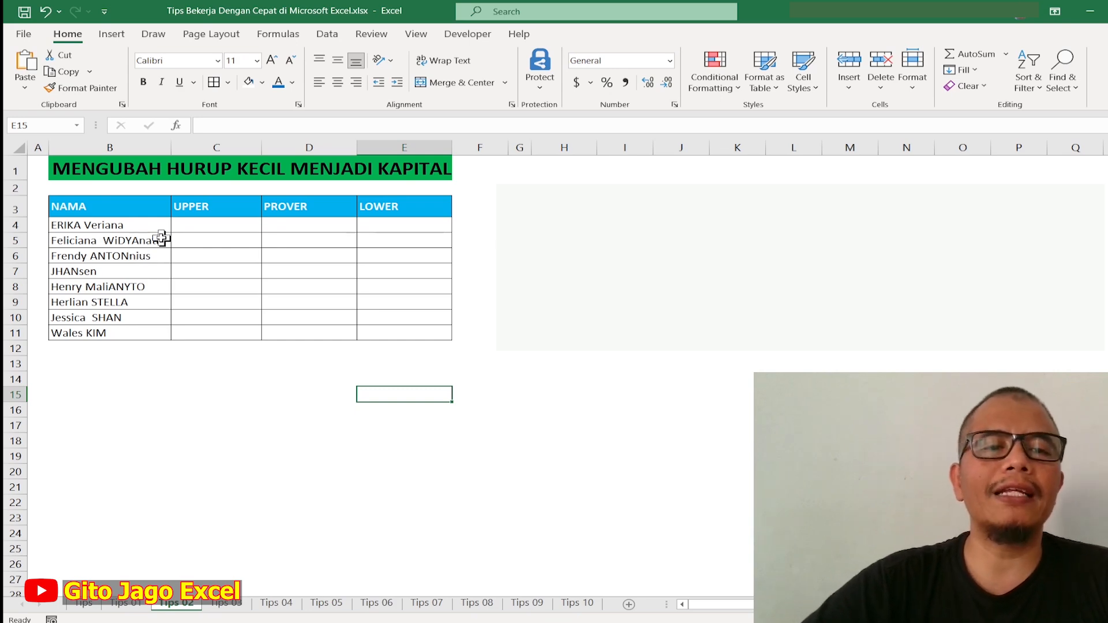
click(214, 226)
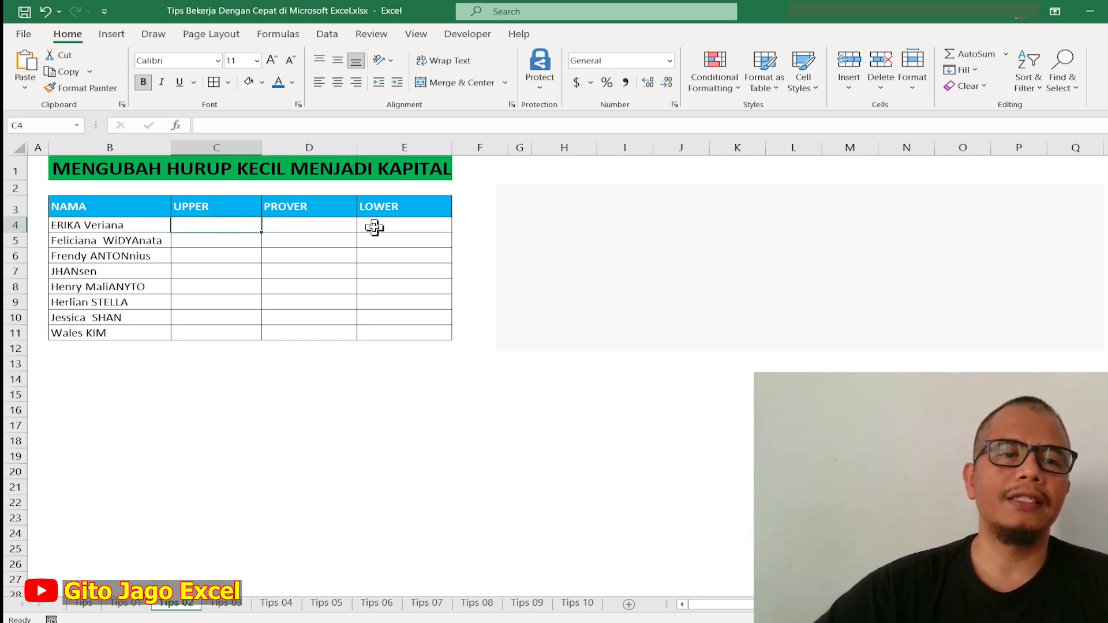
text(=)
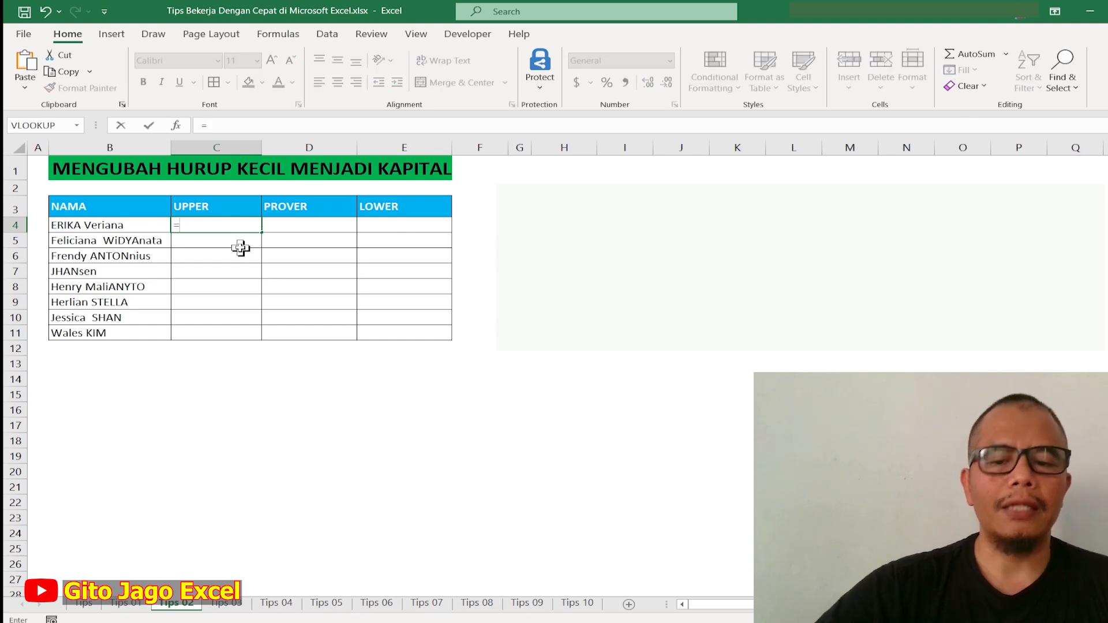
text(upp)
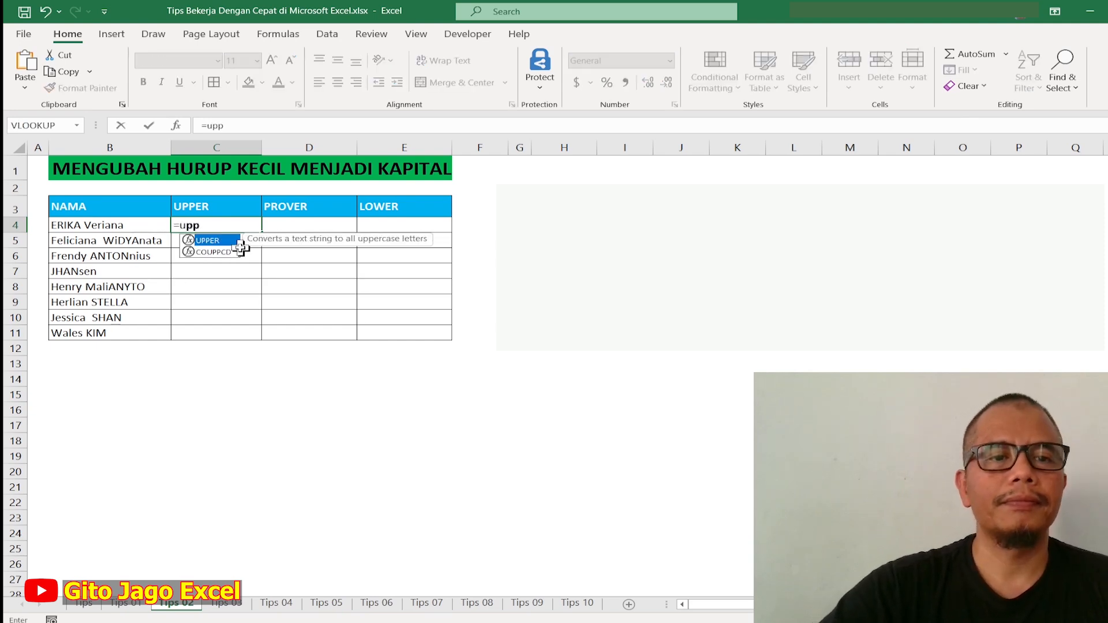
double_click(225, 241)
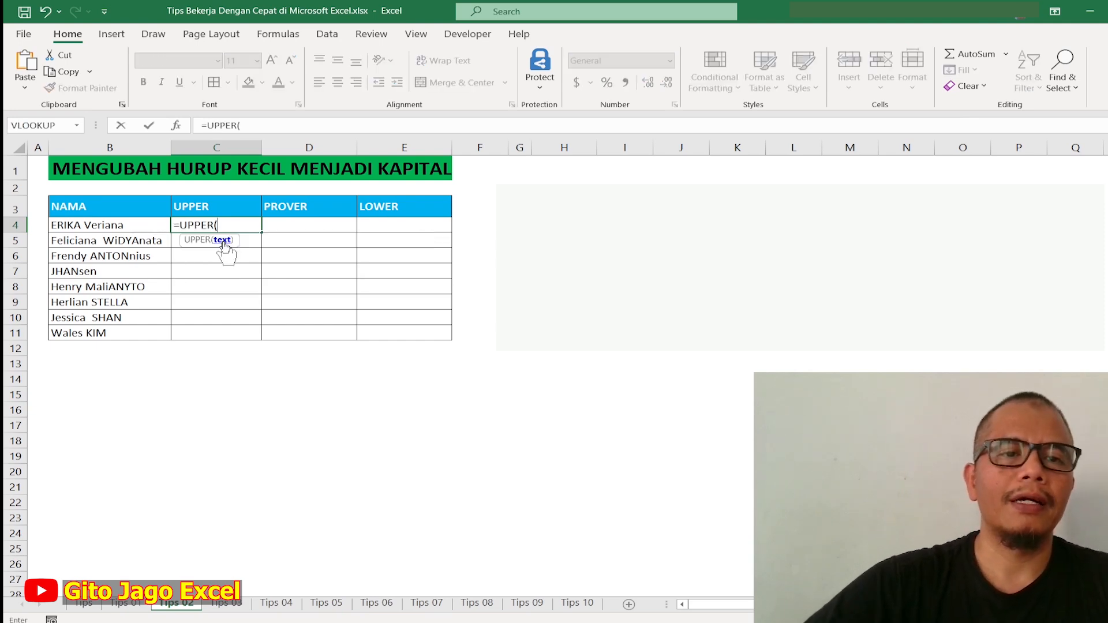
click(138, 224)
text())
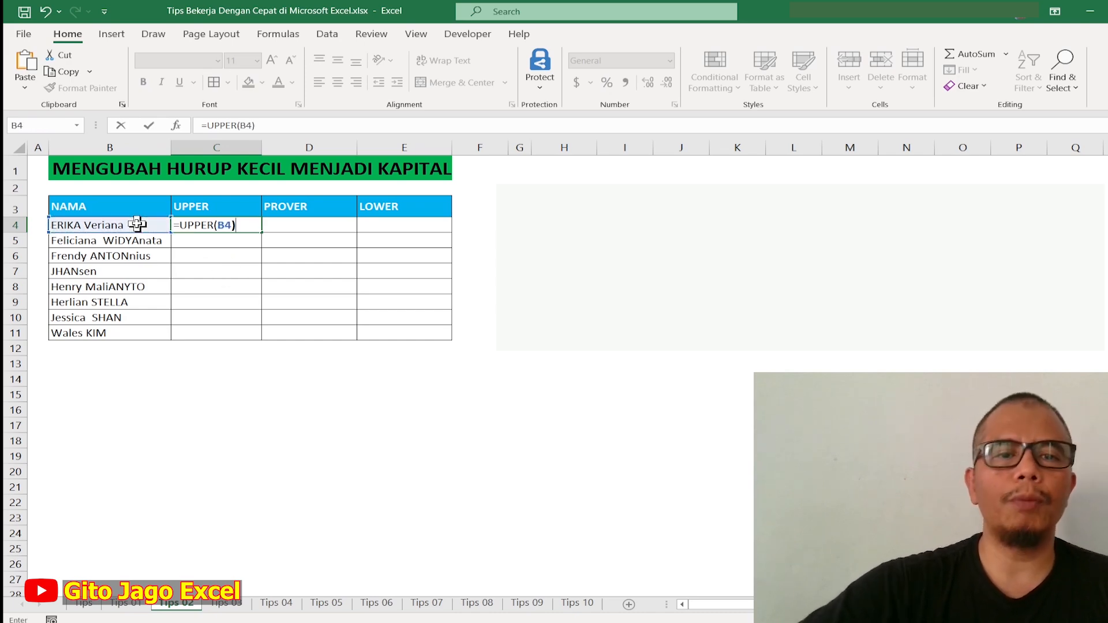
key(Return)
text(\)
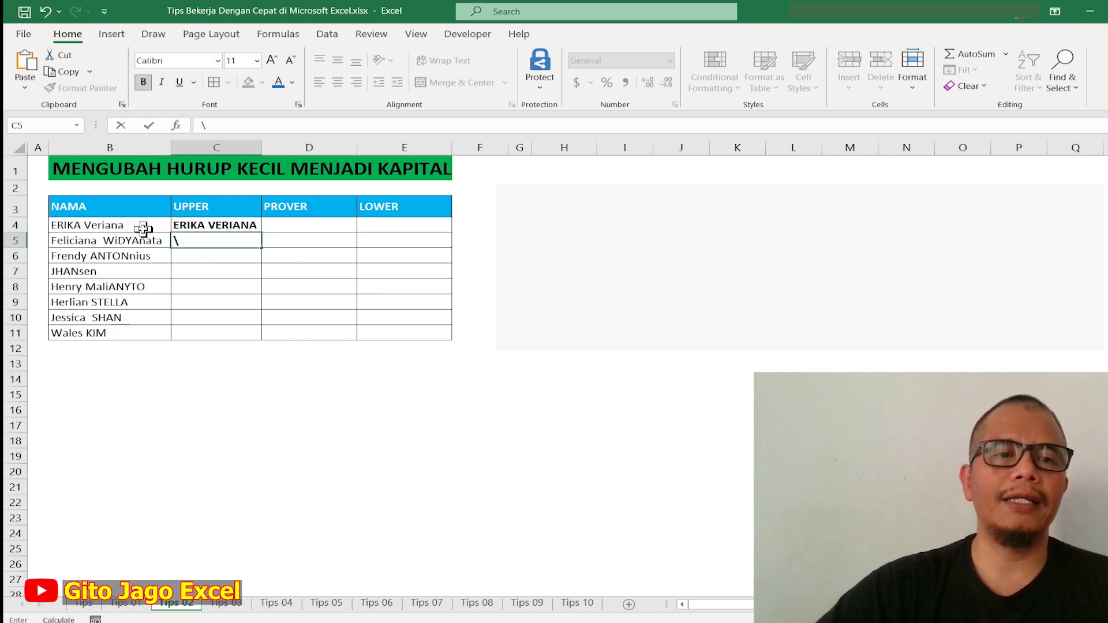
key(BackSpace)
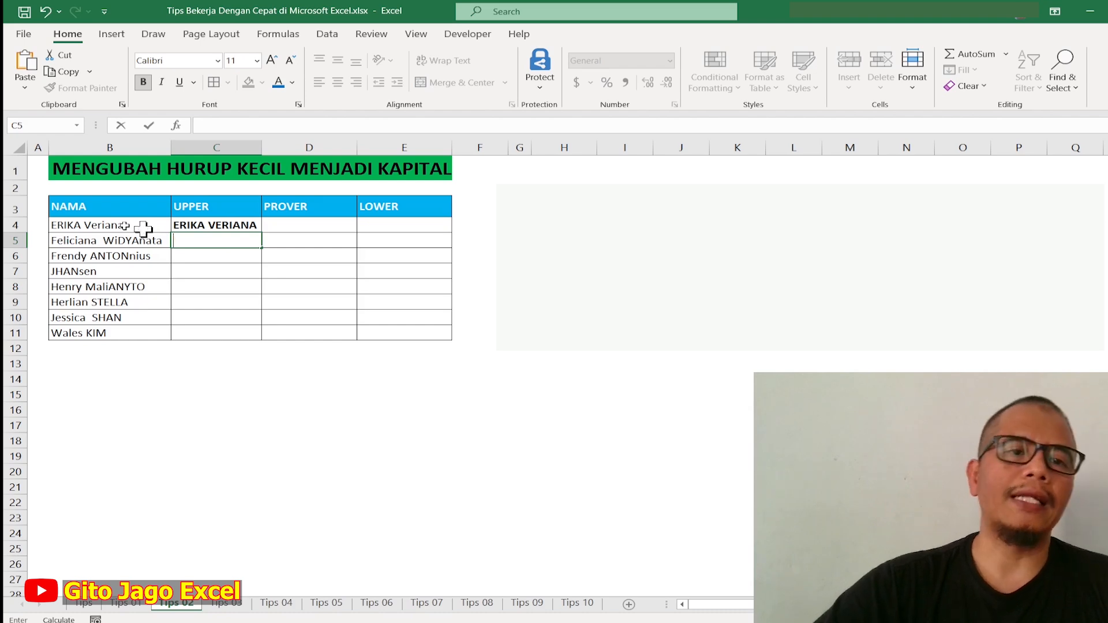
Step: Fill the UPPER formula from C4 down to C11 and autofit the width of column C
click(237, 269)
click(238, 226)
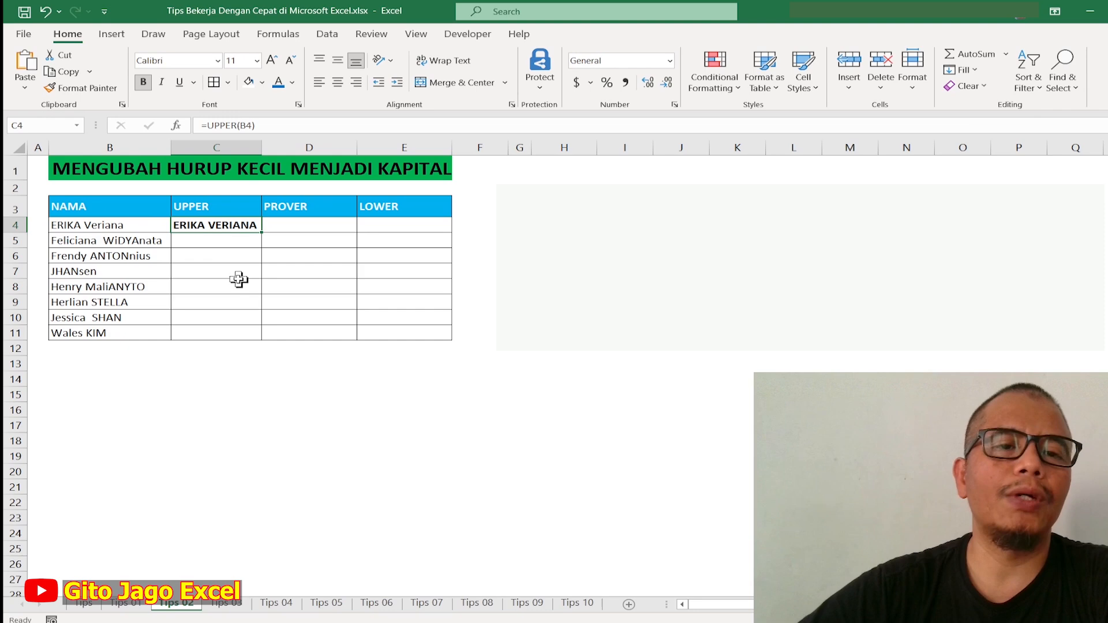
double_click(261, 235)
click(214, 406)
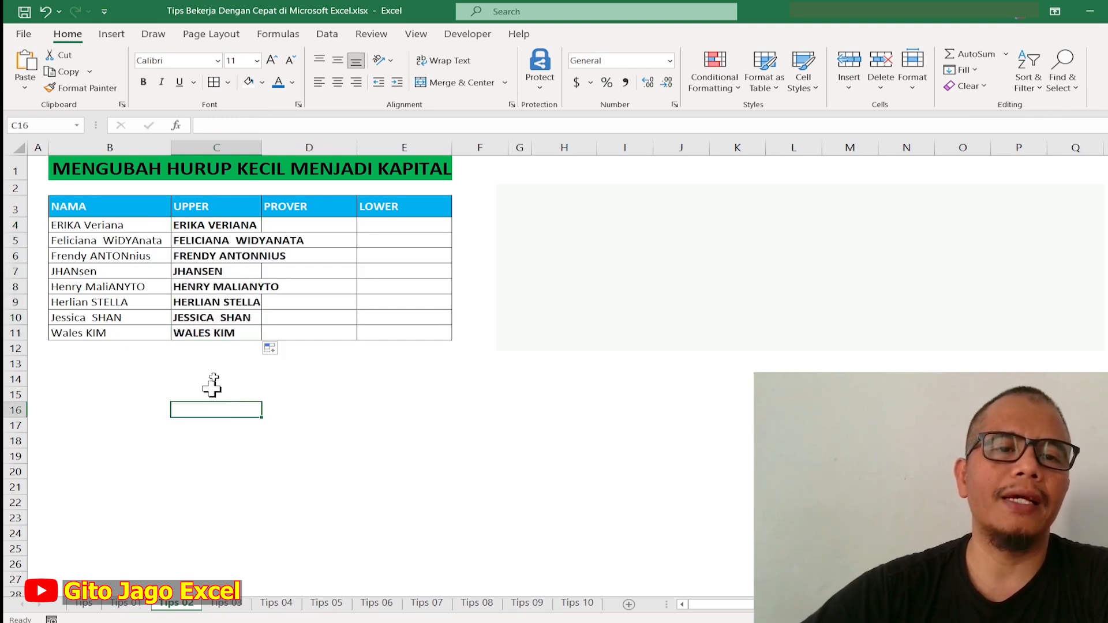
double_click(267, 152)
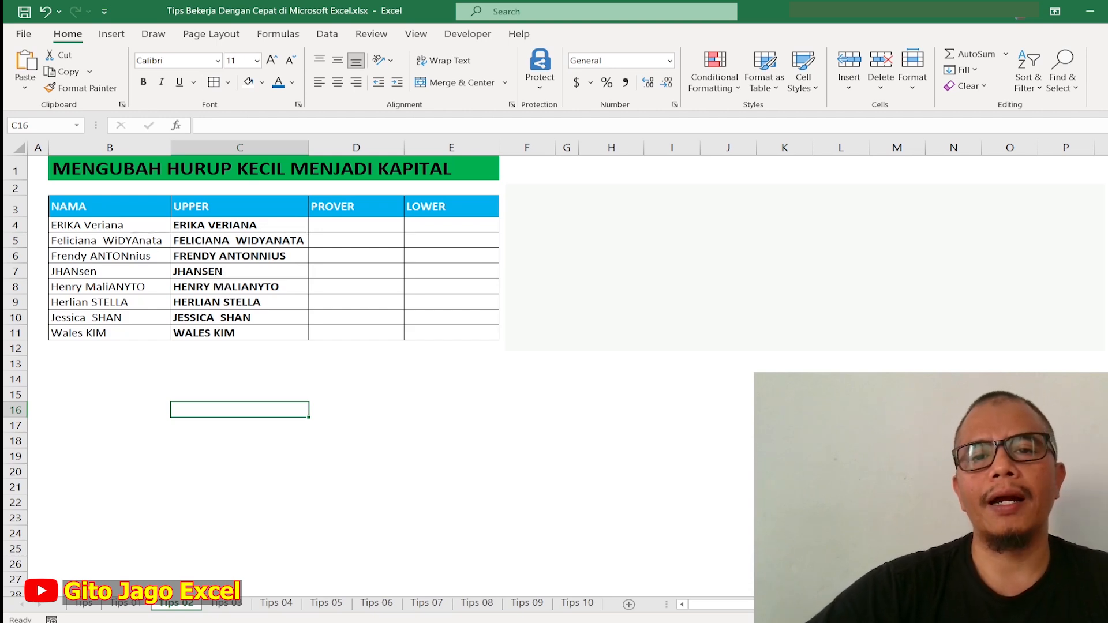
Step: Enter =PROPER(B4) in cell D4 of the PROVER column
click(671, 225)
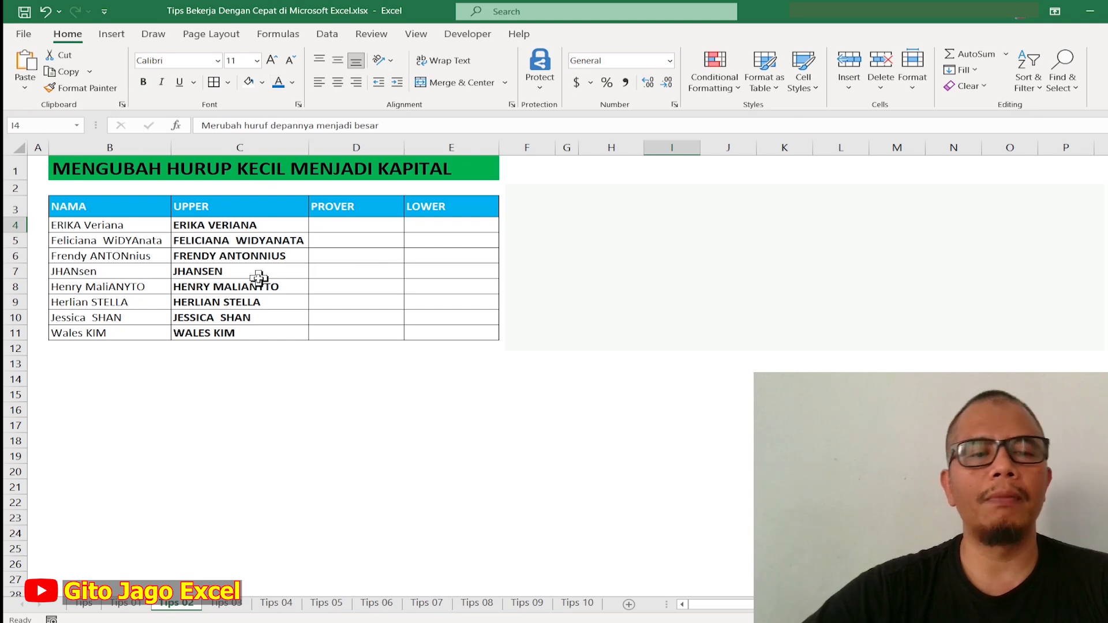
click(344, 238)
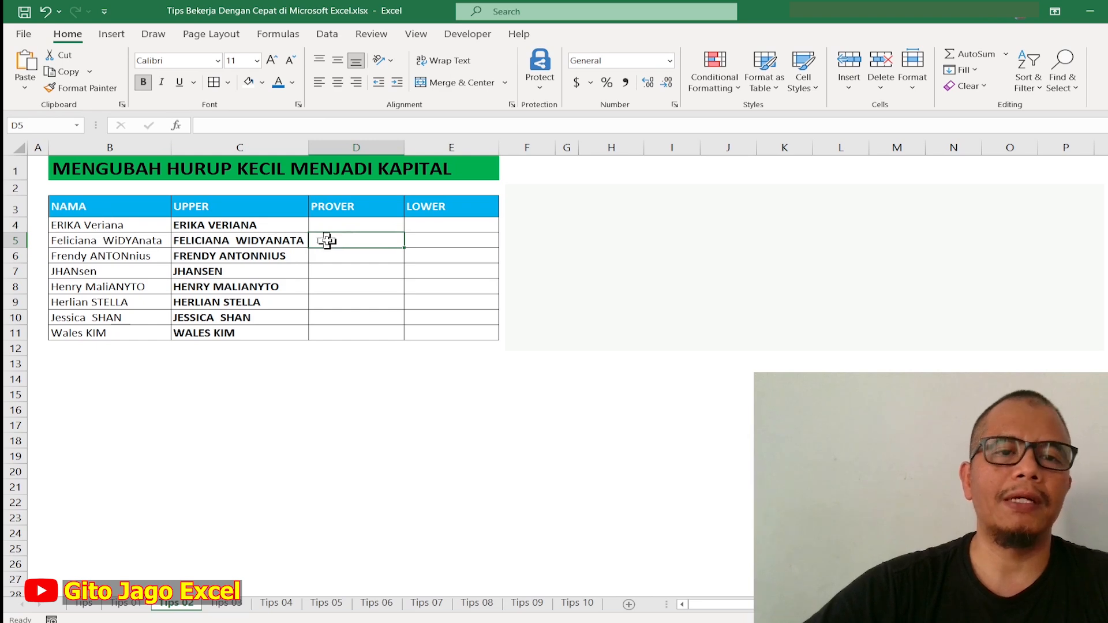
click(358, 225)
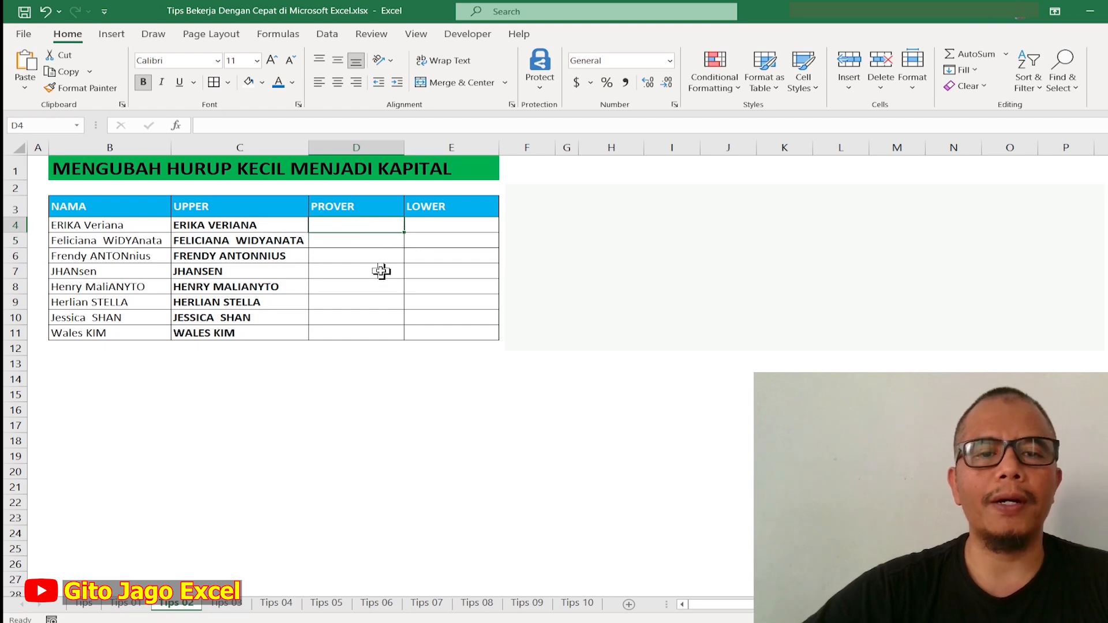
text(=)
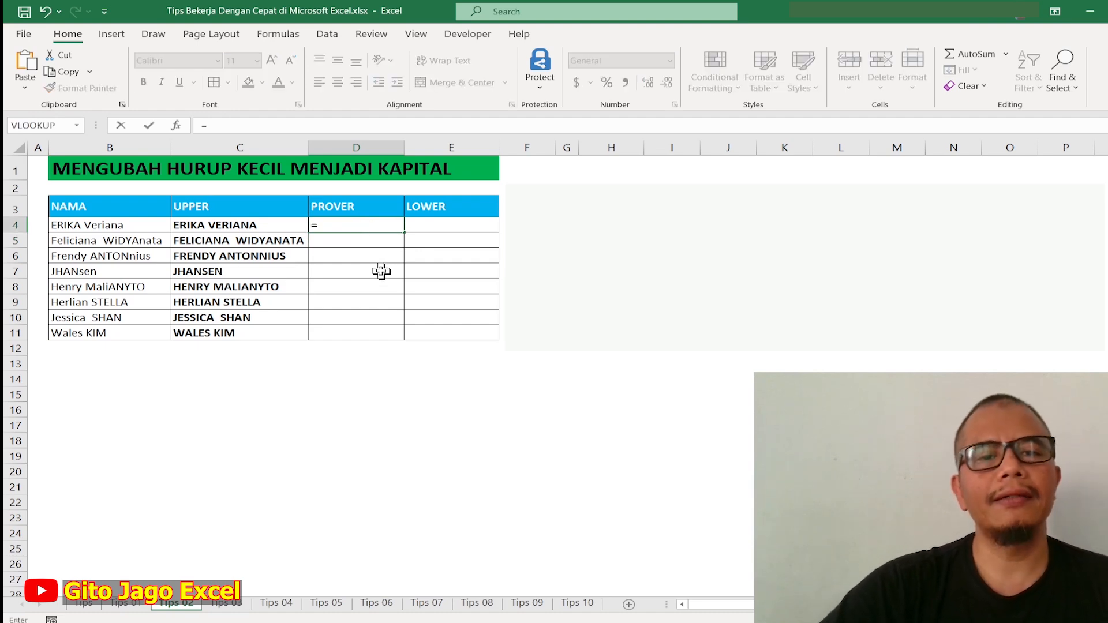
text(prover)
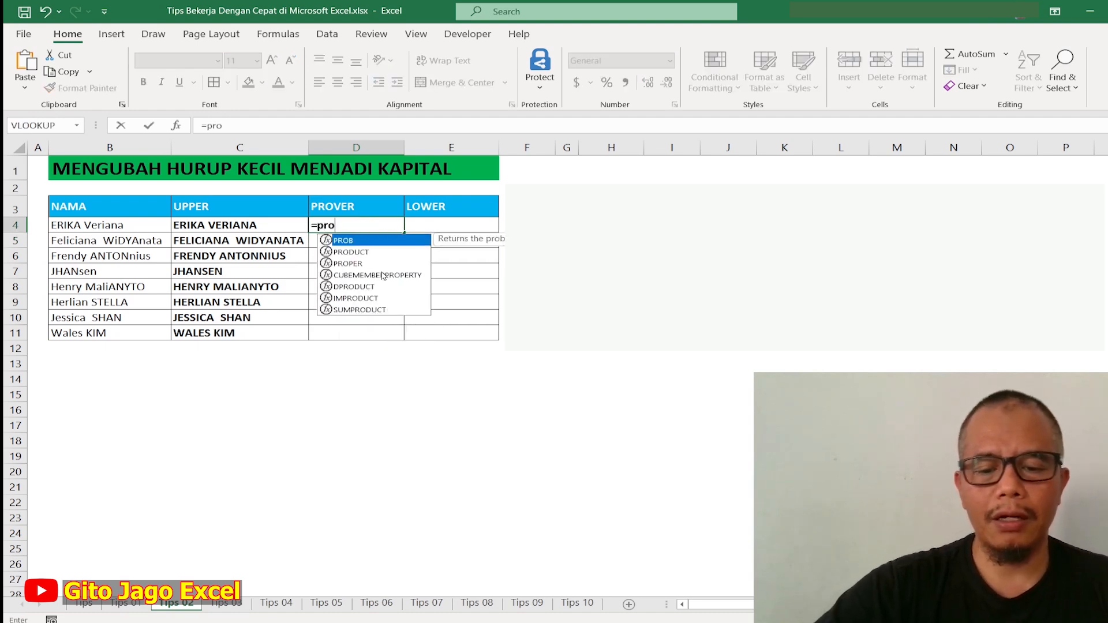
key(BackSpace)
key(BackSpace)
key(BackSpace)
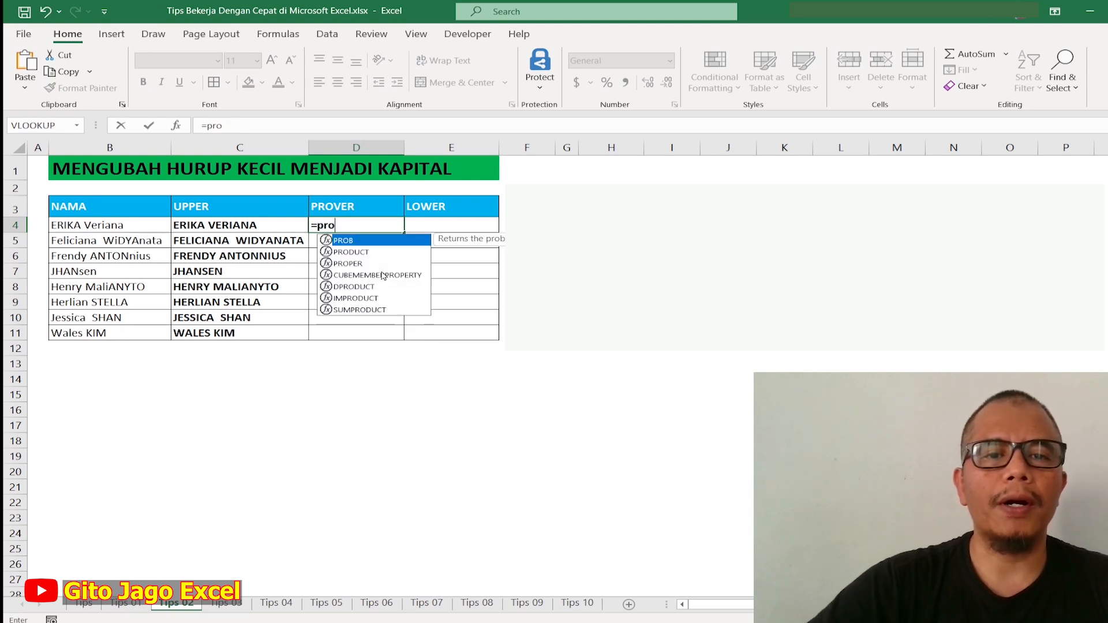
double_click(369, 264)
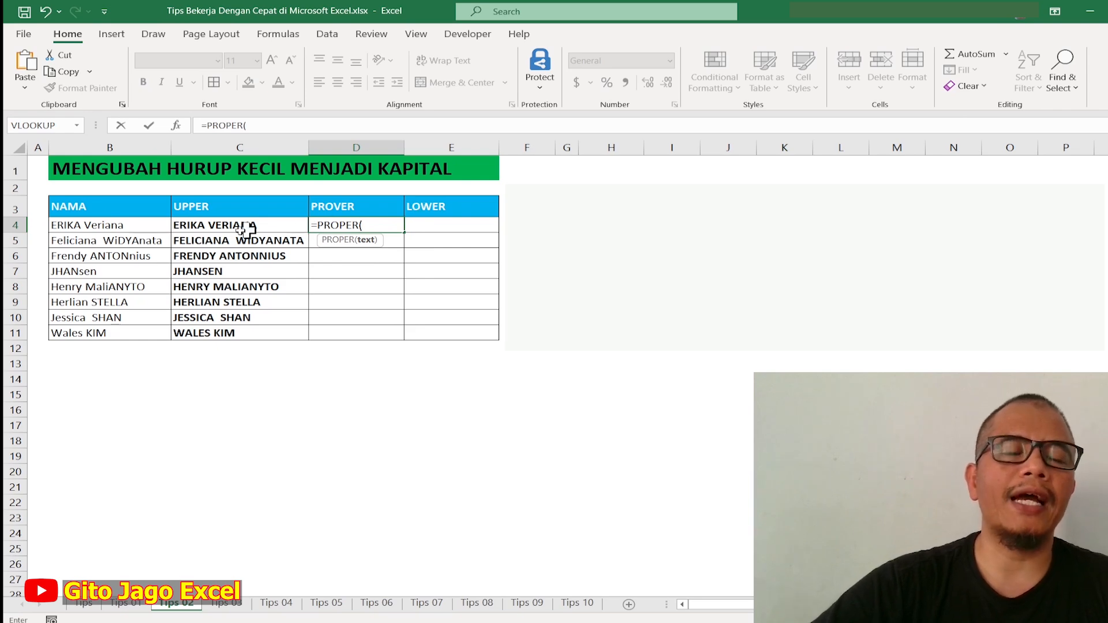
click(109, 223)
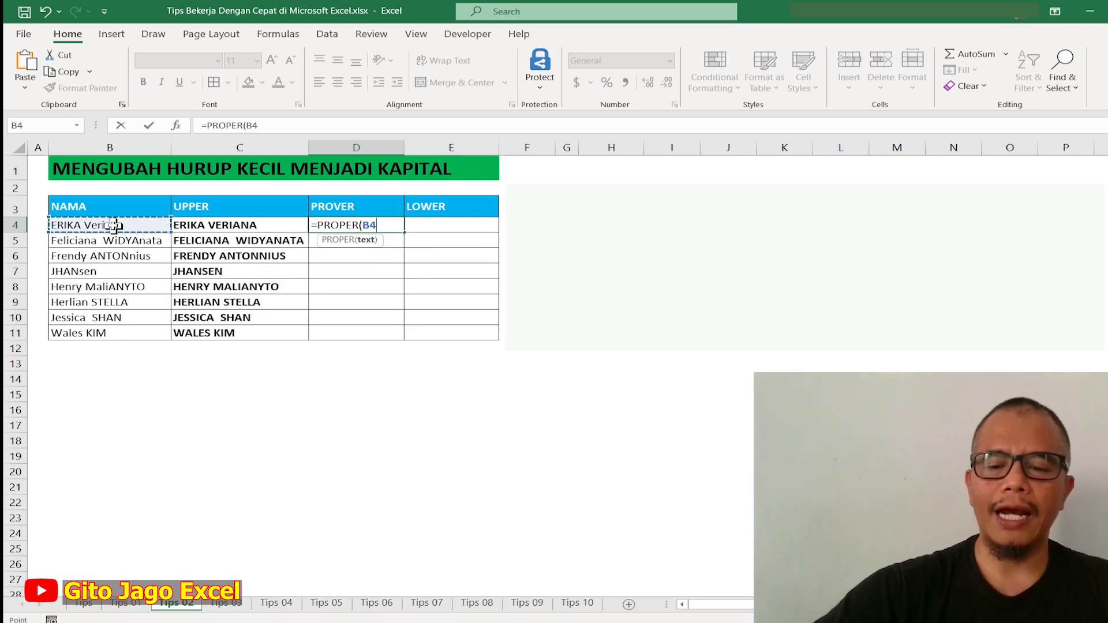
text())
key(Return)
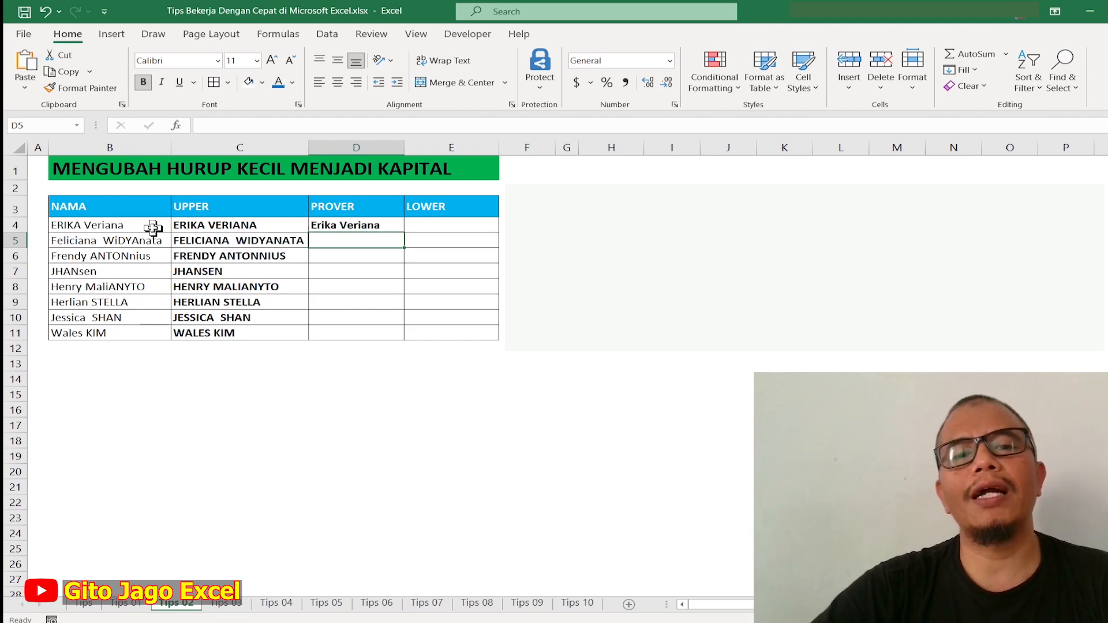
Step: Fill the PROPER formula from D4 down to D11 and autofit the width of column D
click(375, 226)
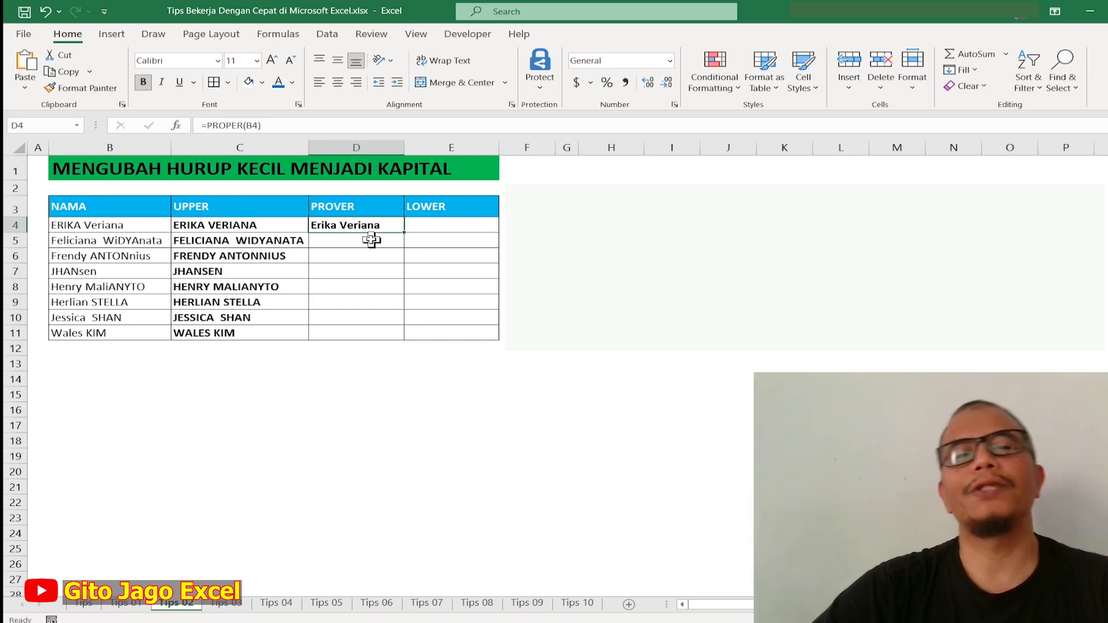
double_click(404, 231)
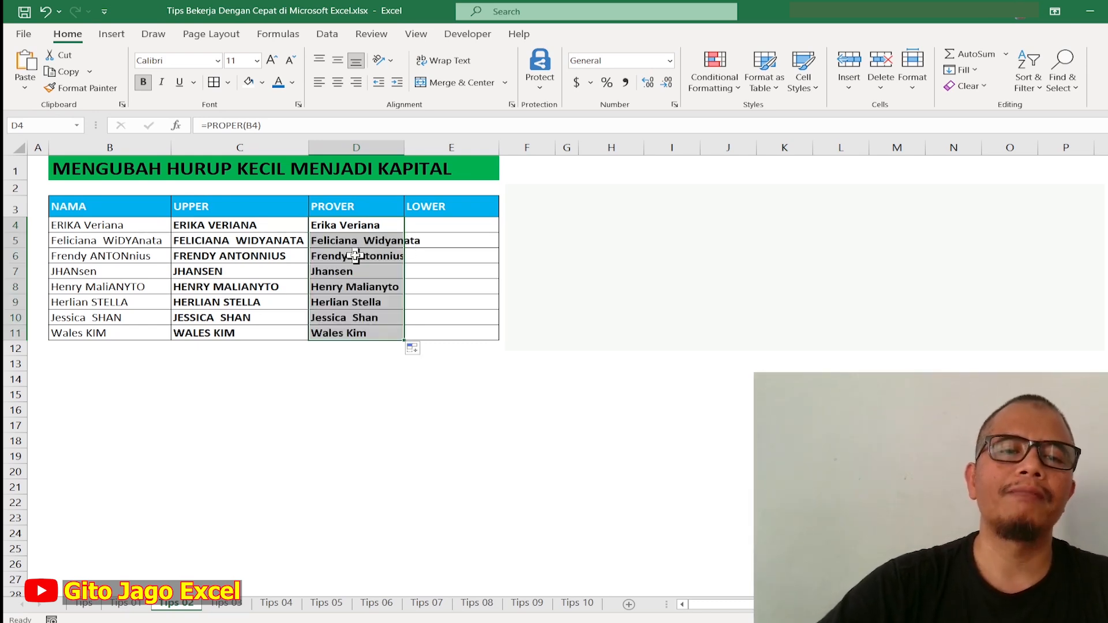
click(357, 256)
double_click(404, 147)
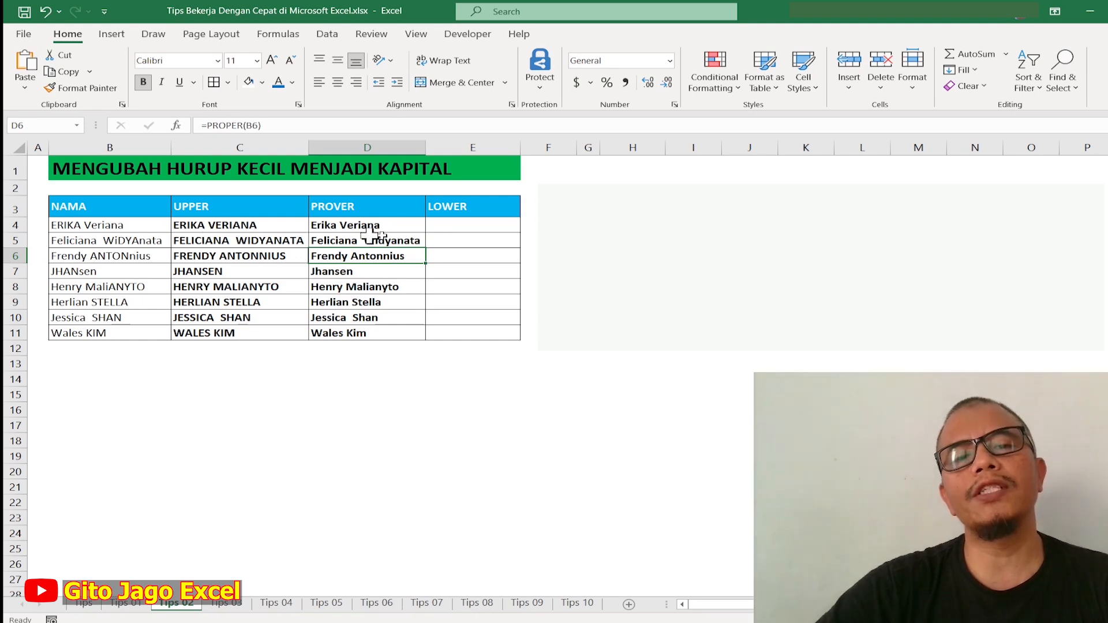
Step: Enter =LOWER(B4) in cell E4 of the LOWER column
click(460, 225)
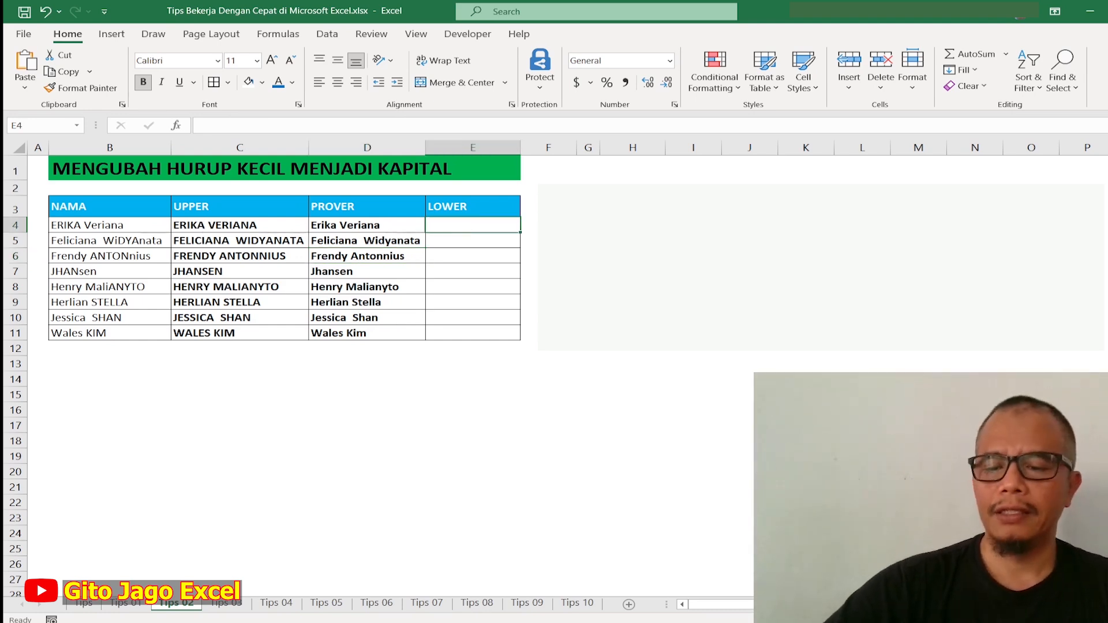
text(=lower)
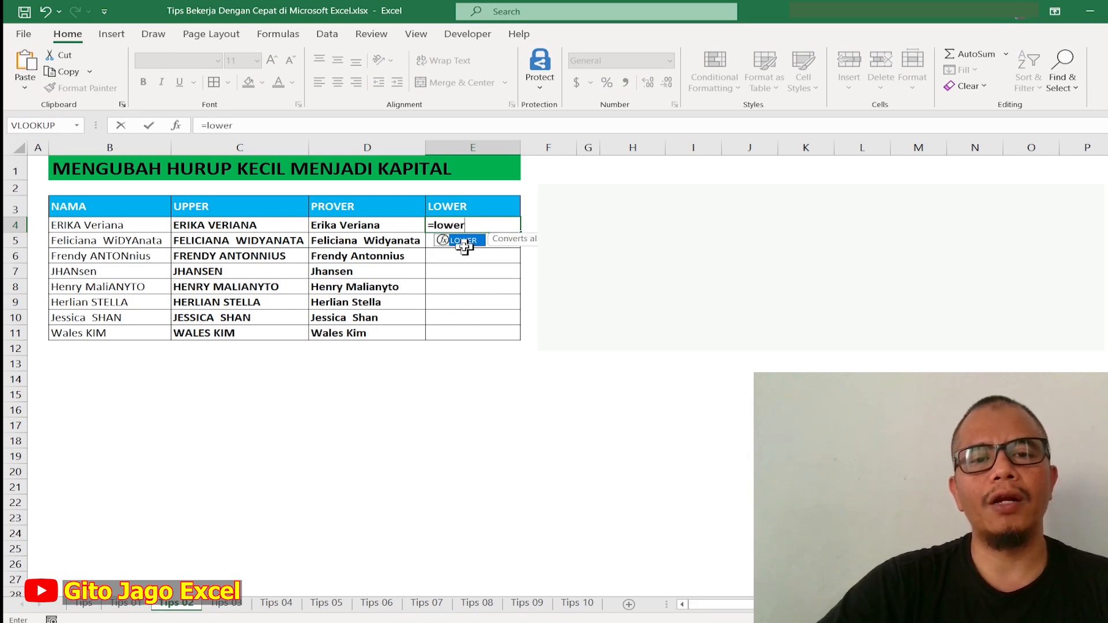
double_click(464, 240)
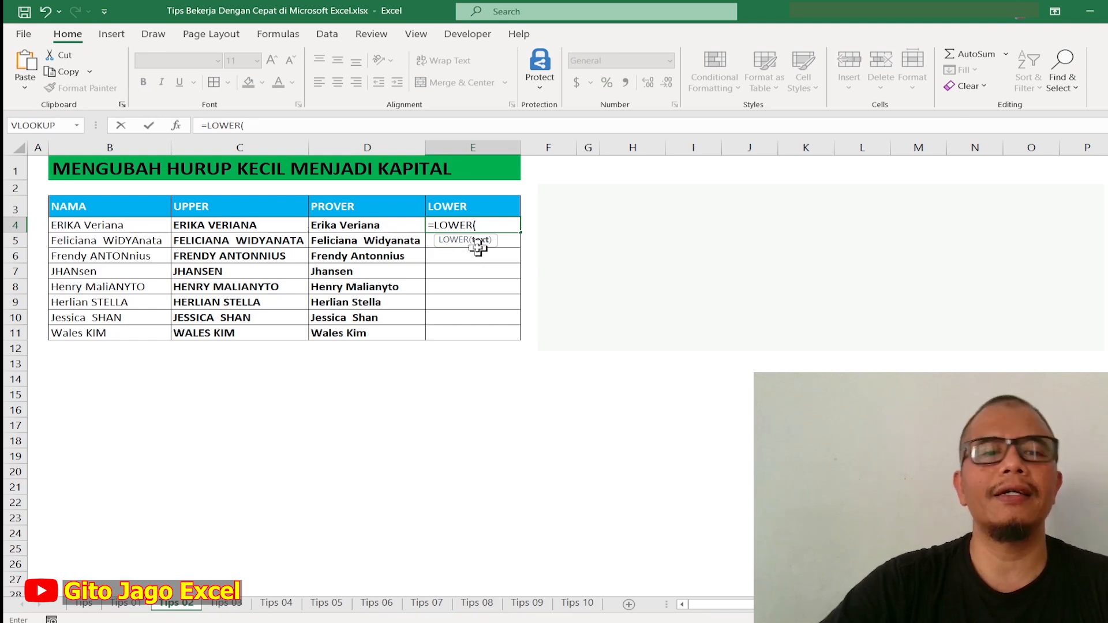
click(109, 225)
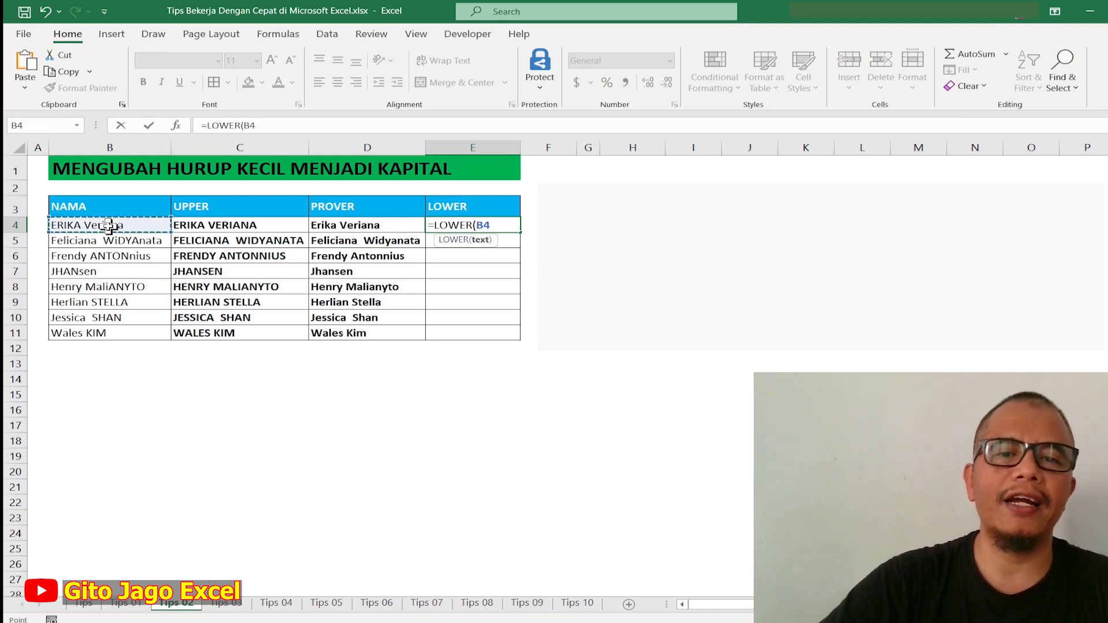
text())
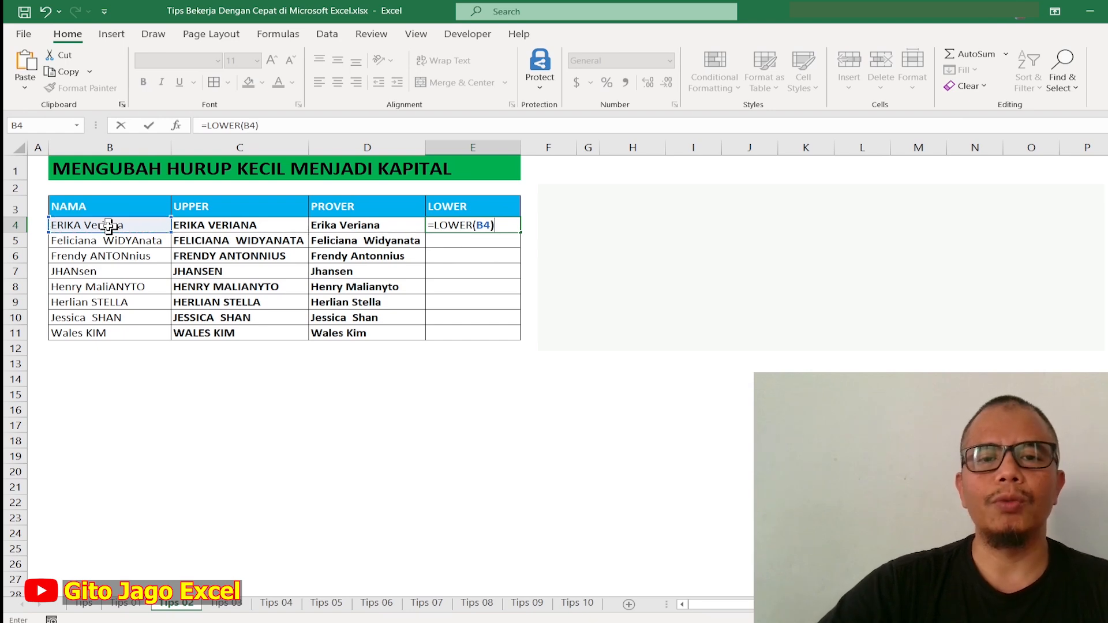
key(Return)
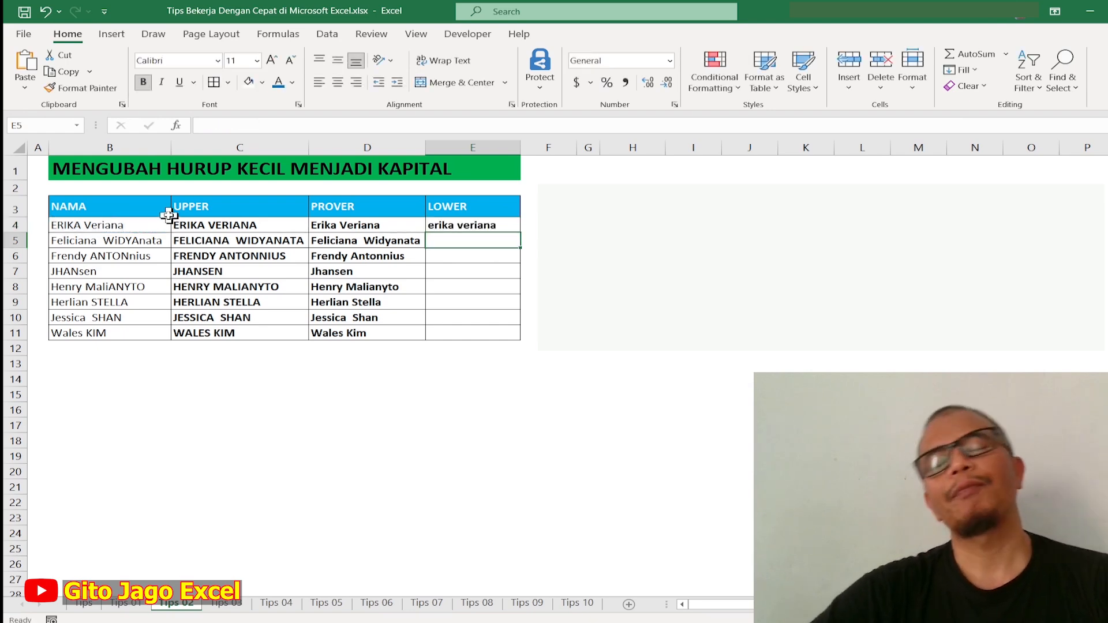
Step: Fill the LOWER formula from E4 down to E11 and widen column E to fit the names
click(456, 225)
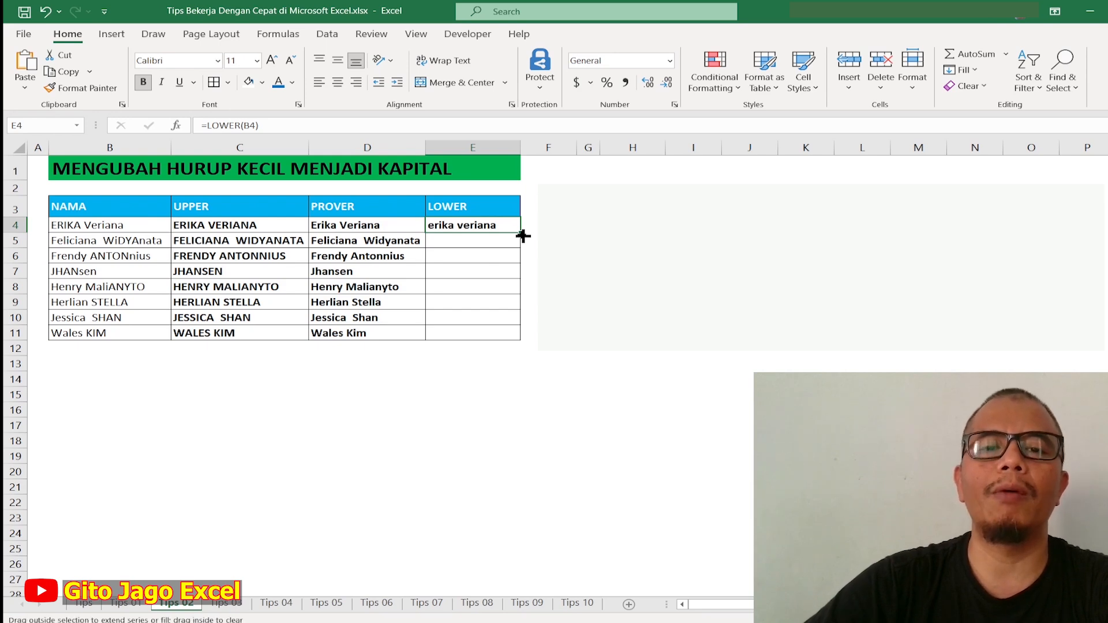
double_click(522, 235)
click(494, 271)
drag(521, 151, 541, 148)
click(296, 430)
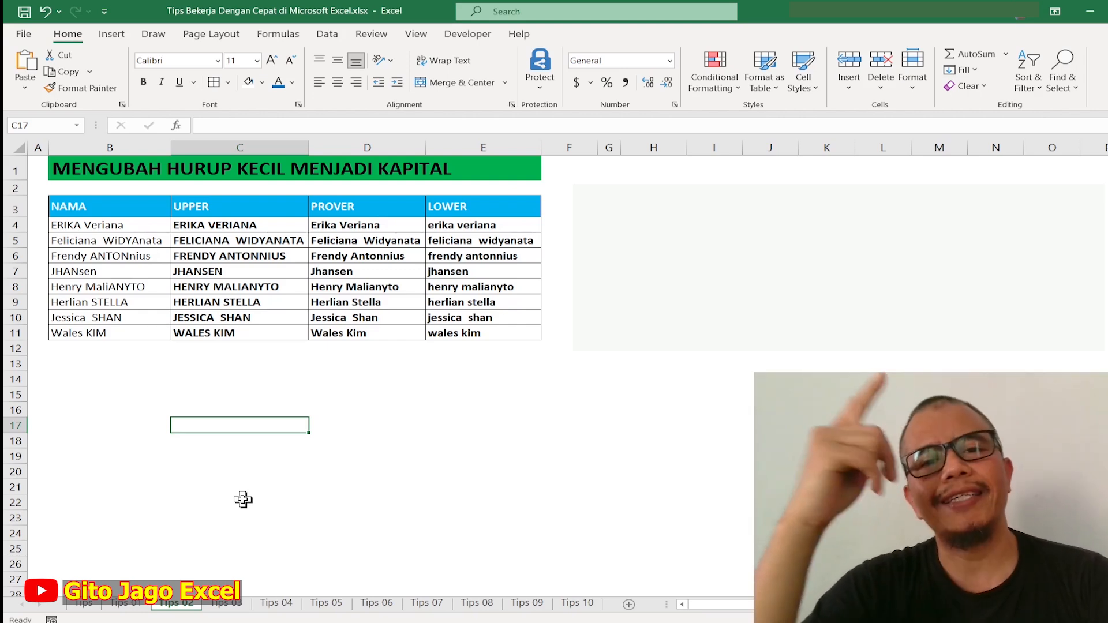
Step: Switch to the Tips 03 sheet and inspect the % KENAIKAN formulas in the error cells F8 and F12
click(212, 607)
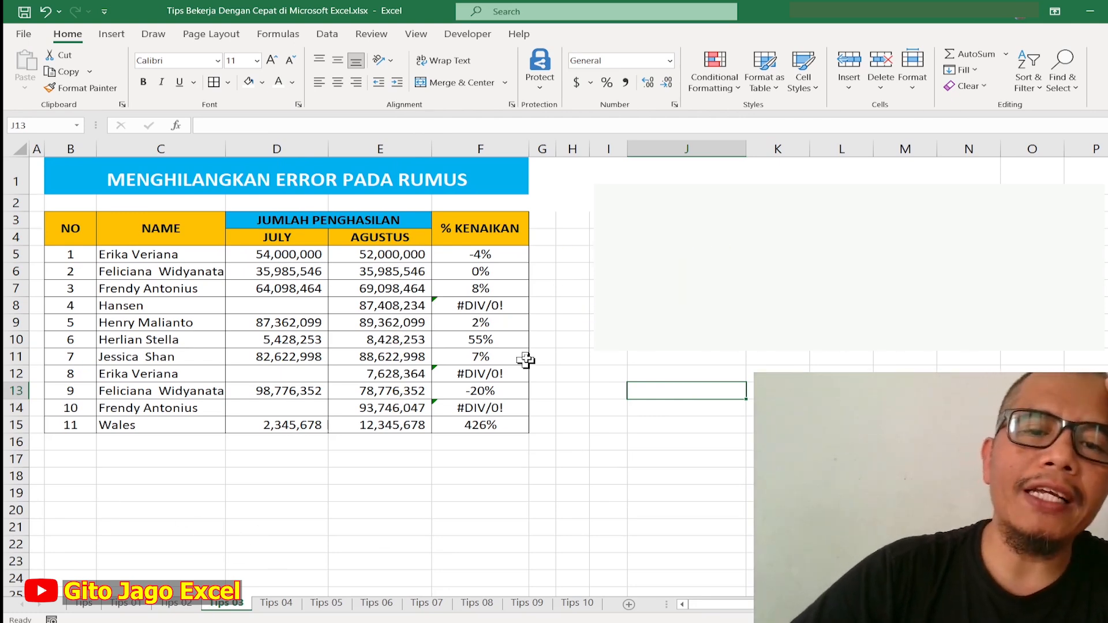
click(493, 312)
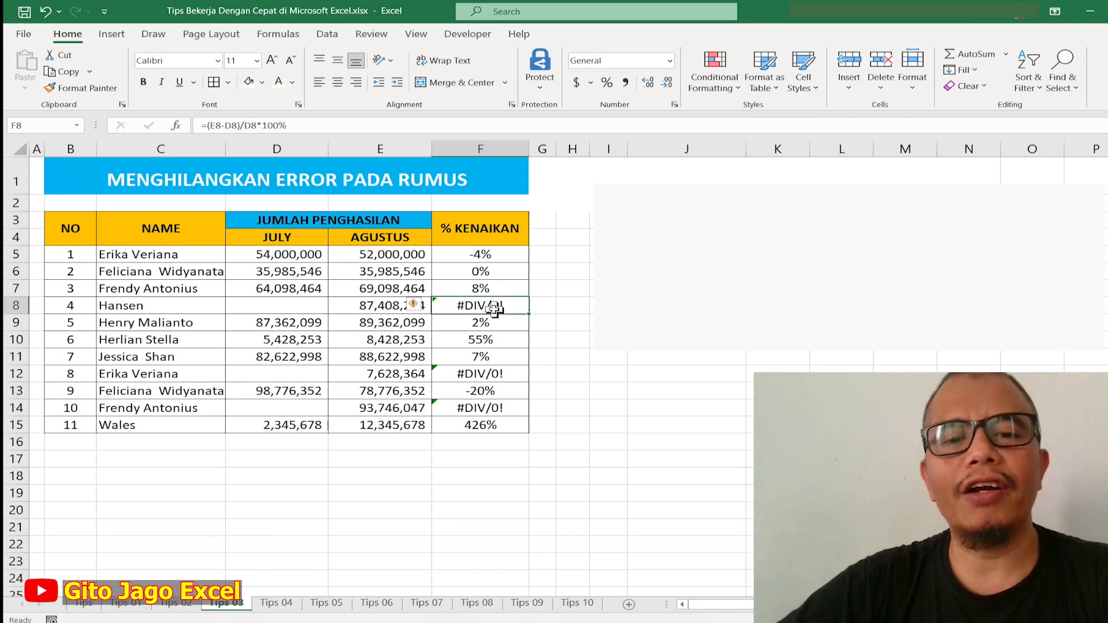
click(496, 372)
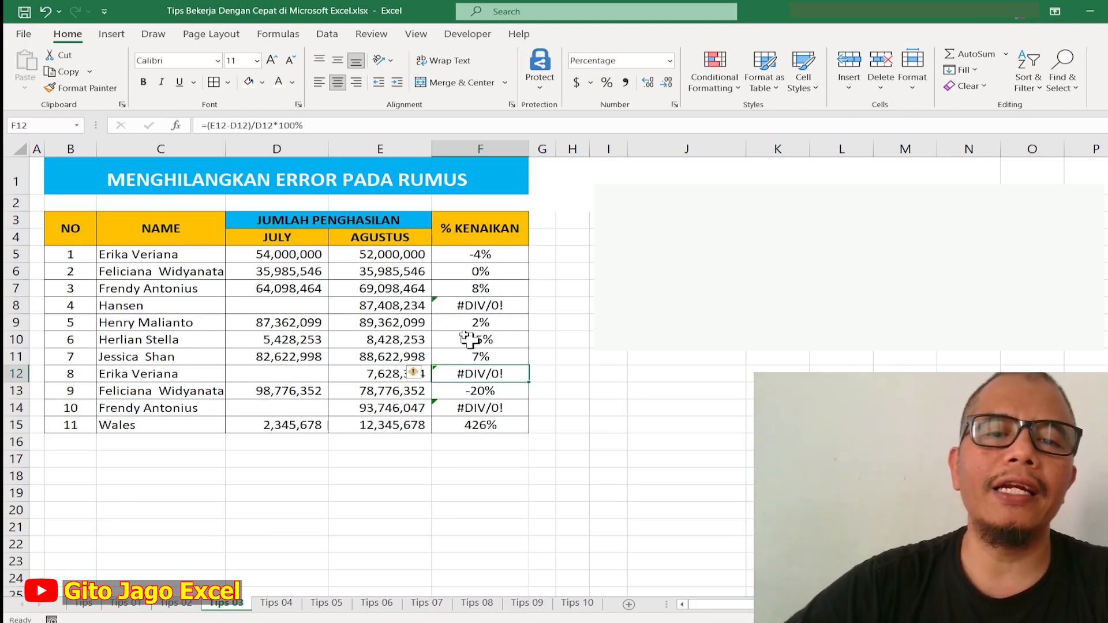
Step: Check blank cell D8 and the formula in F5, and set the font colour of the formula note in J5 to black
click(287, 307)
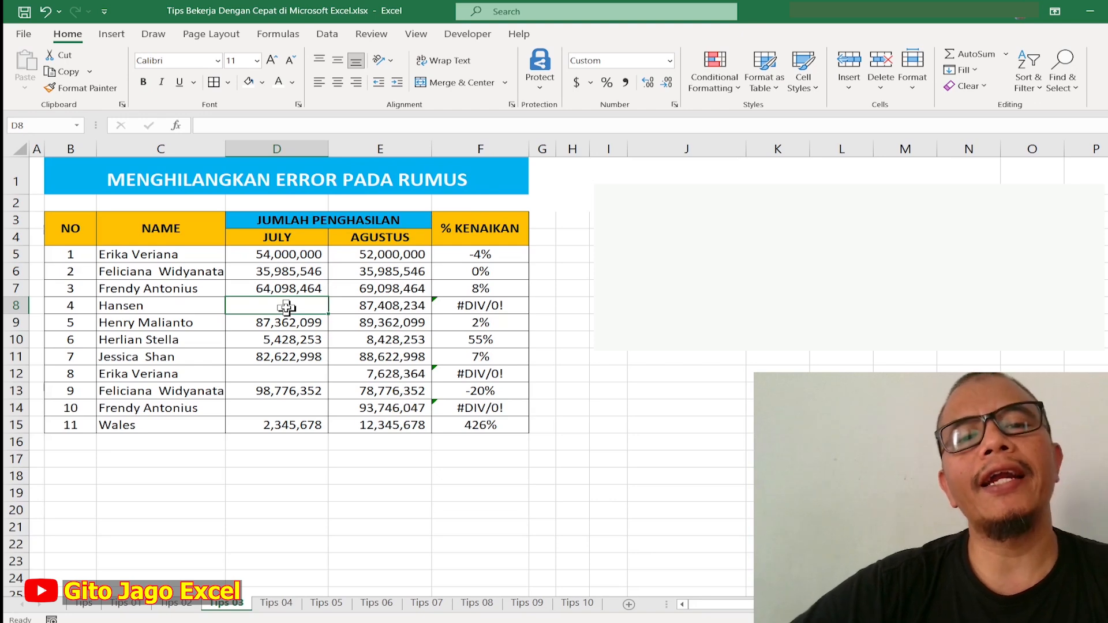
click(501, 256)
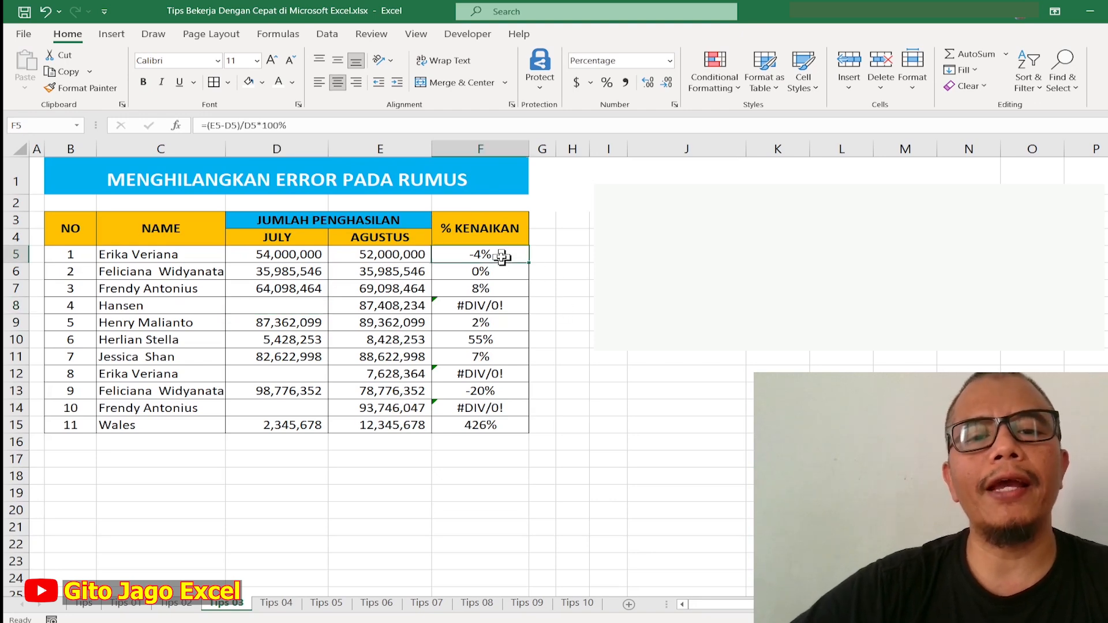
click(669, 255)
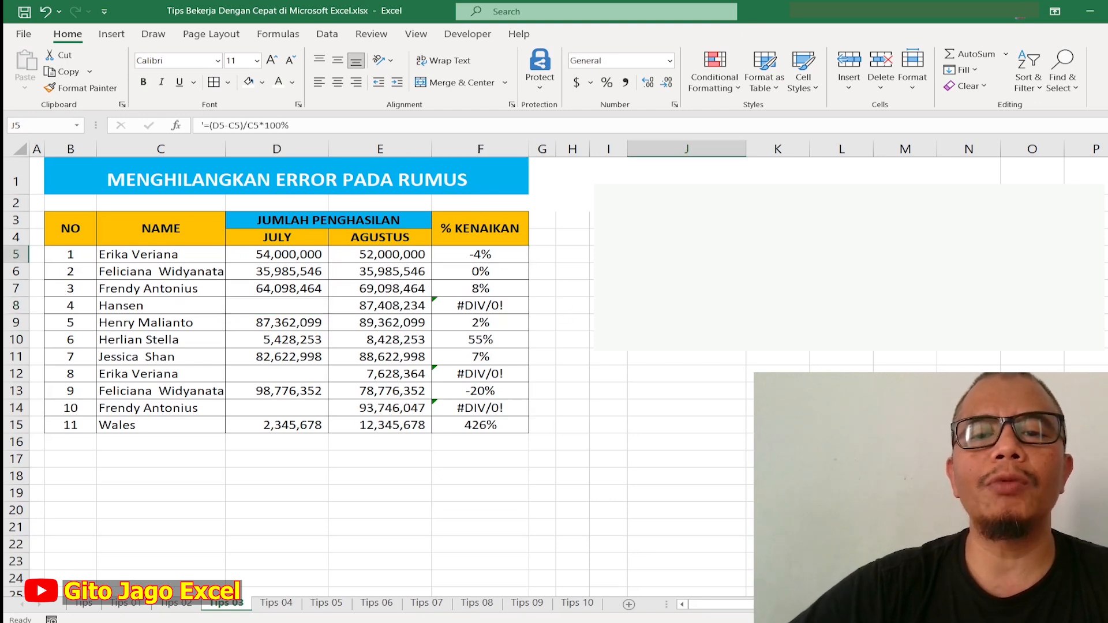
click(292, 83)
click(289, 139)
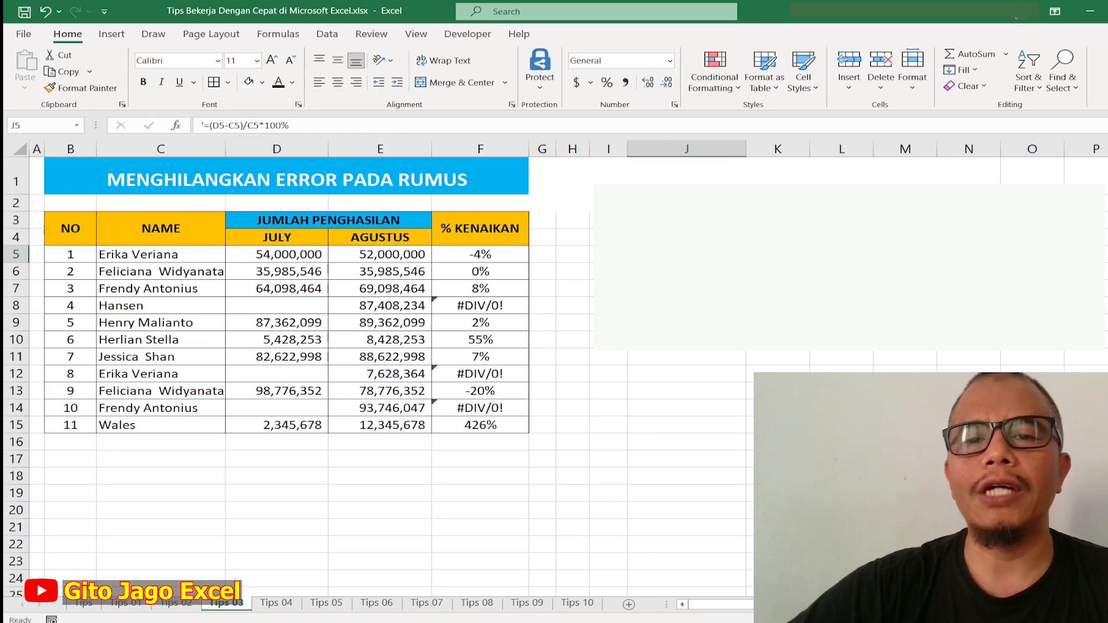
Step: Compare the % KENAIKAN formulas in F5 and F8, and apply the black font colour to the IFERROR note in J6
click(463, 255)
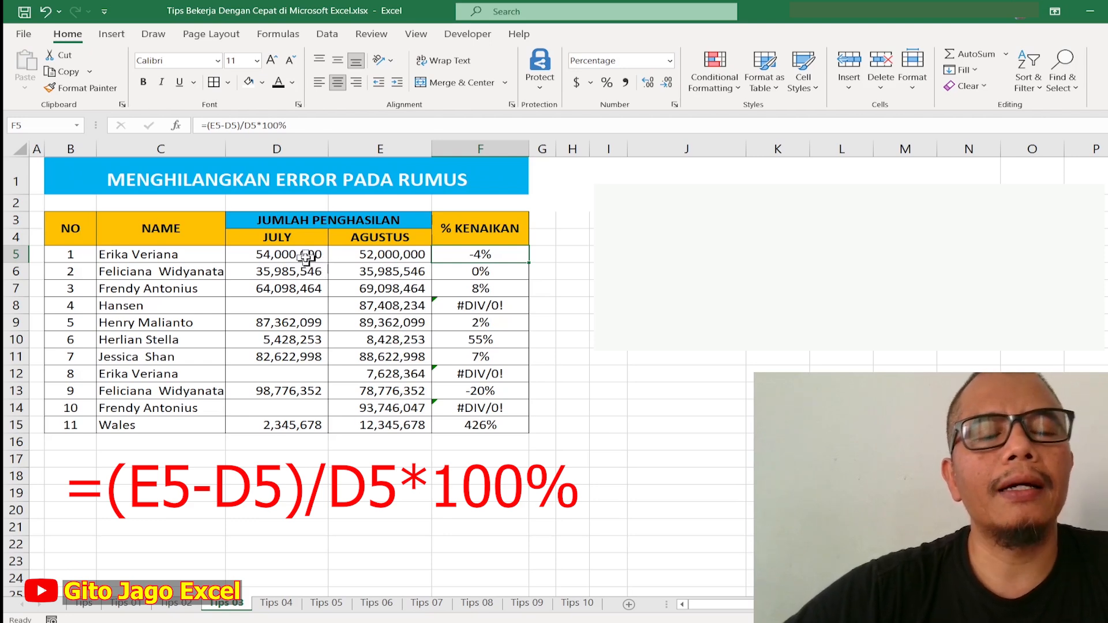
click(503, 306)
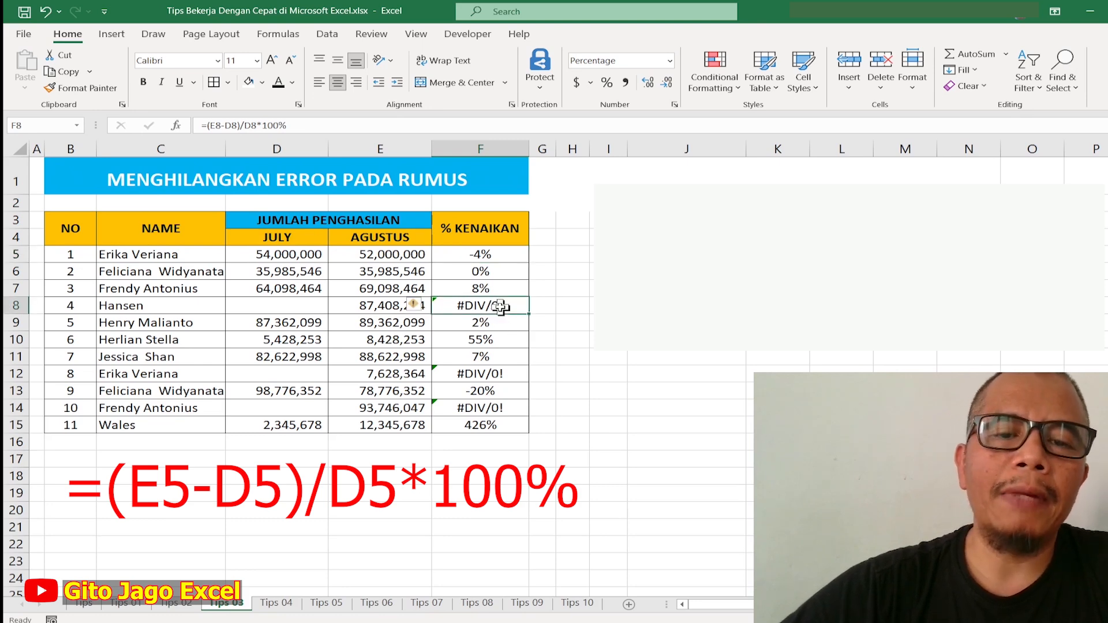
click(686, 271)
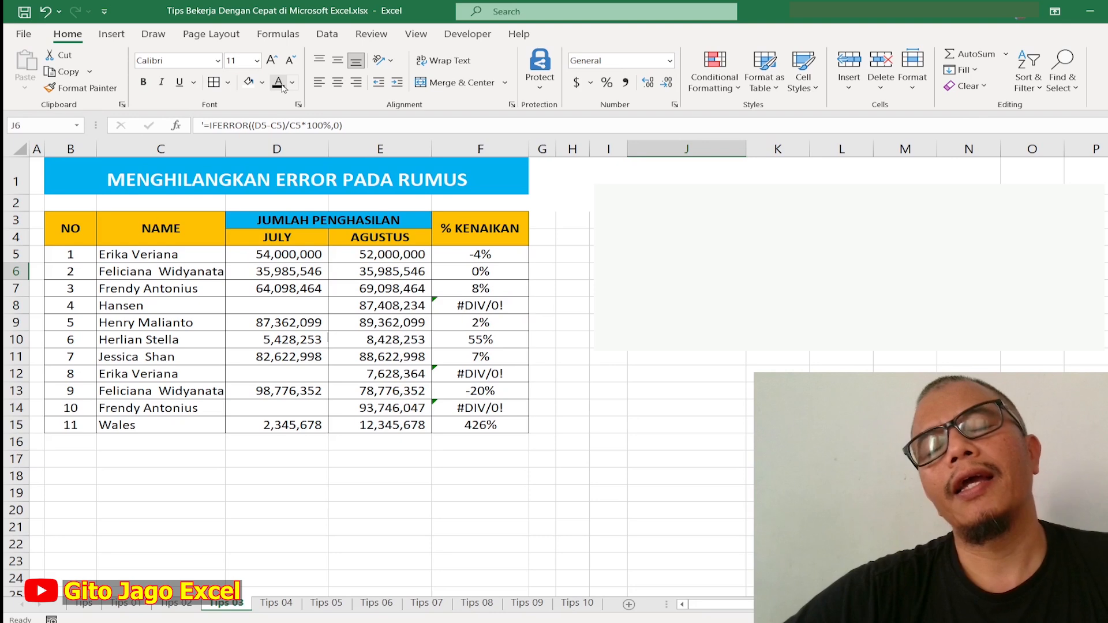
click(577, 355)
Step: Wrap the percentage formula in F5 with IFERROR so it reads =IFERROR((E5-D5)/D5*100%,0)
click(507, 257)
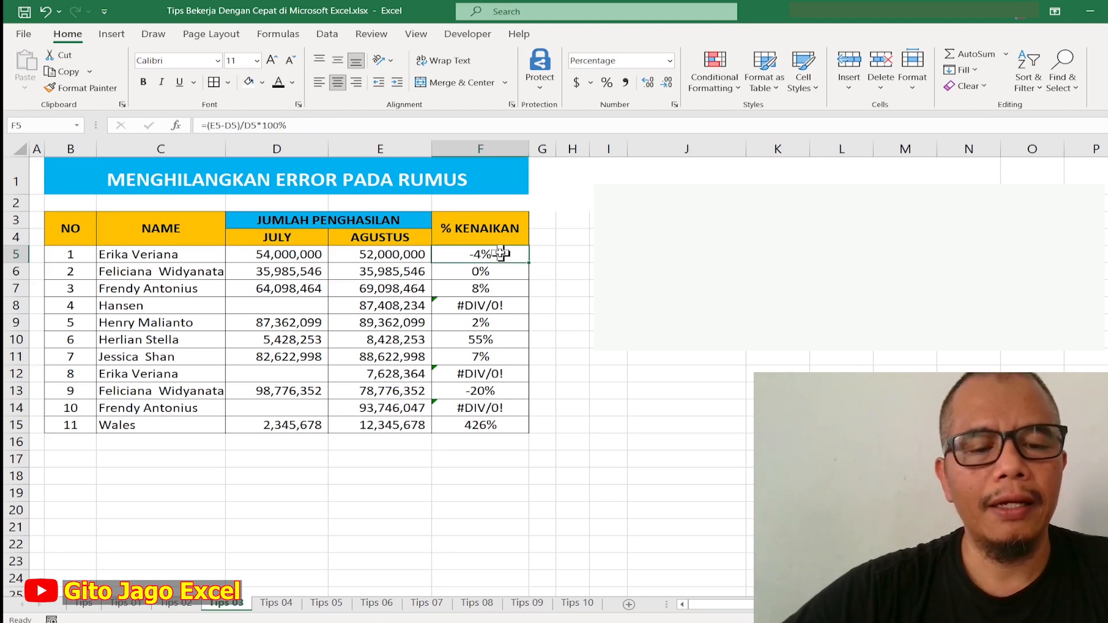
double_click(499, 254)
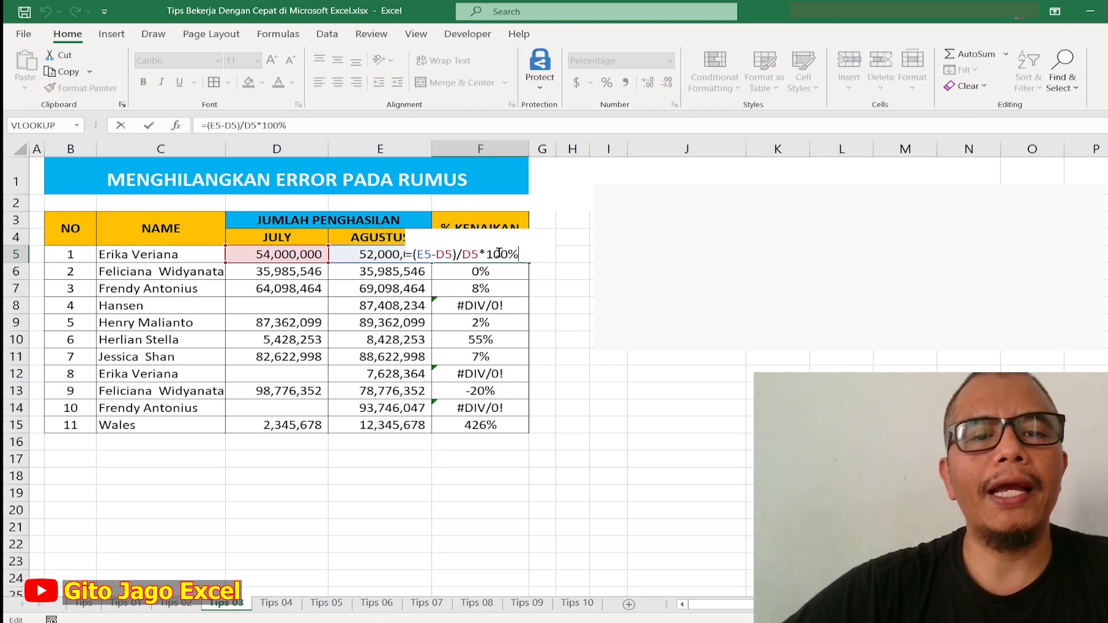
click(209, 125)
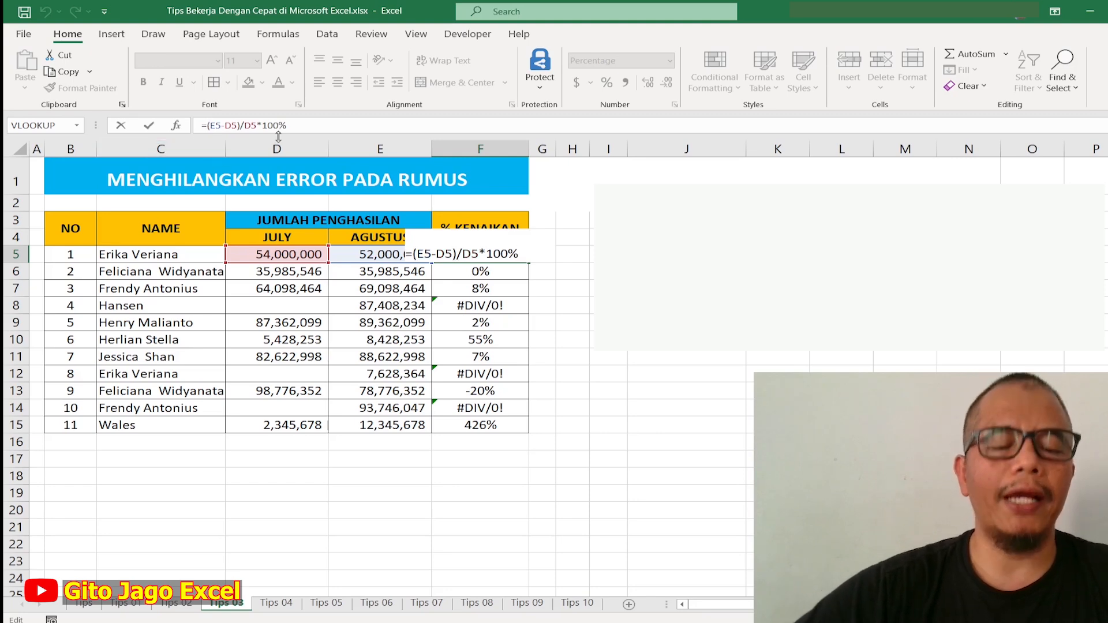
text(IF)
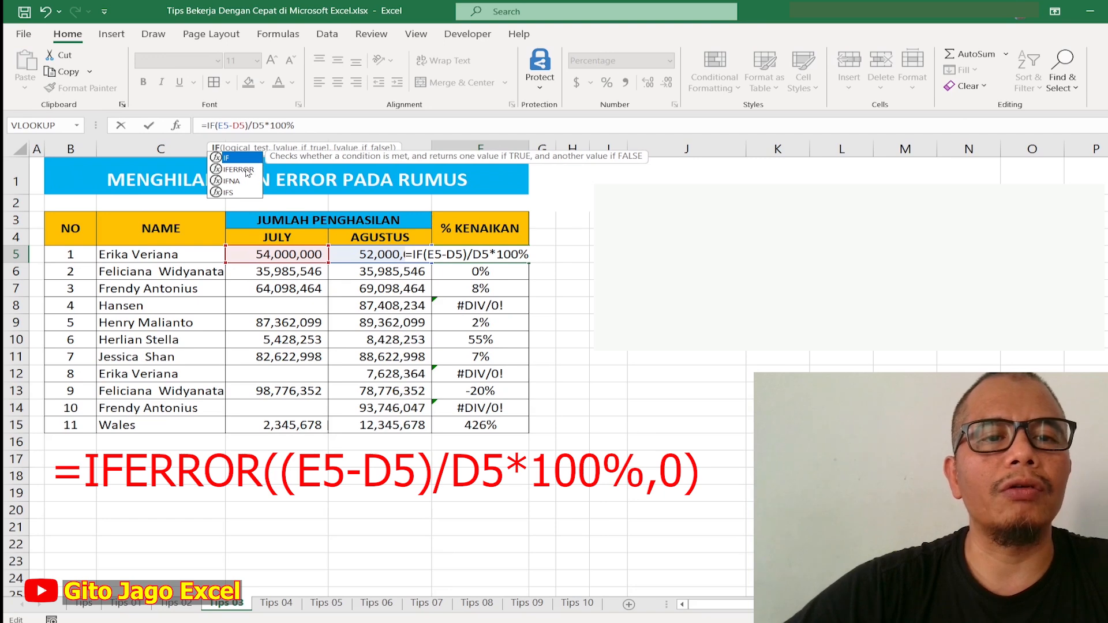
text(ERROR)
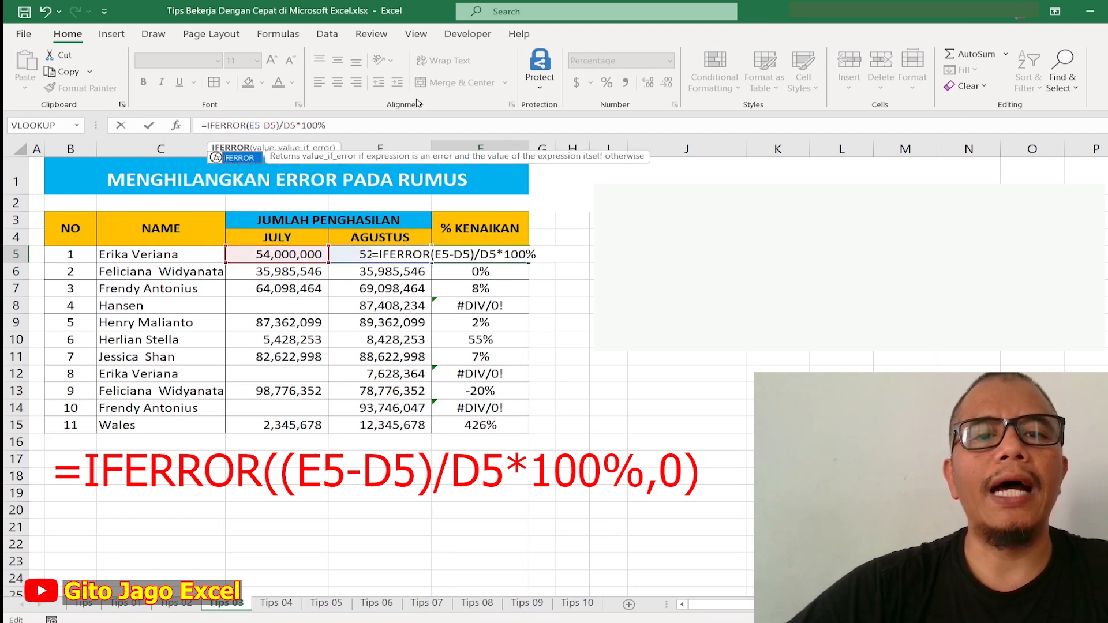
click(347, 123)
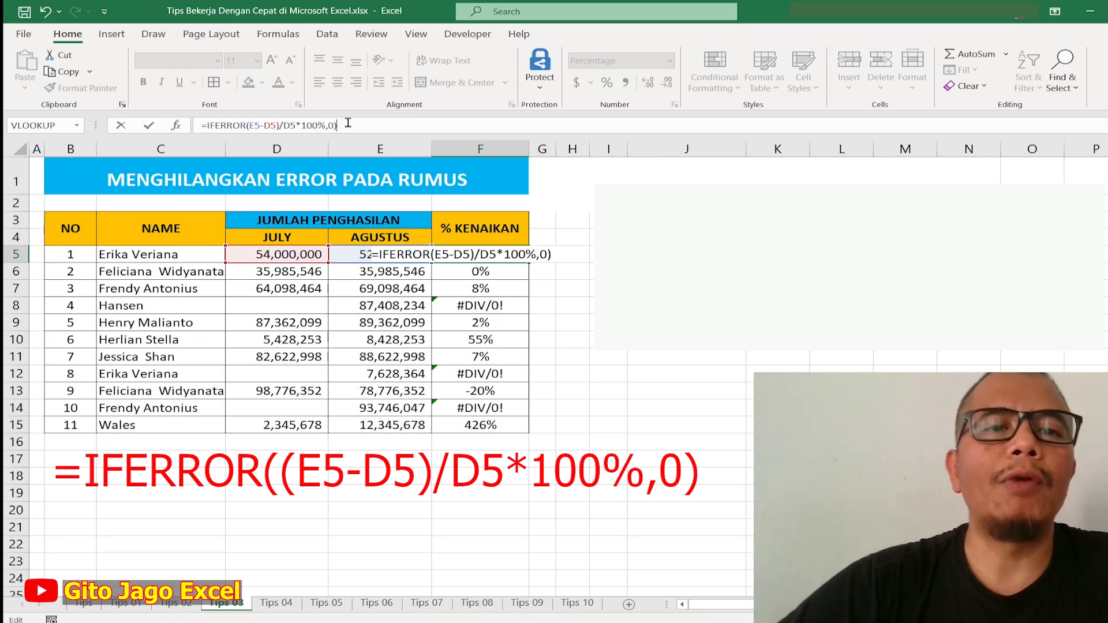
click(247, 126)
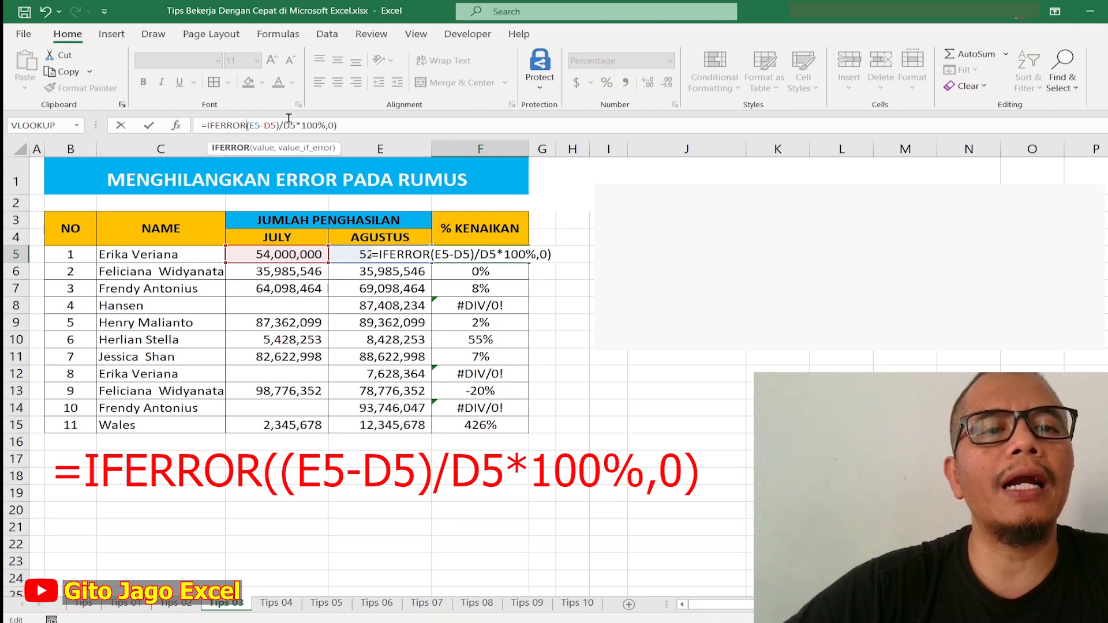
text(()
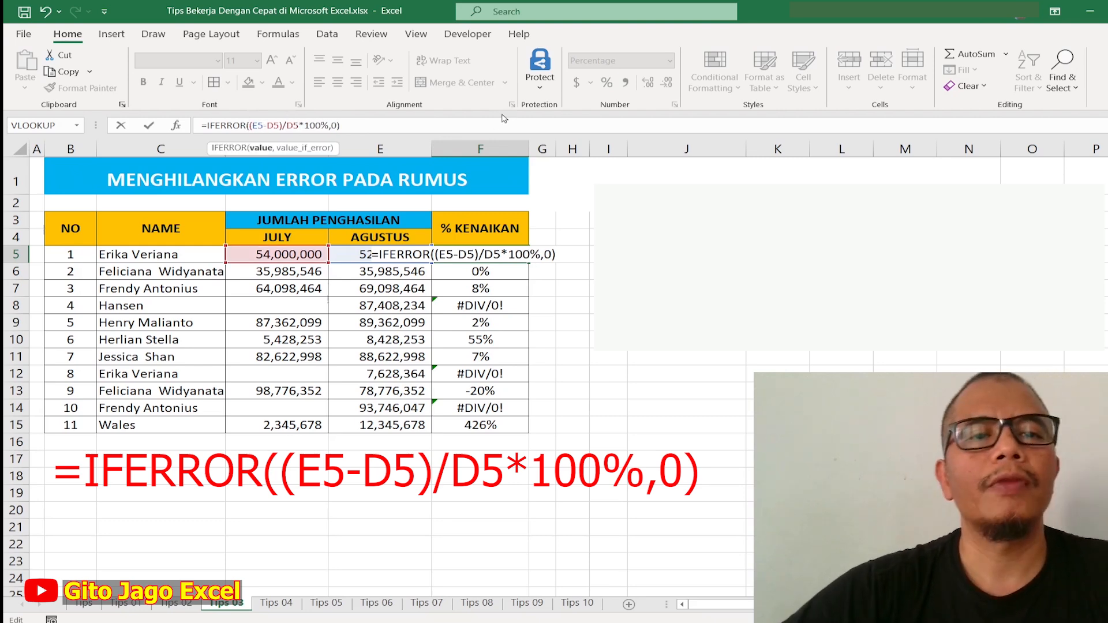
key(Return)
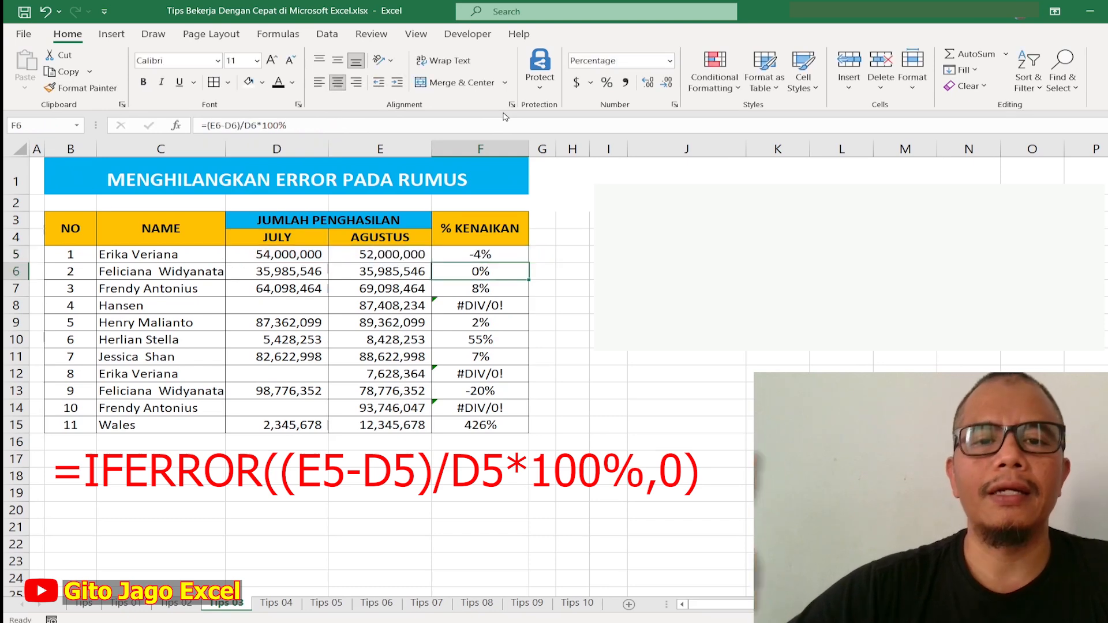
Step: Fill the IFERROR formula from F5 down to F15 and check the formula in F8
click(291, 254)
click(498, 257)
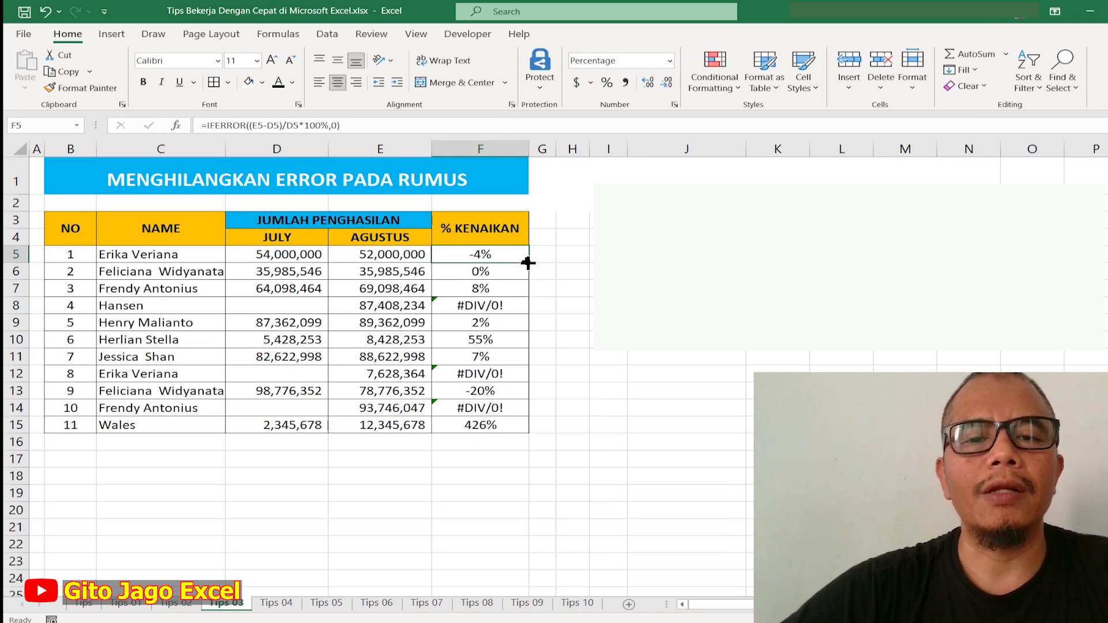
drag(517, 254, 508, 423)
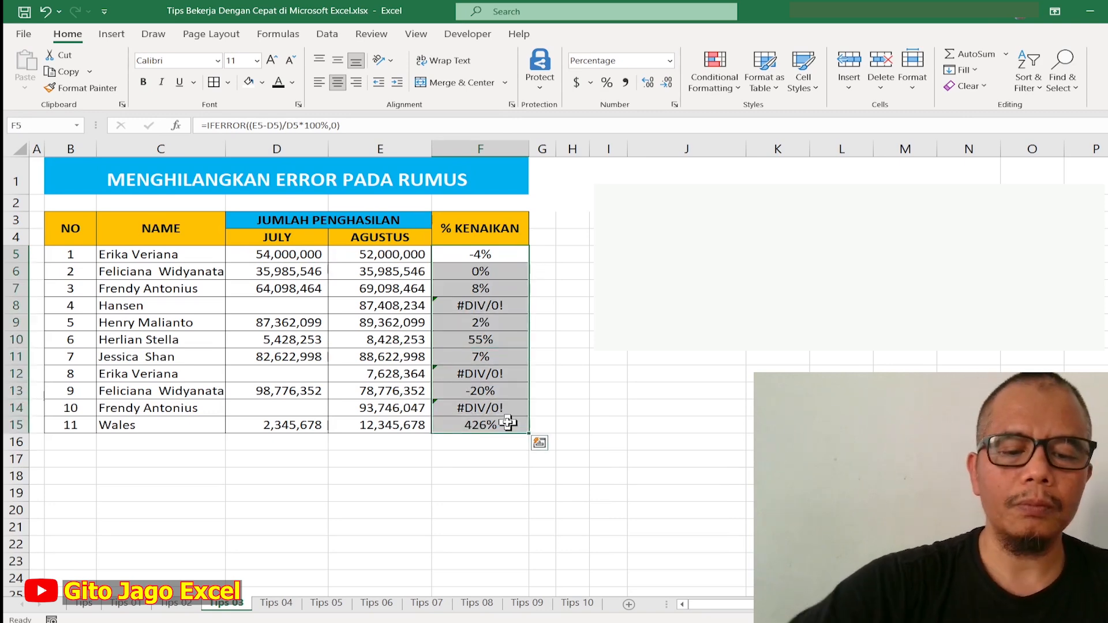
click(493, 306)
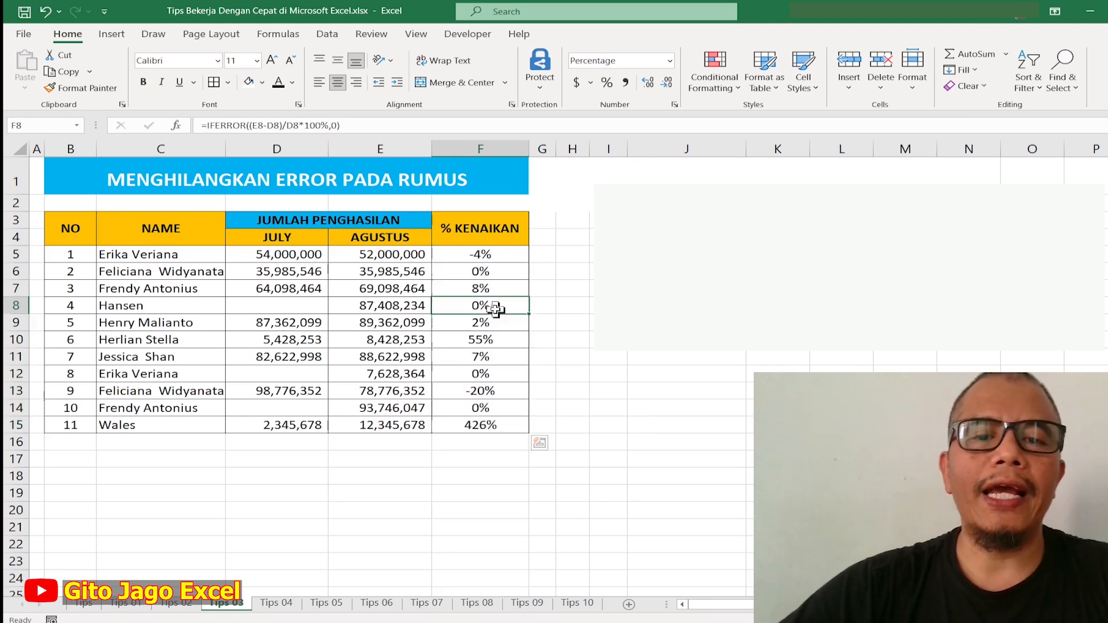
Step: Highlight the ranges D8:F8, D12:F12 and D14:F14 with a yellow fill
drag(281, 309, 456, 306)
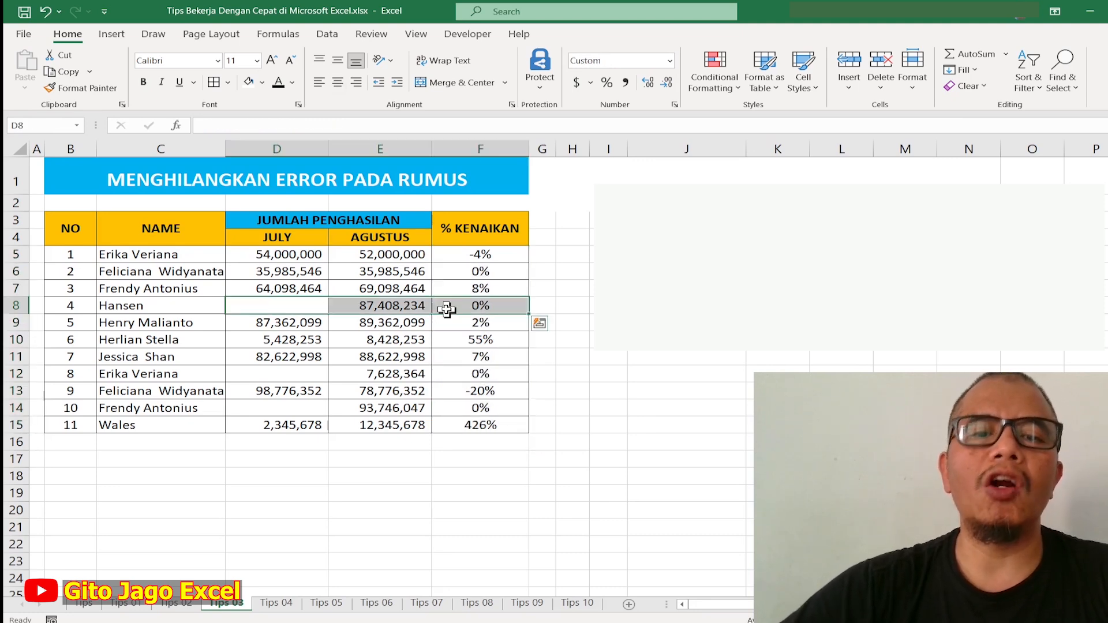
click(262, 82)
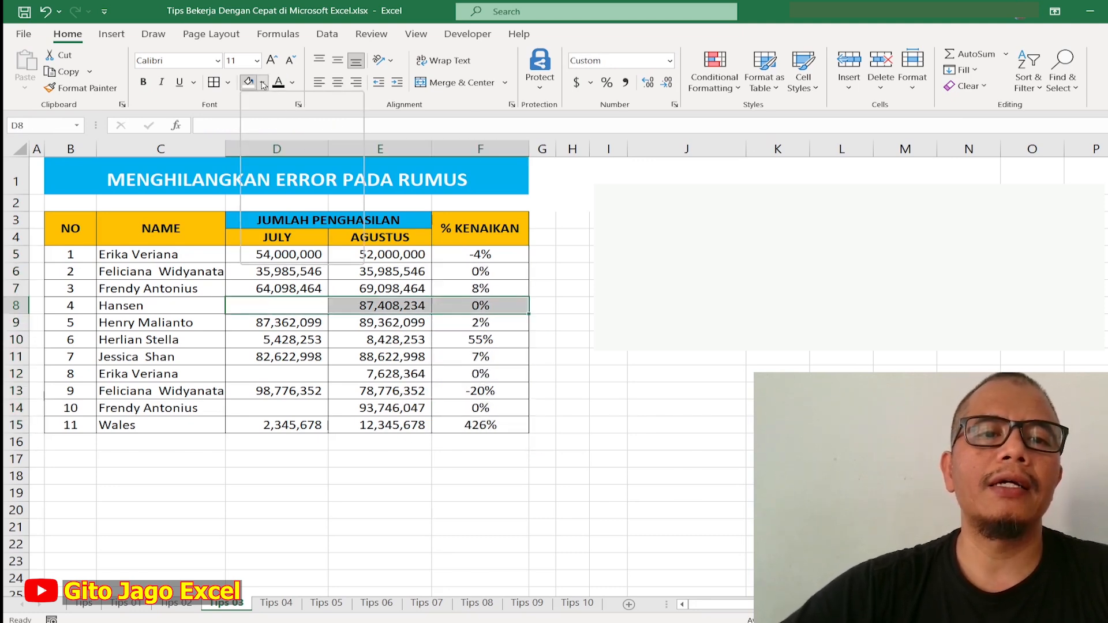
click(284, 212)
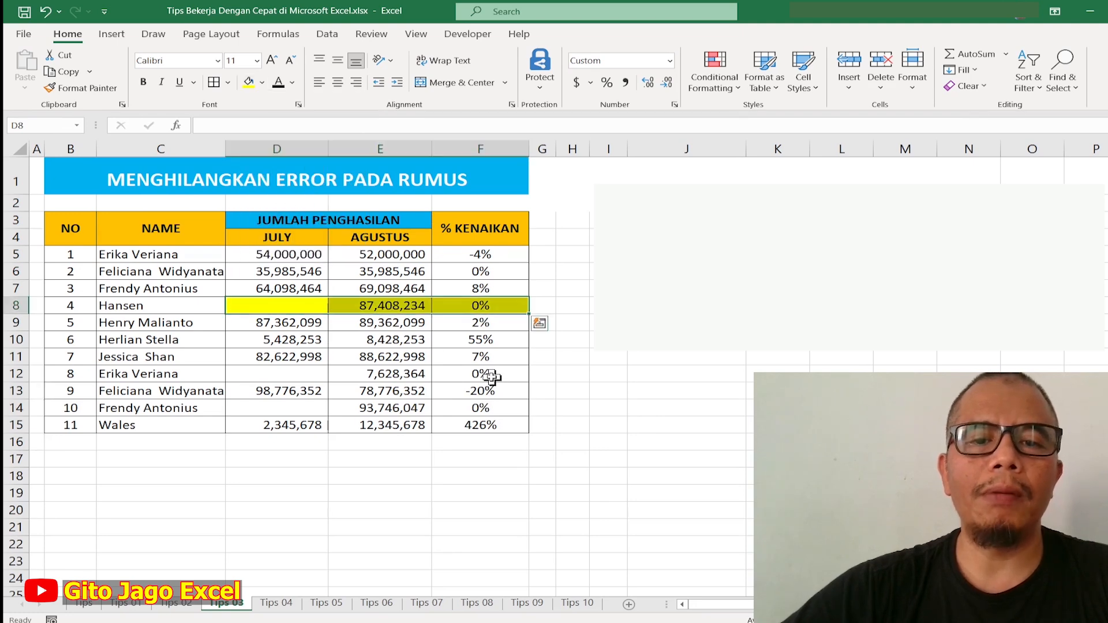
click(290, 375)
drag(290, 375, 471, 374)
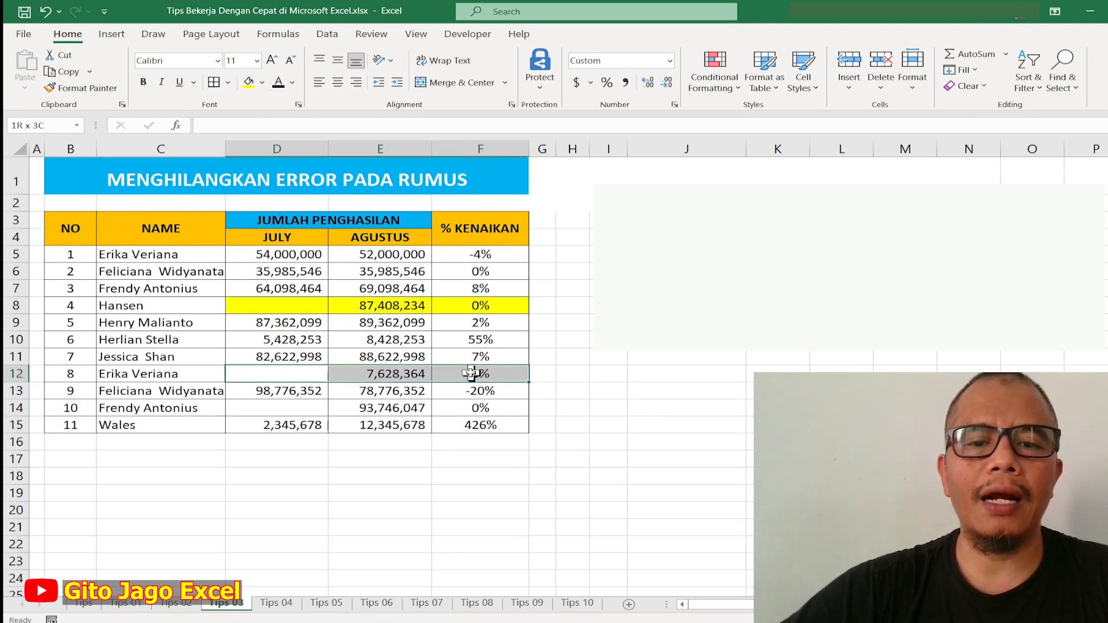
click(248, 82)
drag(282, 409, 442, 409)
click(248, 82)
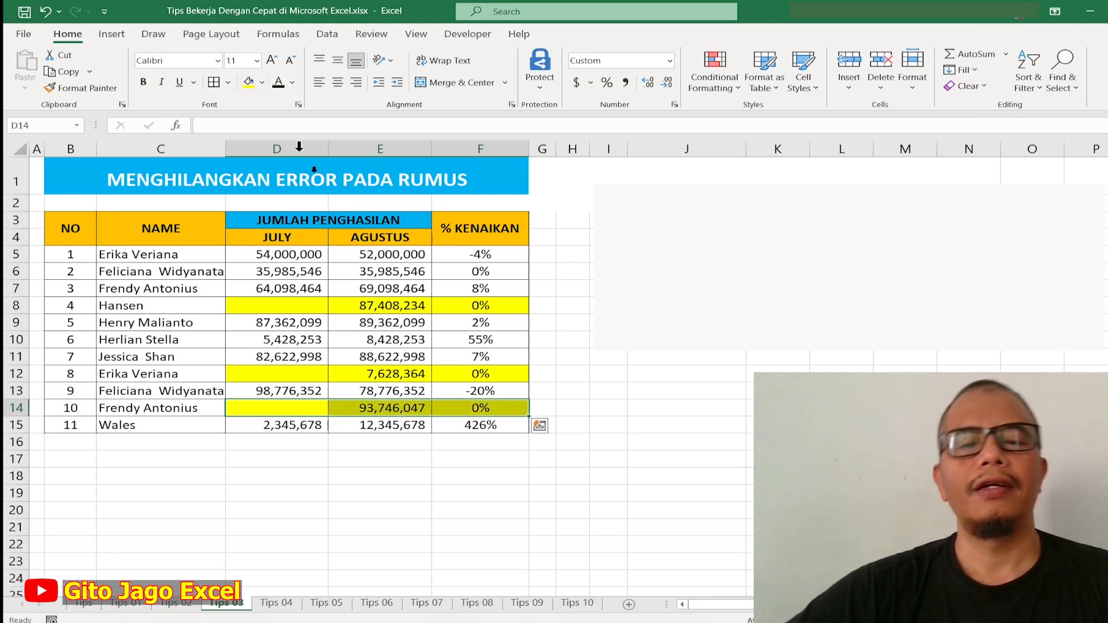
click(649, 443)
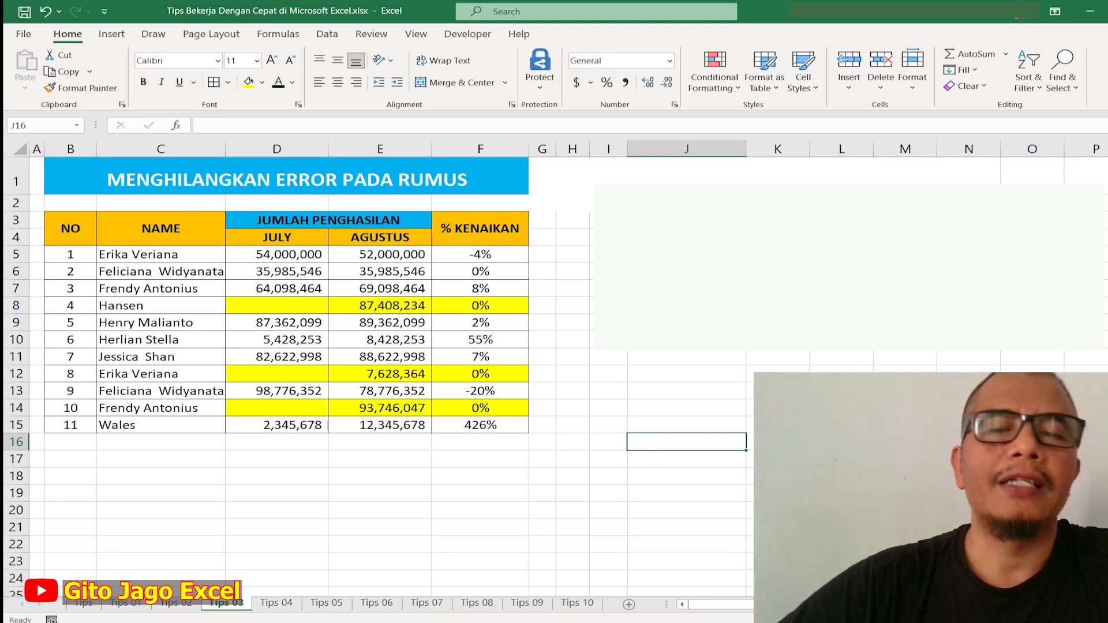
Step: Switch to the Tips 04 sheet, check its blank bonus cells, and set the font colour of the notes in H5:H11 to black
click(277, 603)
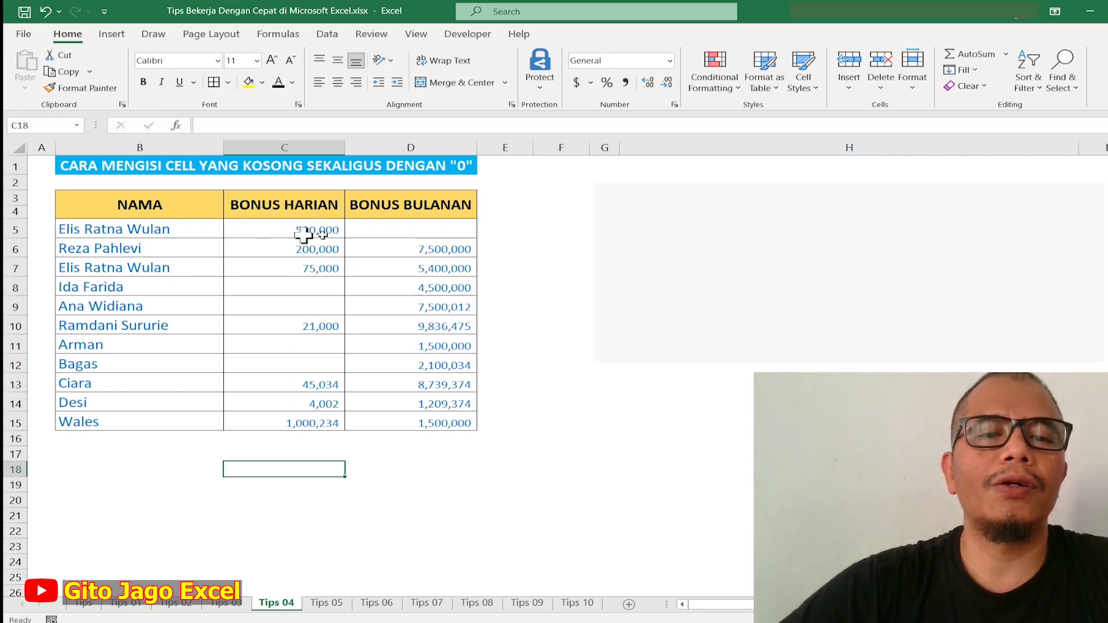
click(407, 231)
drag(320, 286, 326, 305)
click(430, 230)
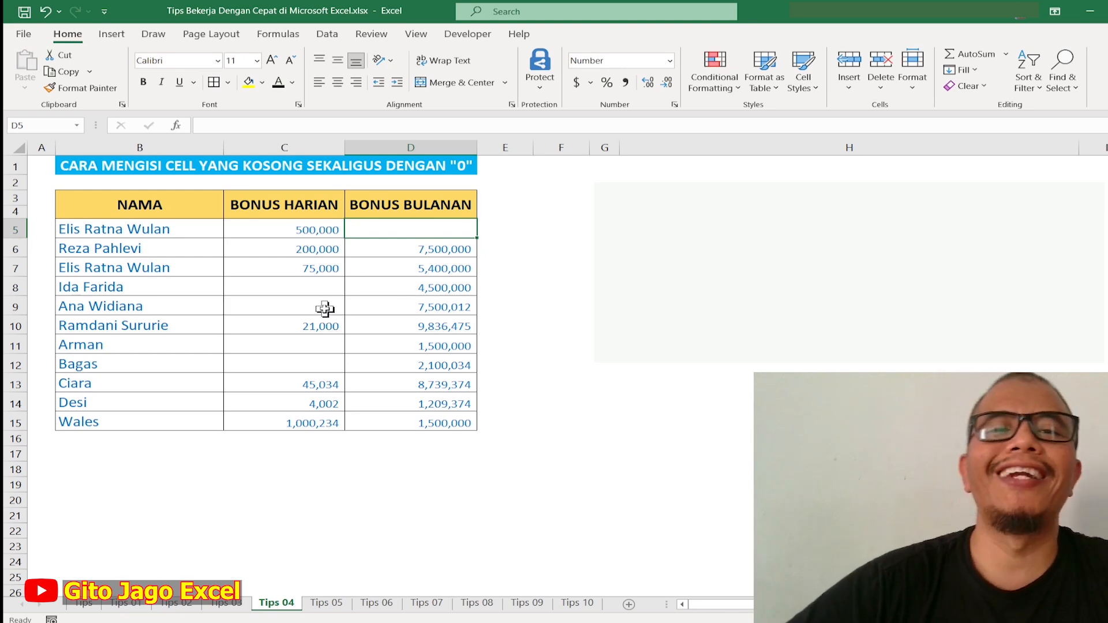
drag(807, 229, 808, 346)
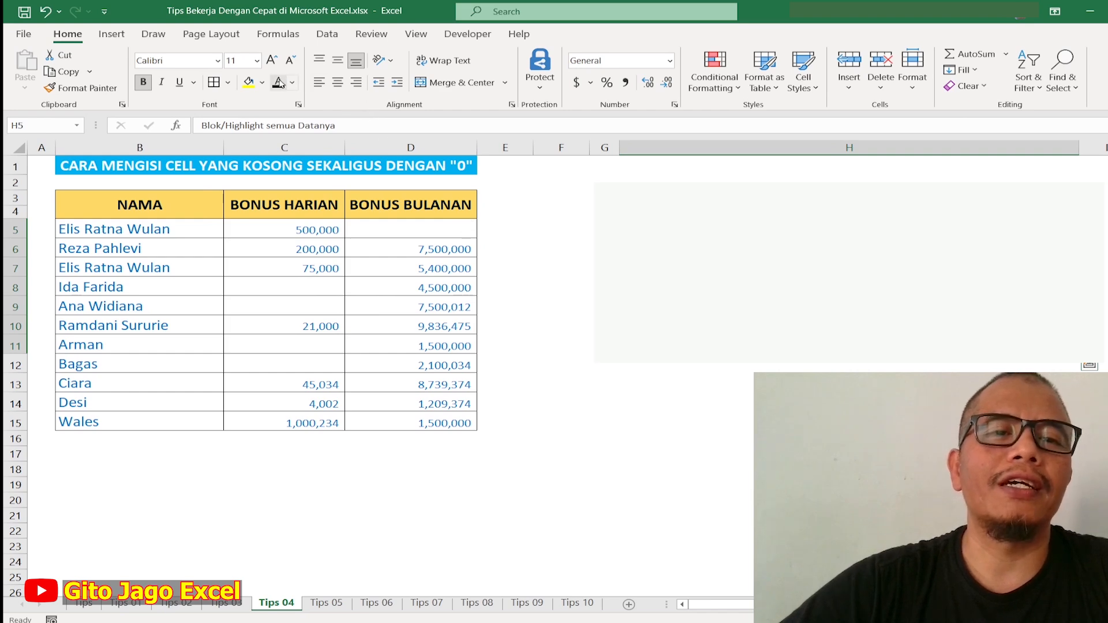
click(603, 437)
Step: Select all blank cells within the table data B5:D15 using Go To Special with the Blanks option
drag(129, 231, 381, 430)
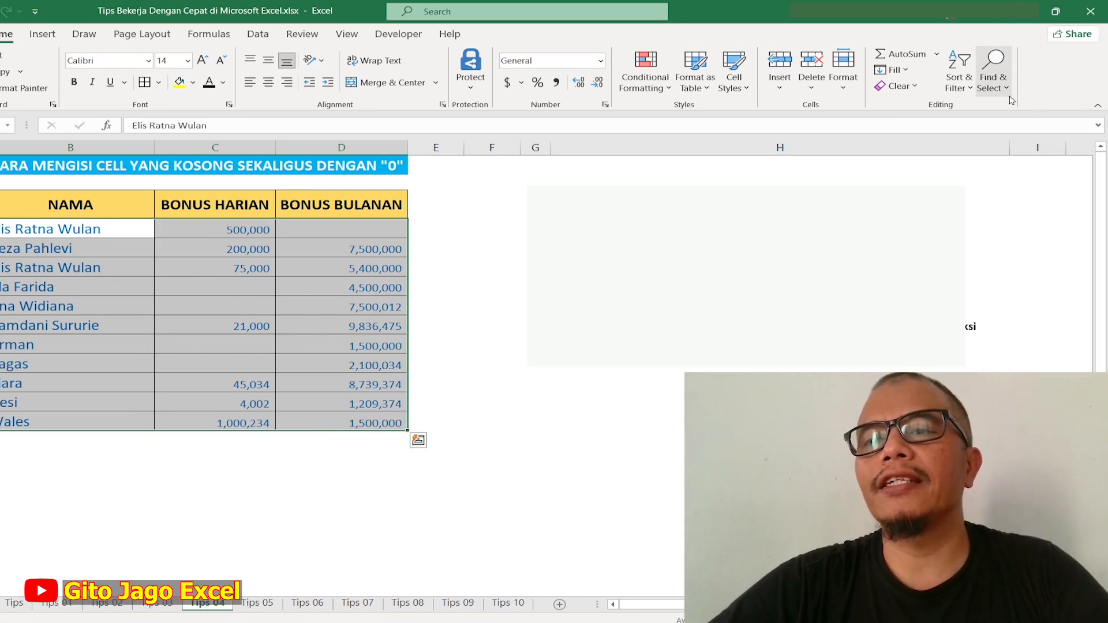
click(993, 75)
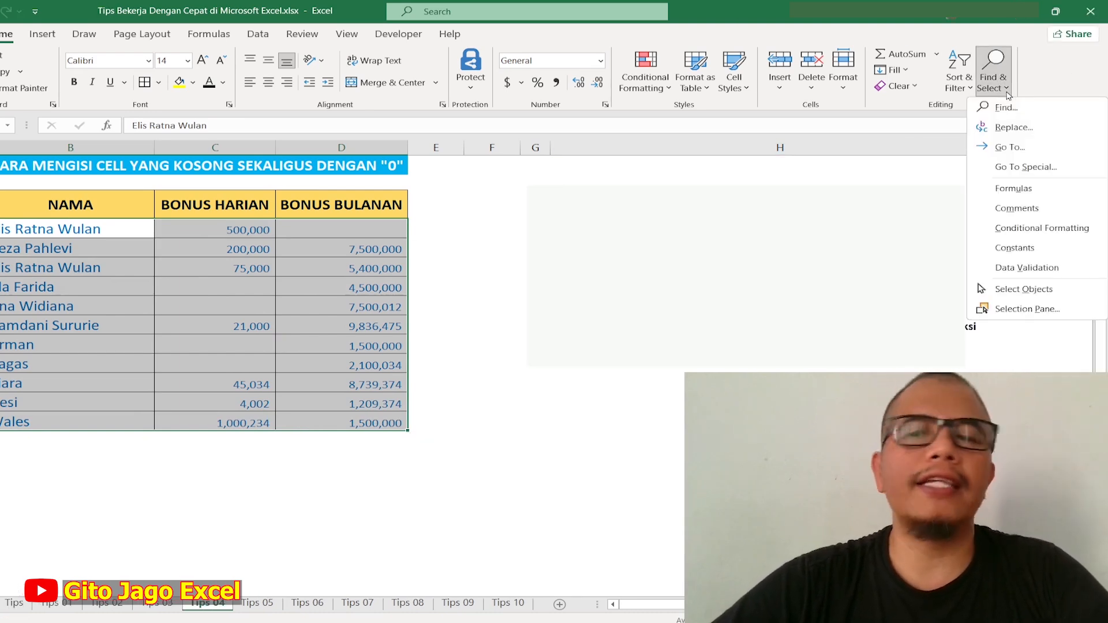
click(1027, 167)
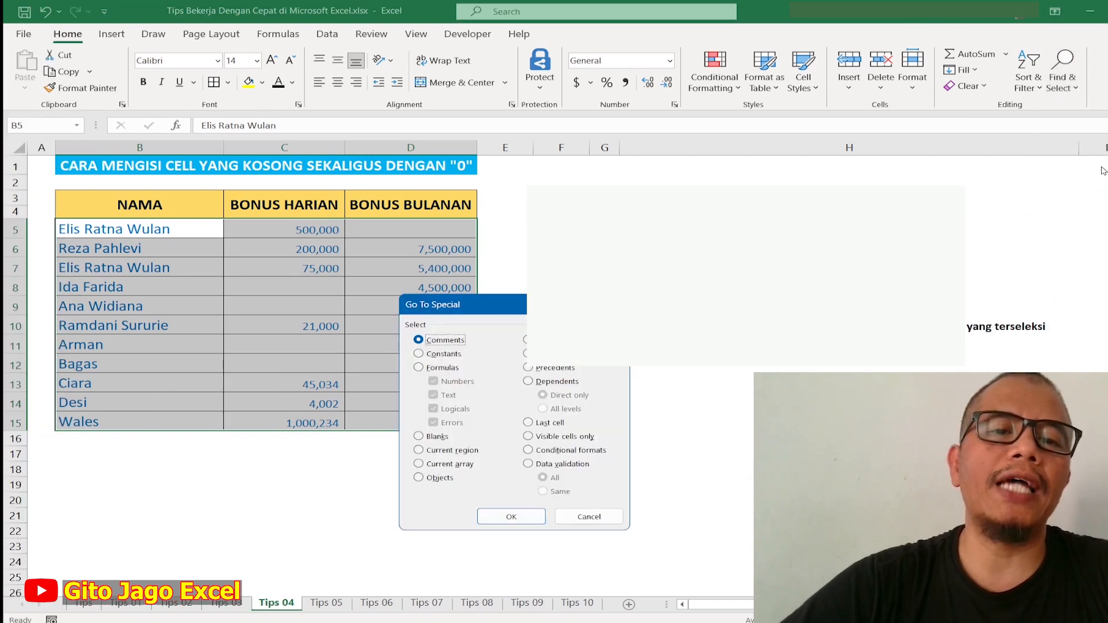
click(437, 436)
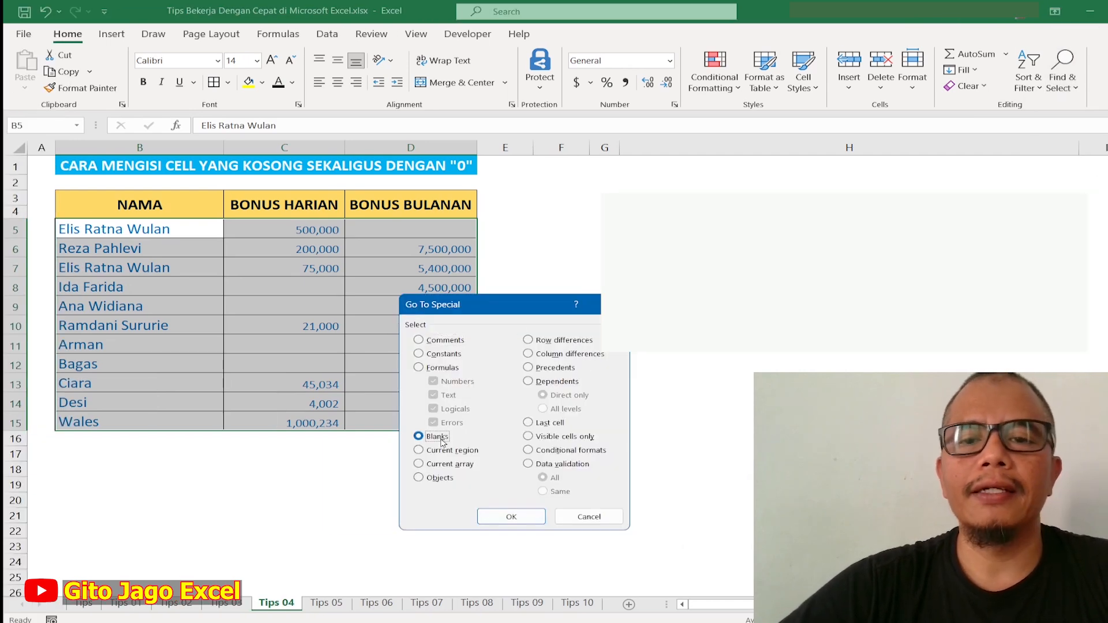
drag(531, 309, 476, 292)
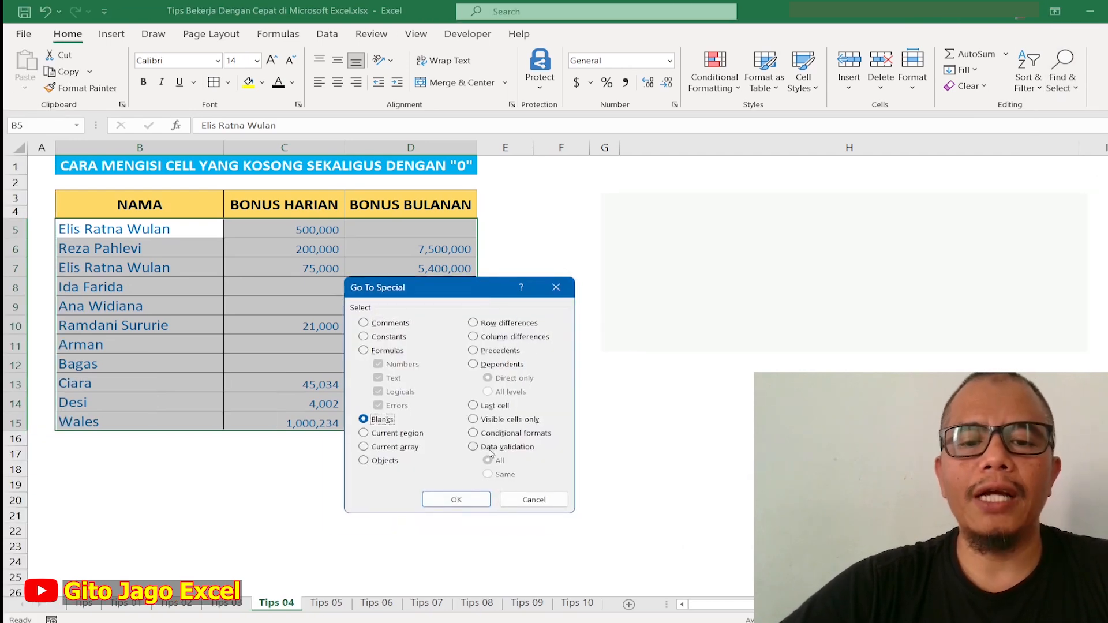
click(456, 499)
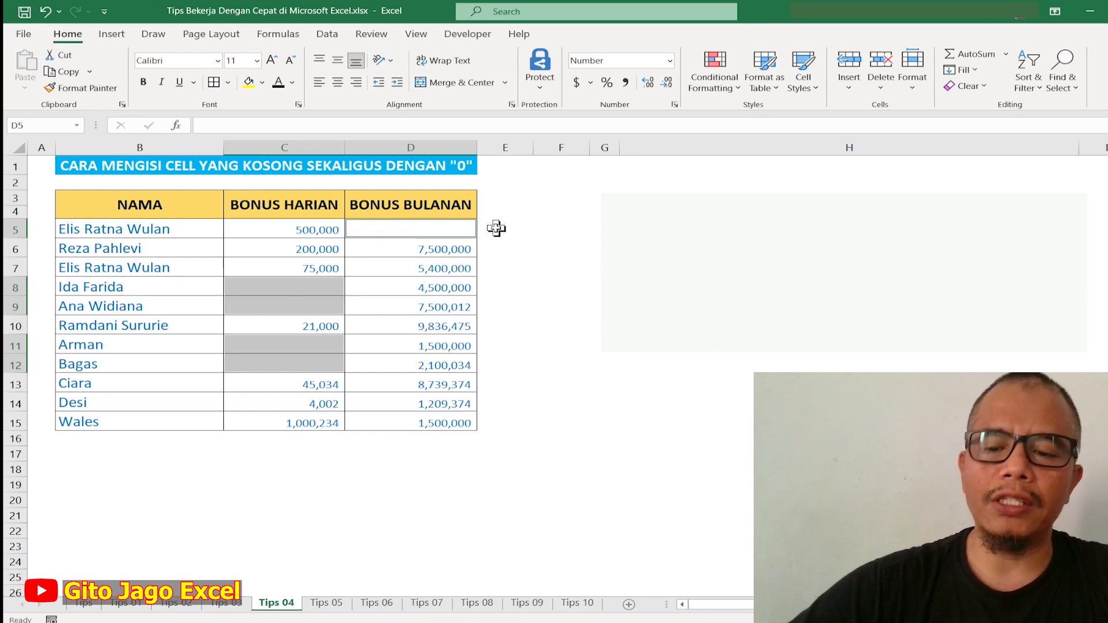
text(0)
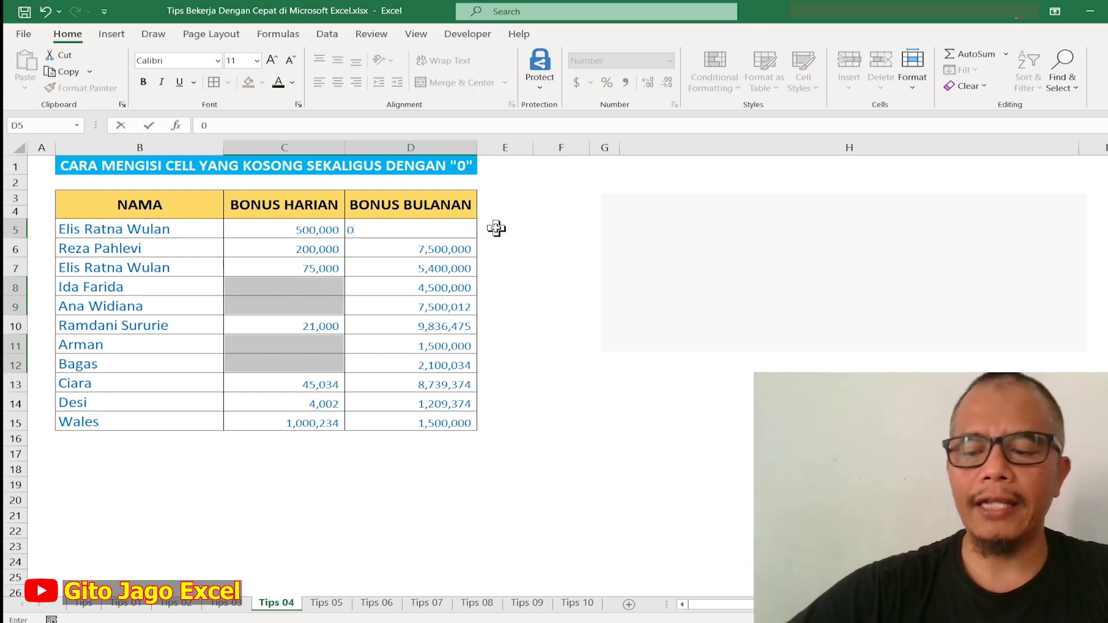
key(Return)
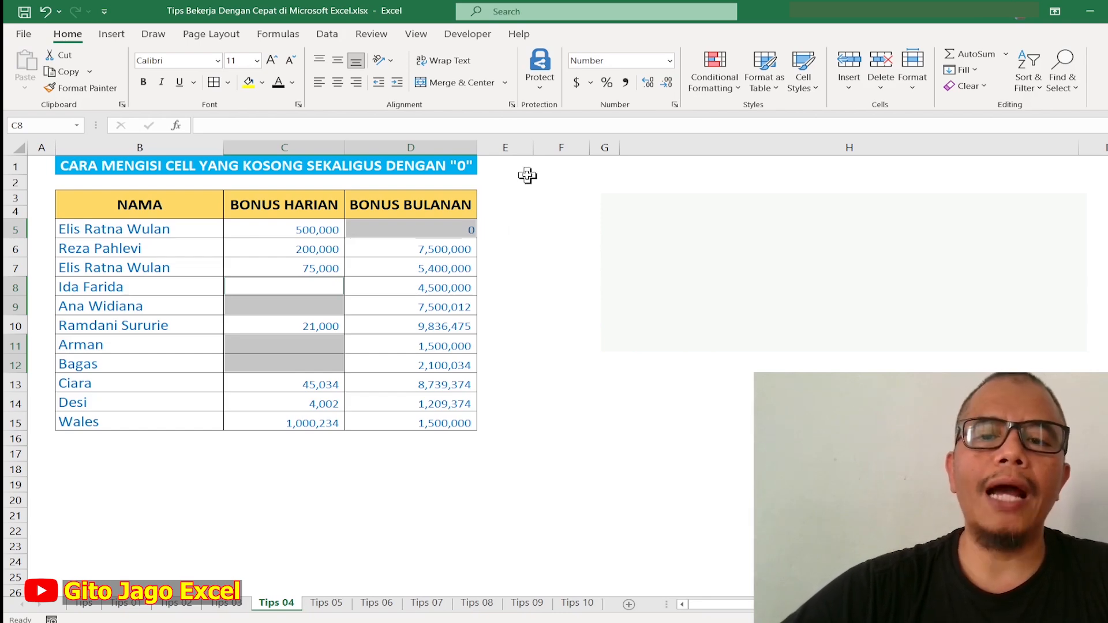
click(45, 11)
Step: Fill all selected blank bonus cells with 0 in one entry and set their font color to red
text(0)
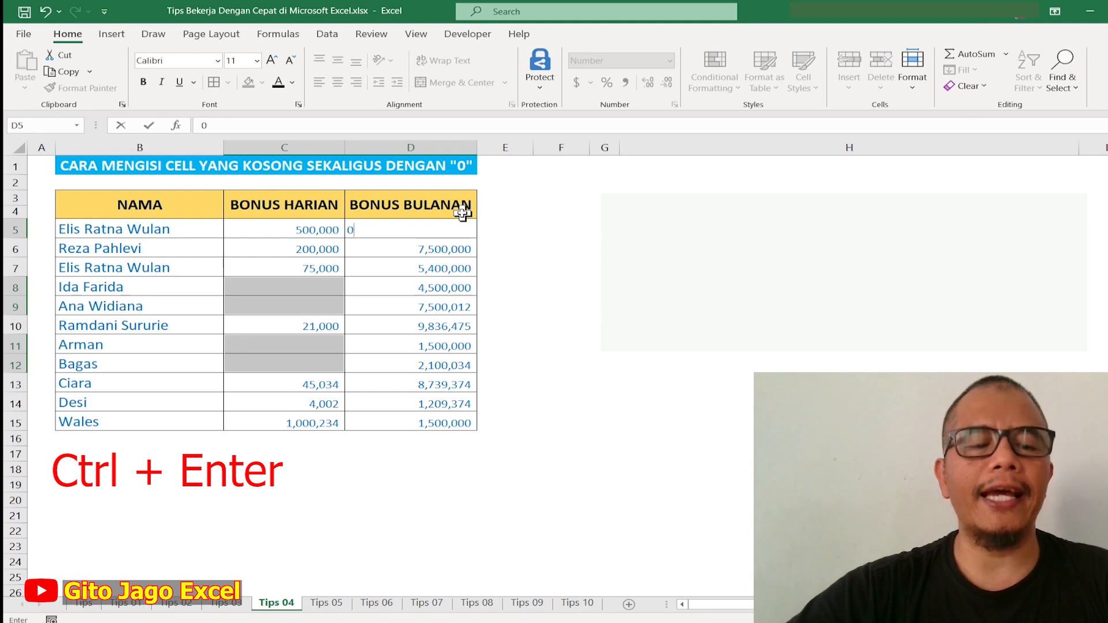
key(ctrl+Return)
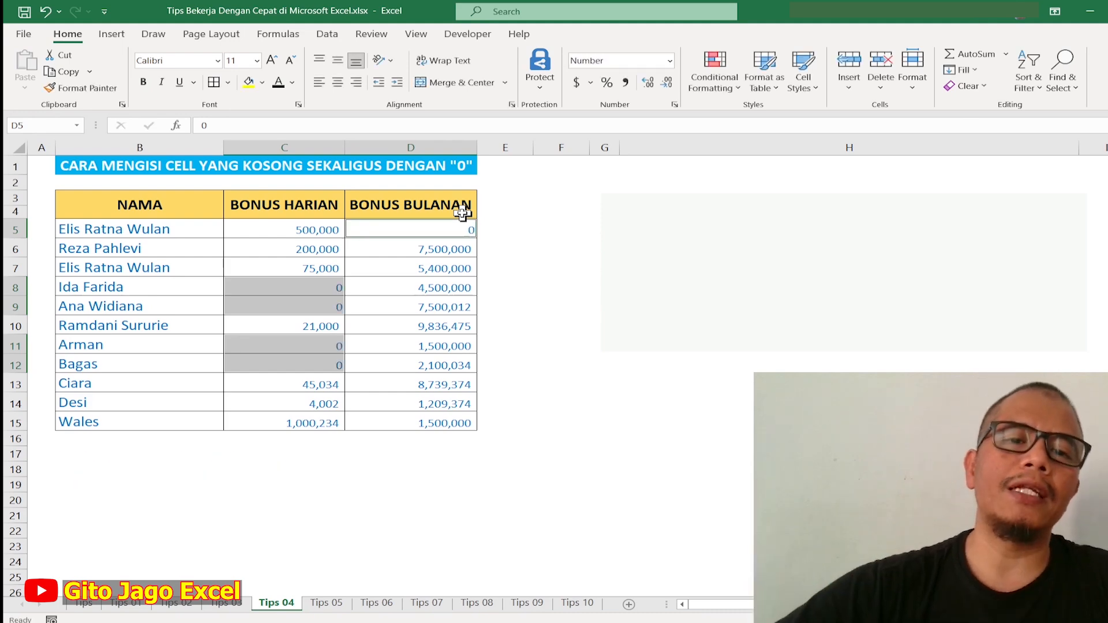
click(294, 85)
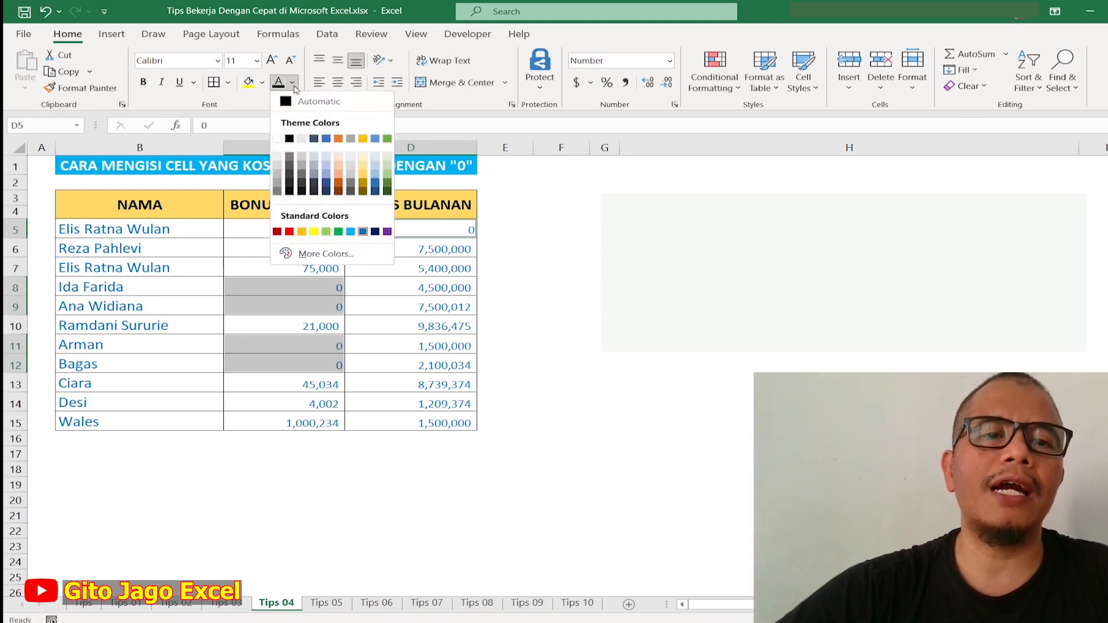
click(298, 231)
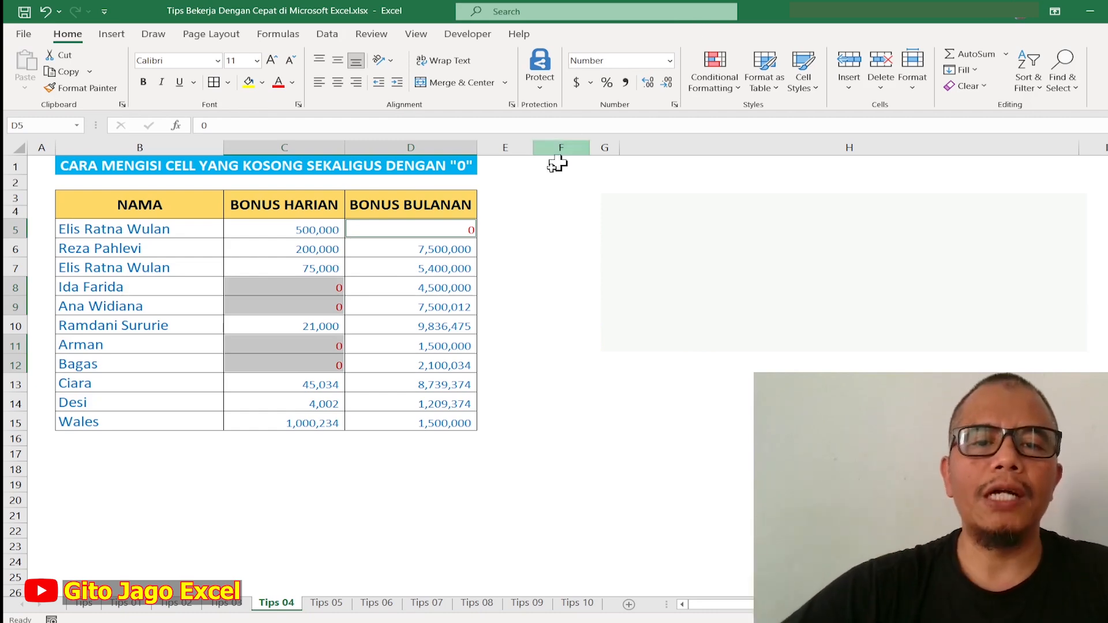
Step: Replace the values in all the selected bonus cells with 100 in one entry
key(F2)
text(100)
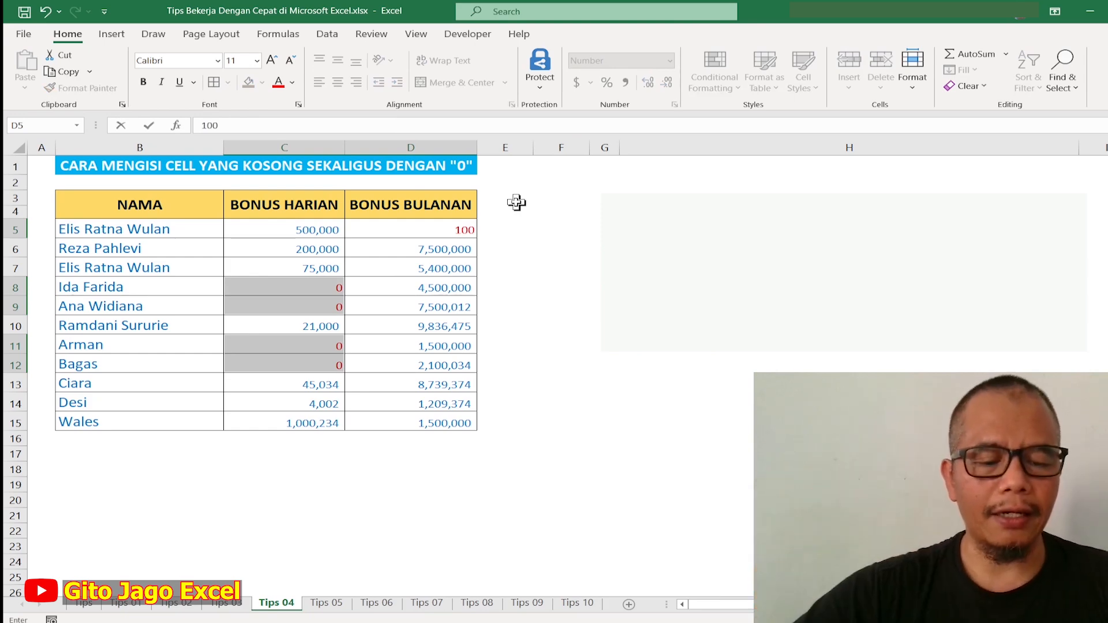
key(ctrl+Return)
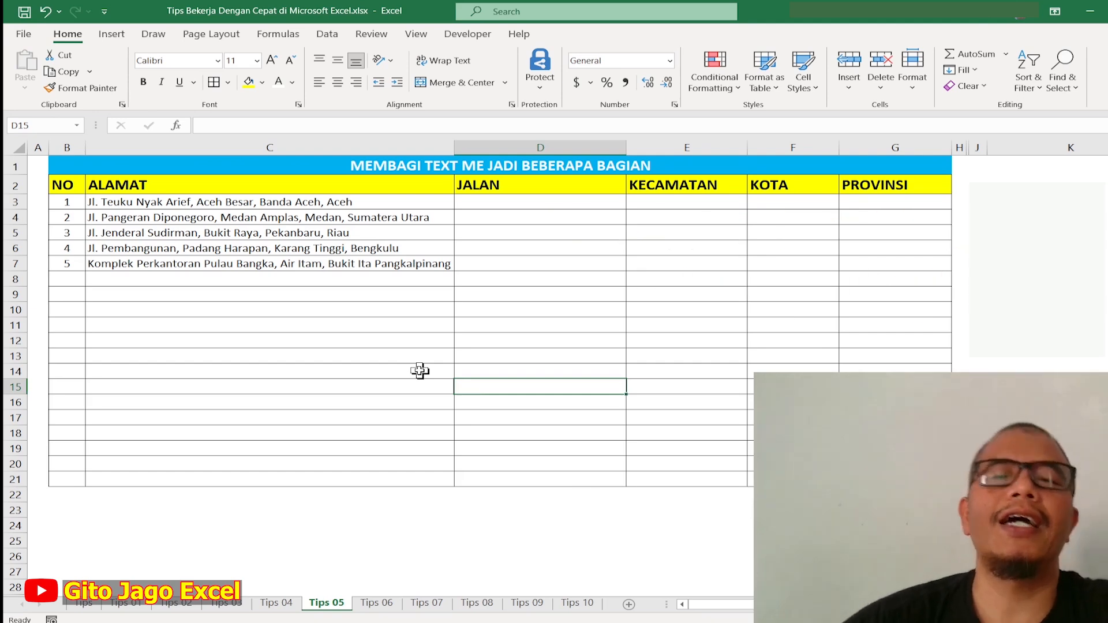
drag(214, 204, 218, 261)
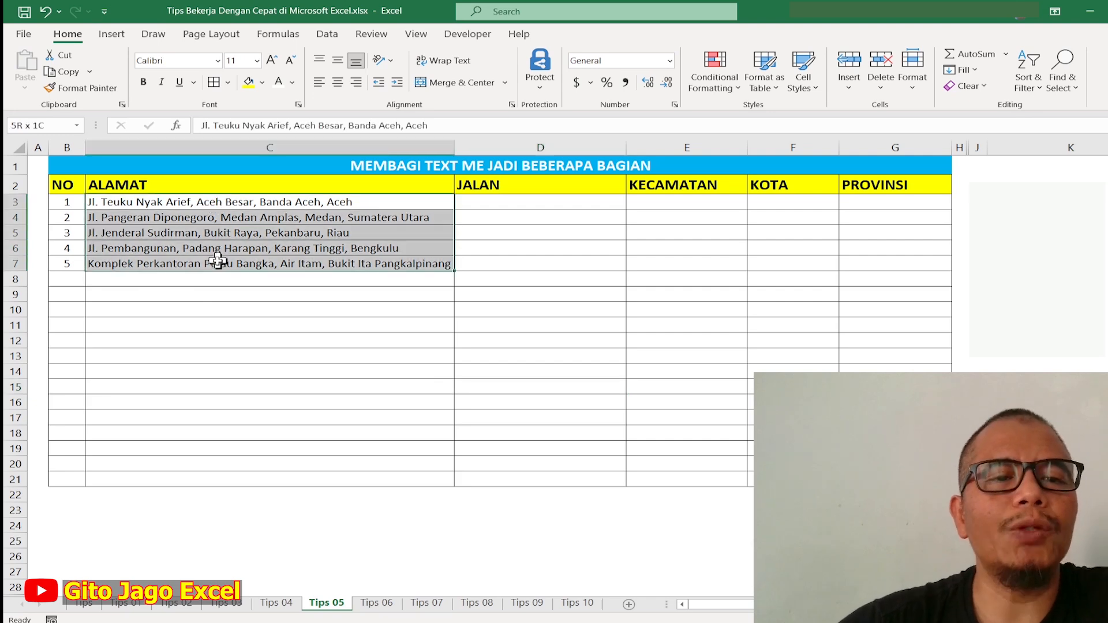
click(213, 341)
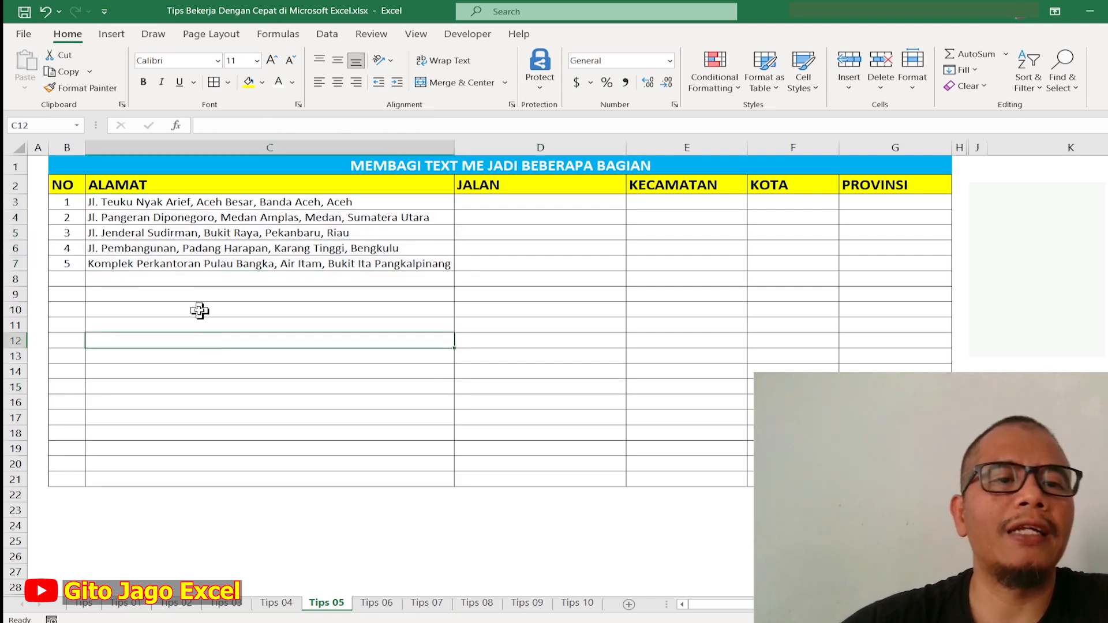
click(145, 205)
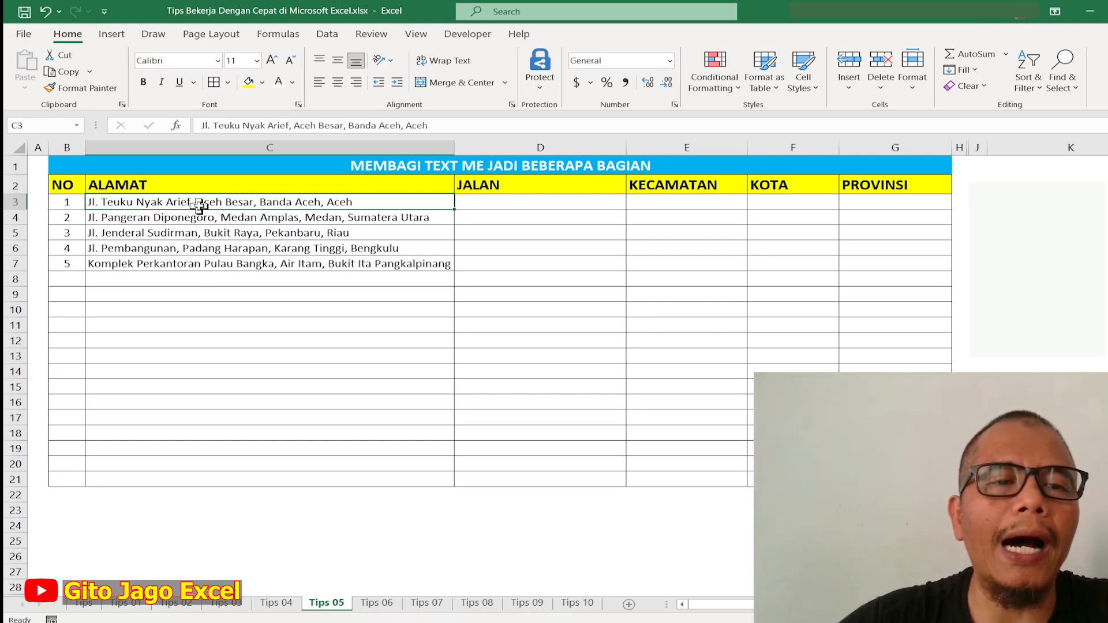
click(257, 293)
Step: Run Text to Columns on the addresses in C3:C7 as Delimited data, using Tab and Comma as delimiters
drag(235, 201, 242, 268)
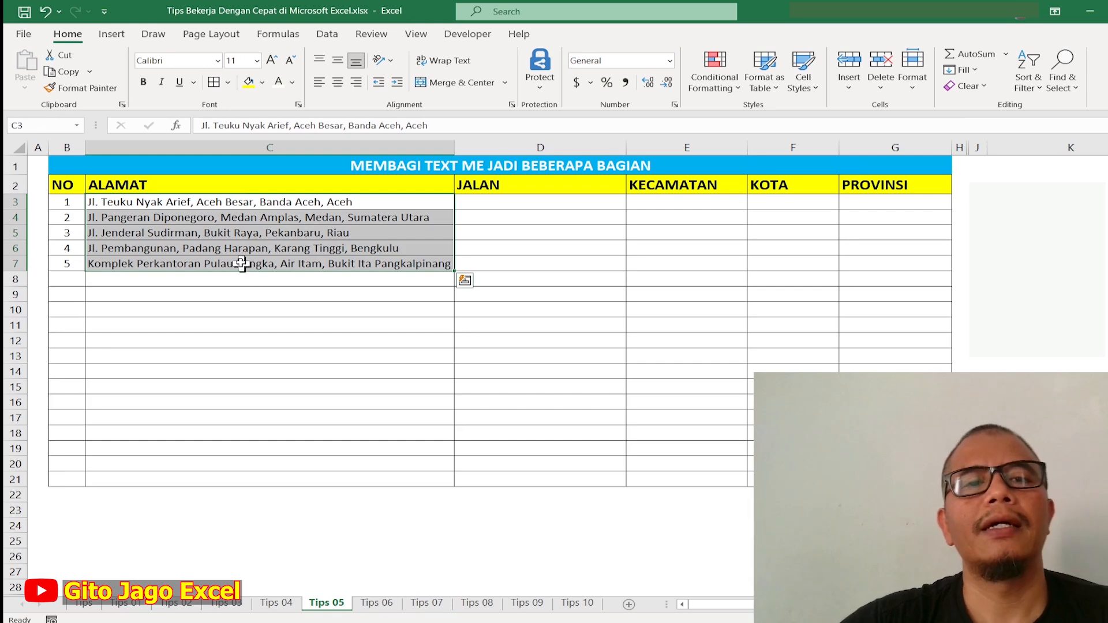
click(325, 35)
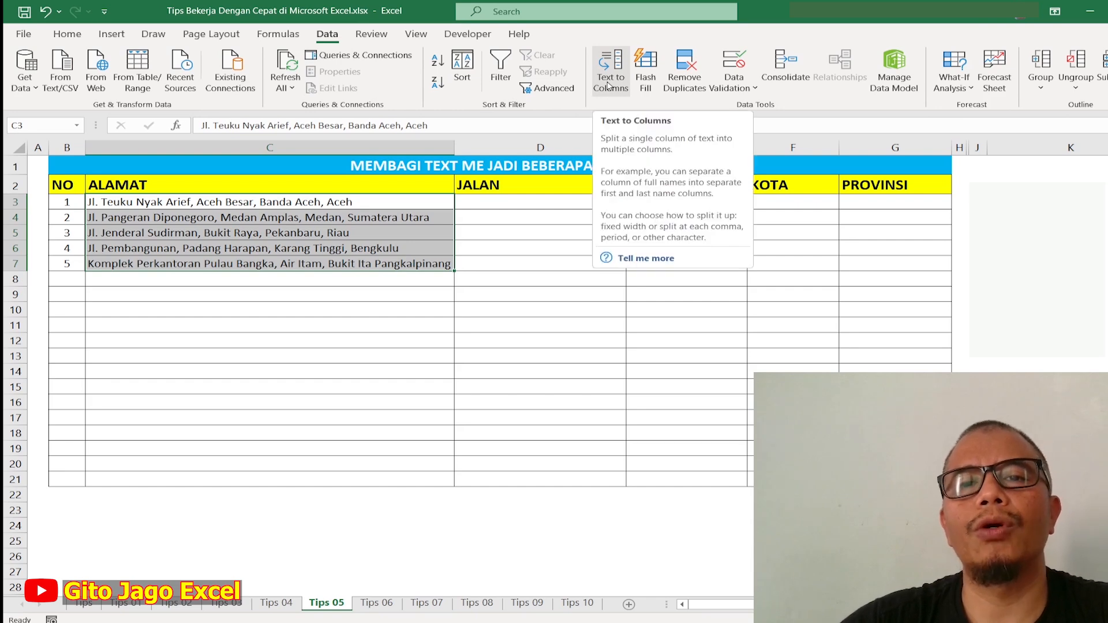
click(608, 85)
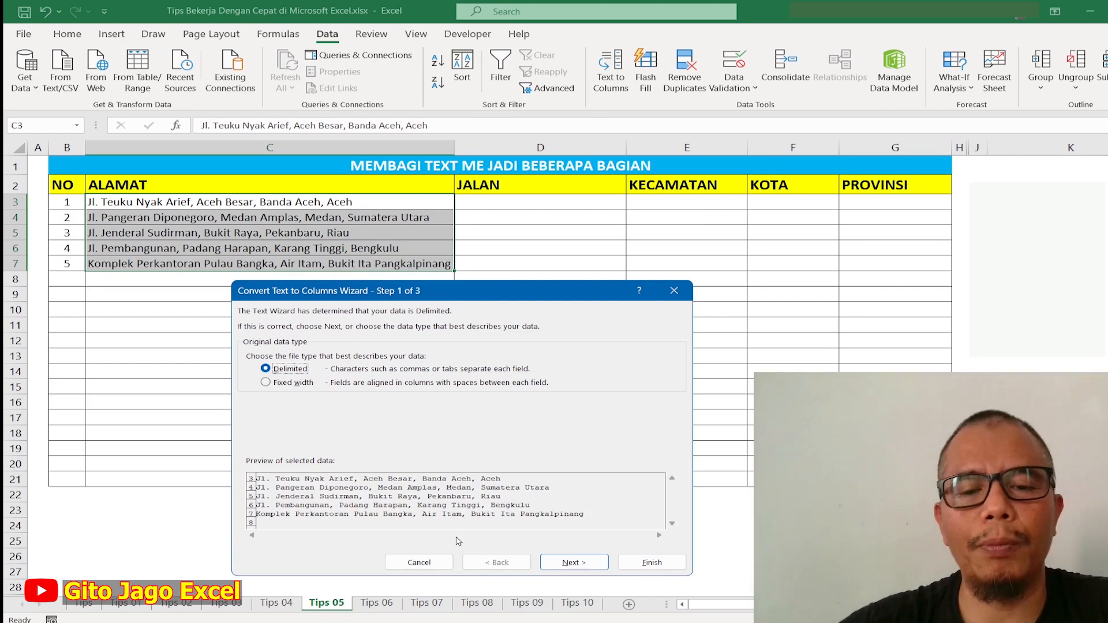
click(578, 564)
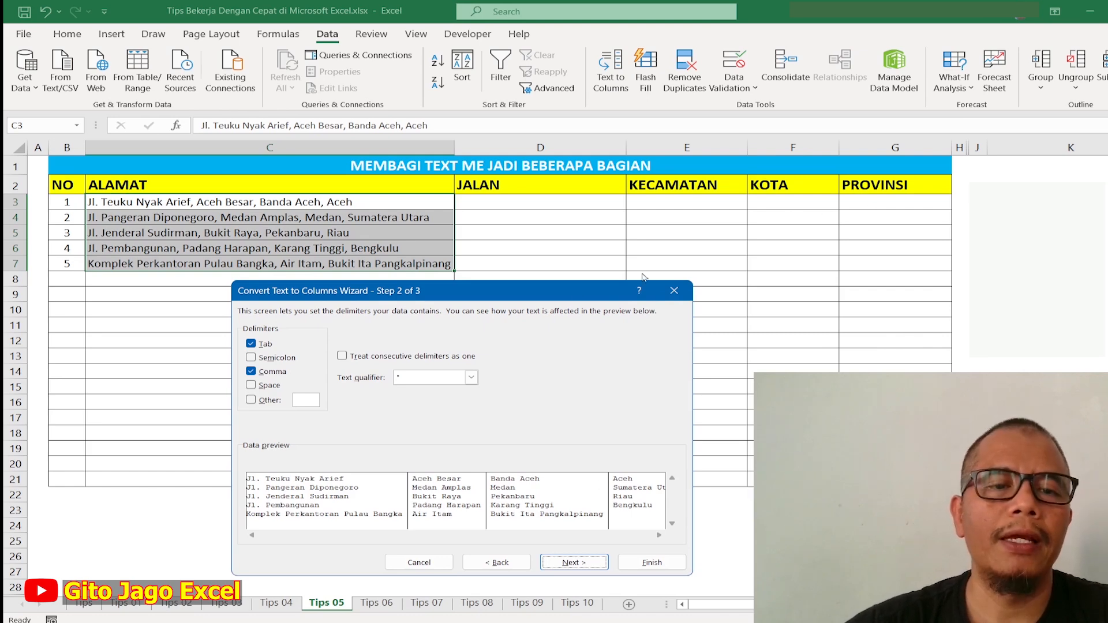
click(597, 569)
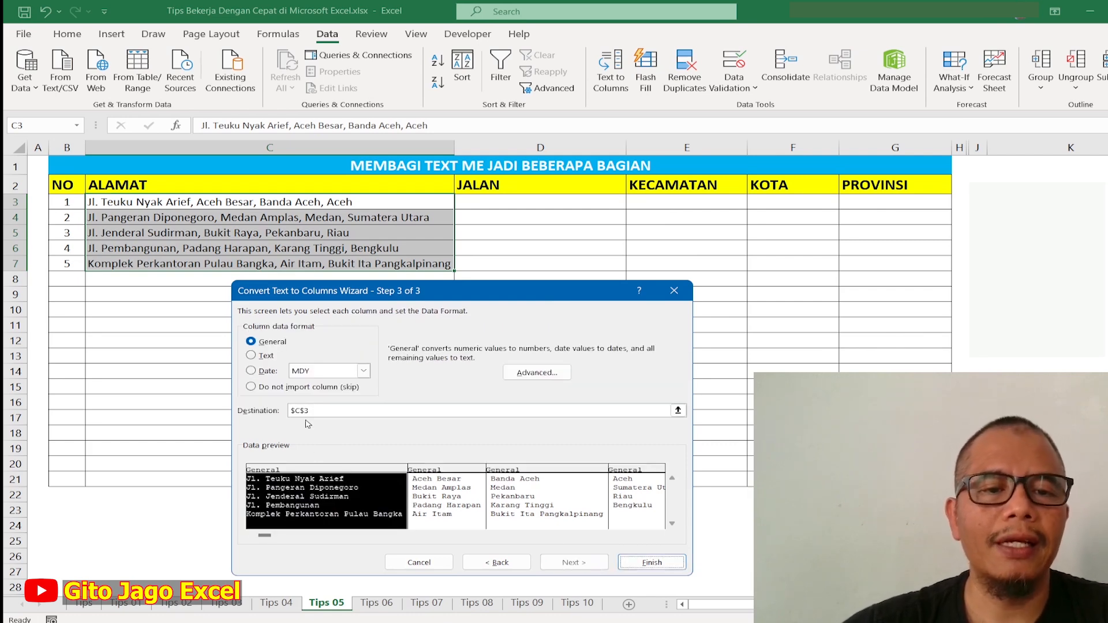
Step: Set the split data's destination to cell D3 and finish the conversion, replacing any existing data there
click(354, 407)
key(BackSpace)
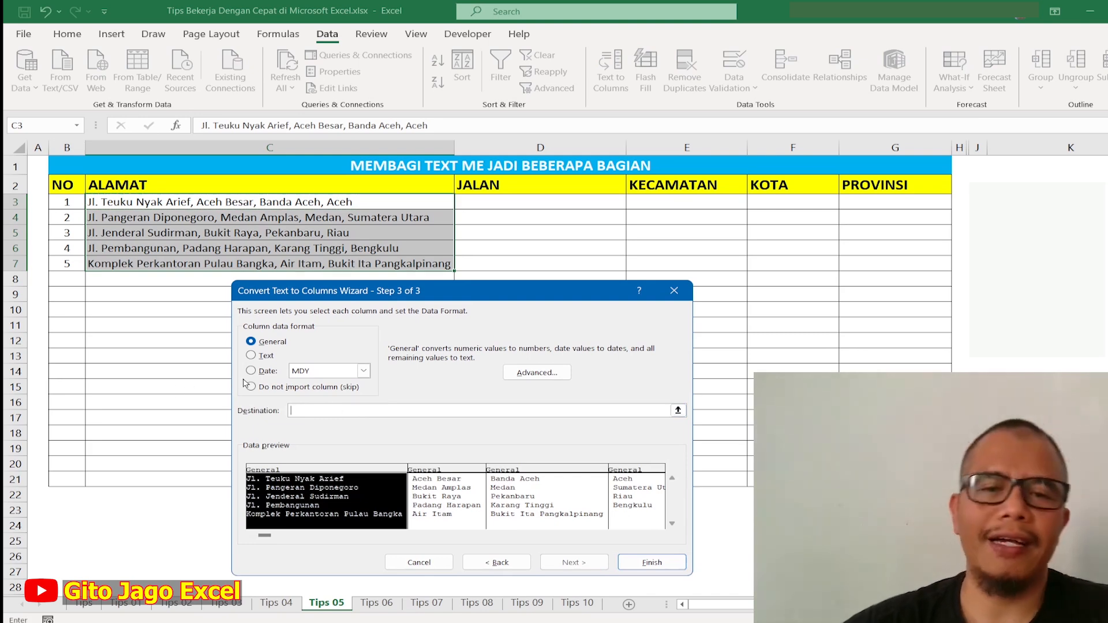
click(513, 201)
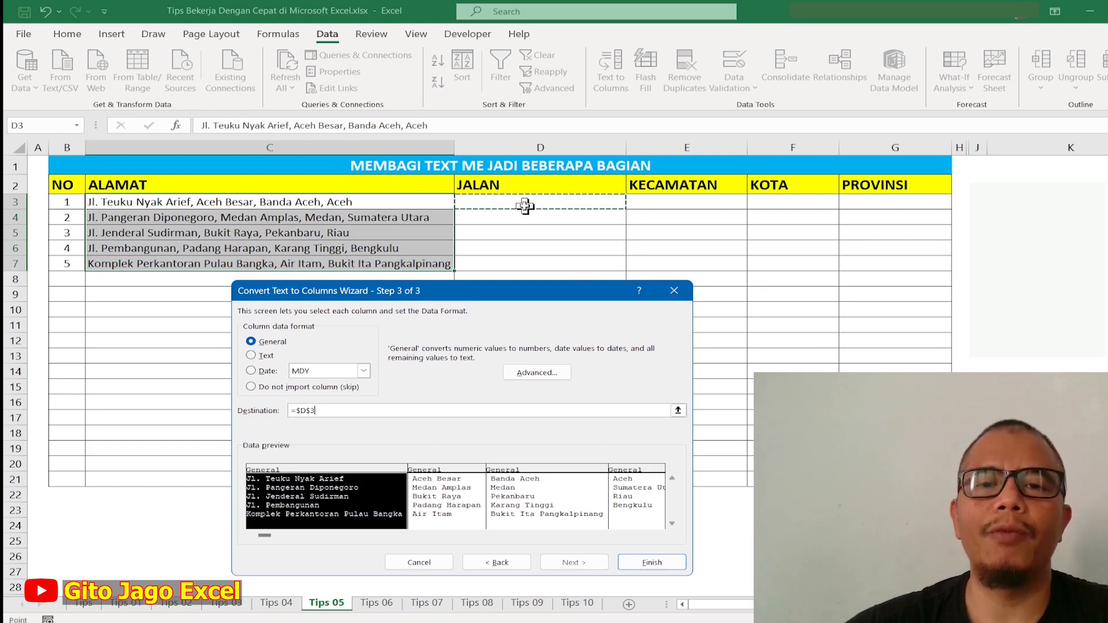
click(645, 562)
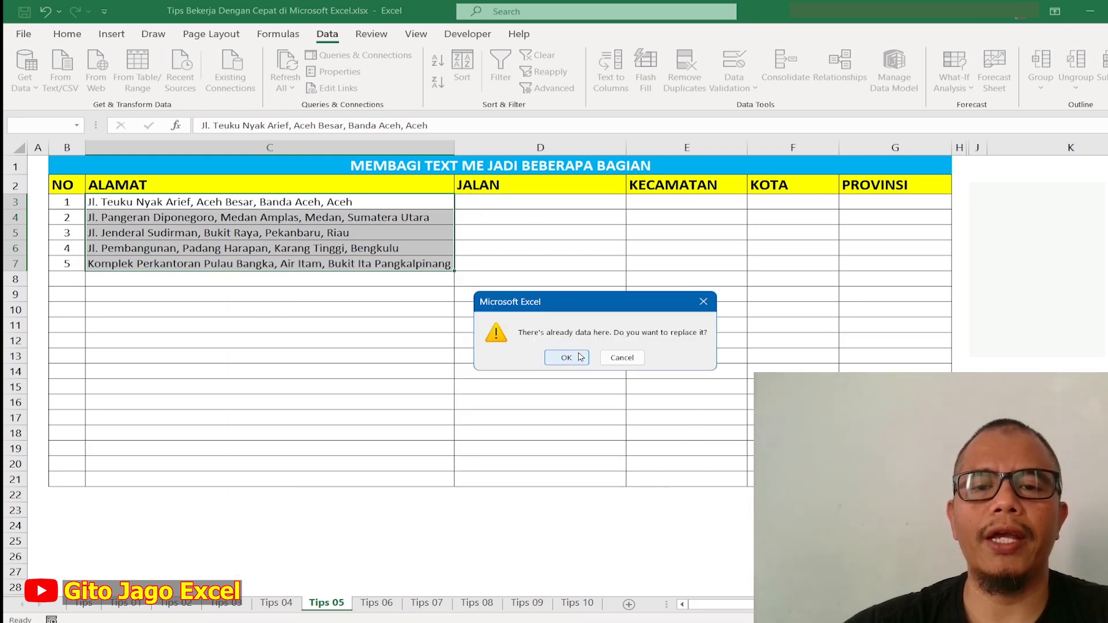
click(578, 354)
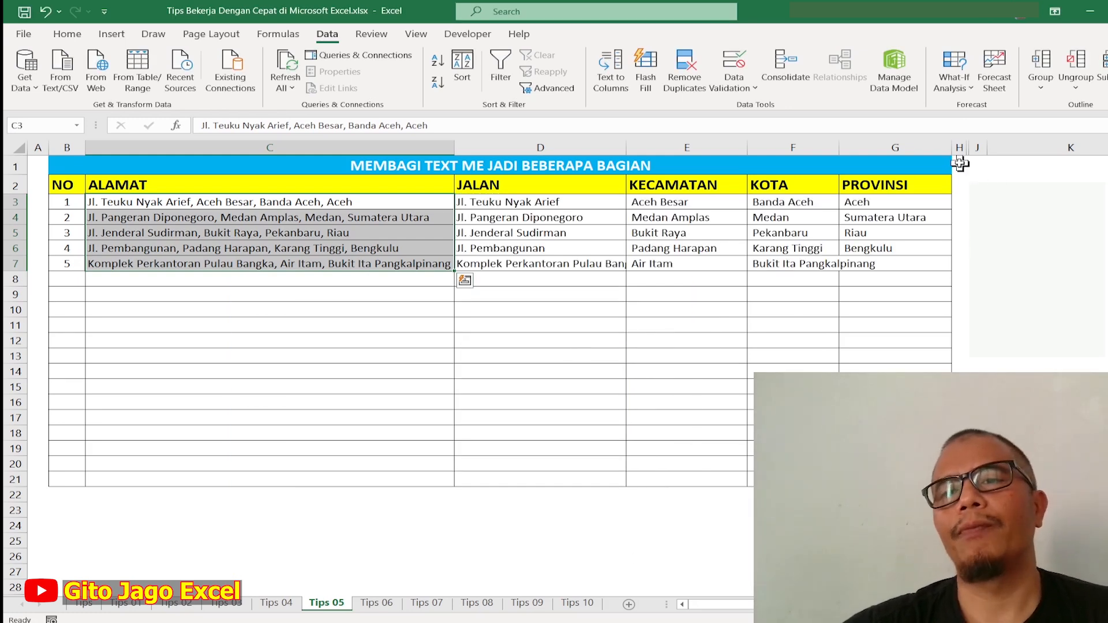
Step: Adjust the split columns' widths, slightly widening KOTA and PROVINSI and narrowing KECAMATAN
drag(950, 147, 961, 148)
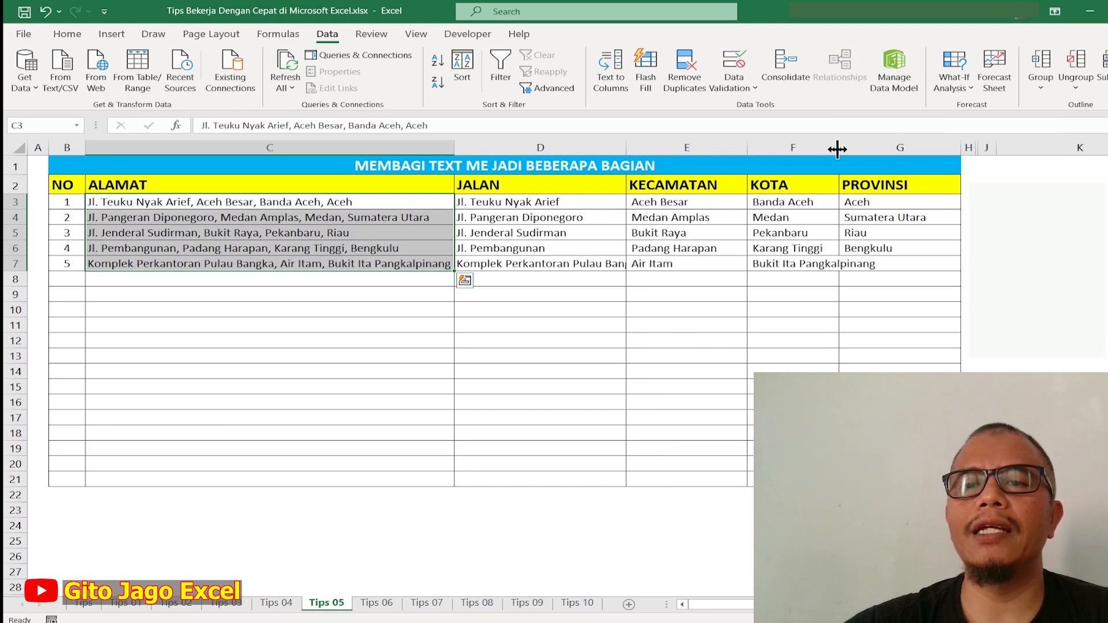
drag(747, 149, 731, 163)
click(279, 295)
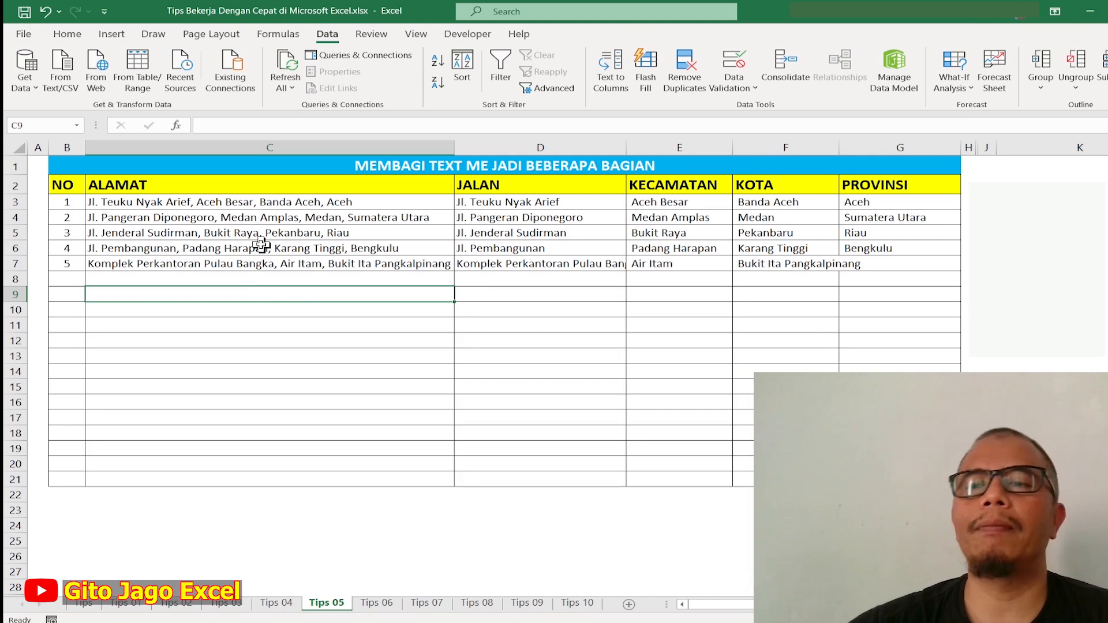
Step: Set the font color of the notes in K3:K11 to Automatic and narrow the ALAMAT column
drag(1050, 202, 1050, 325)
click(68, 33)
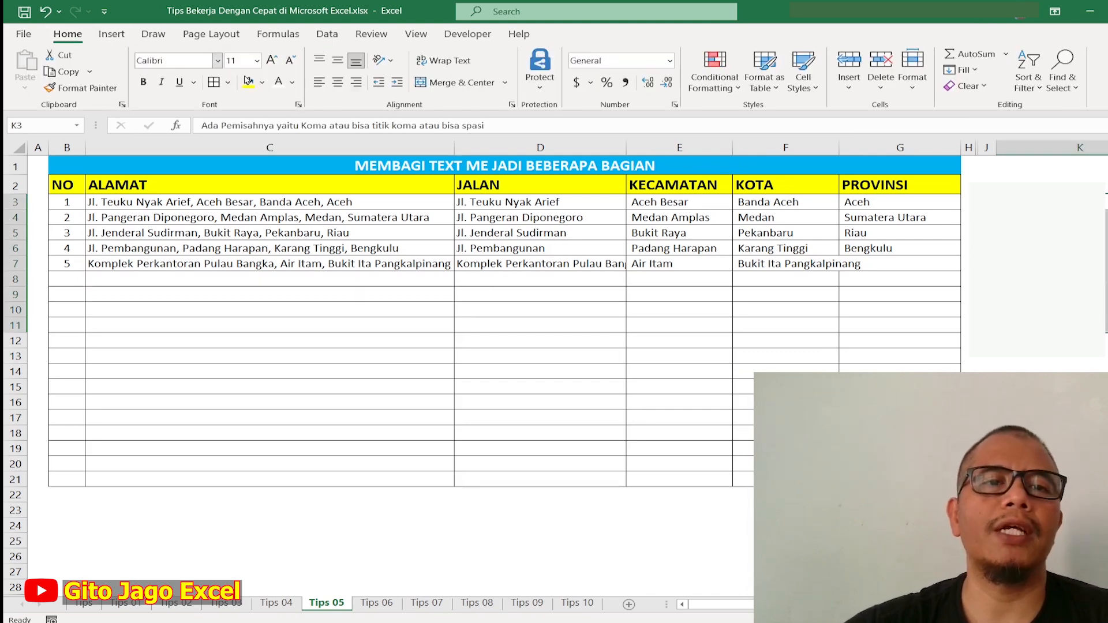
click(292, 82)
click(285, 101)
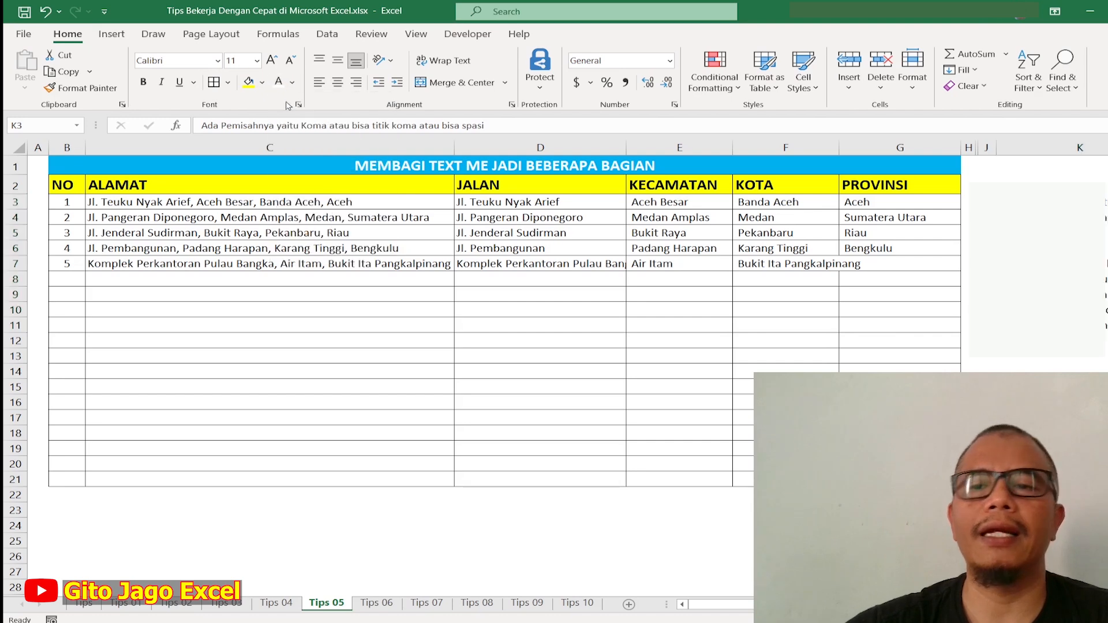
scroll(362, 141, right, 5)
click(594, 433)
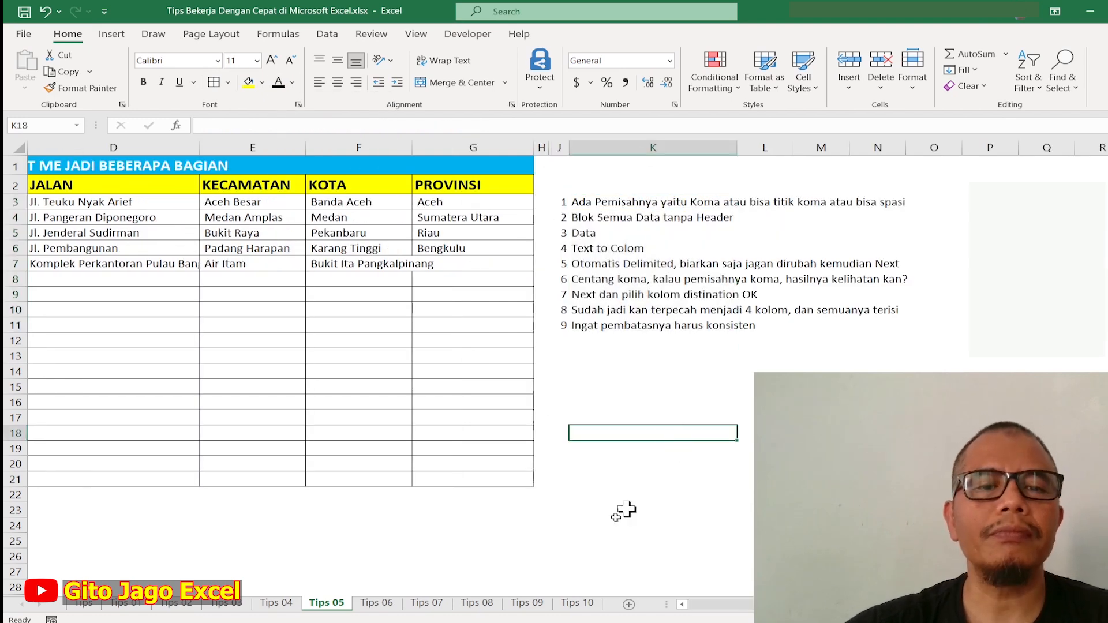
scroll(663, 490, left, 3)
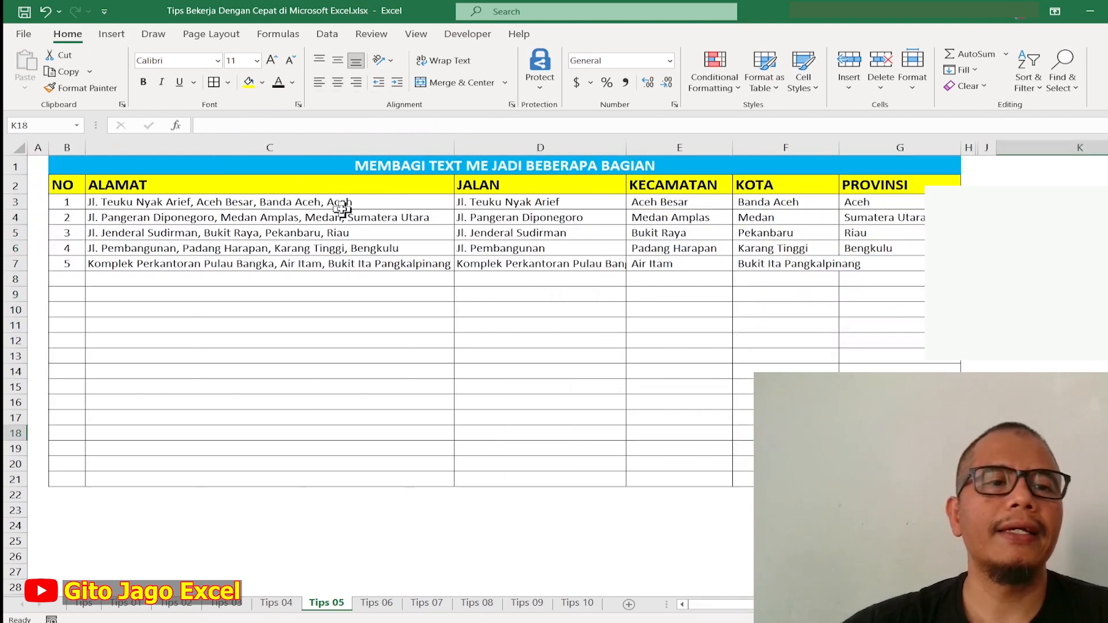
drag(454, 148, 396, 168)
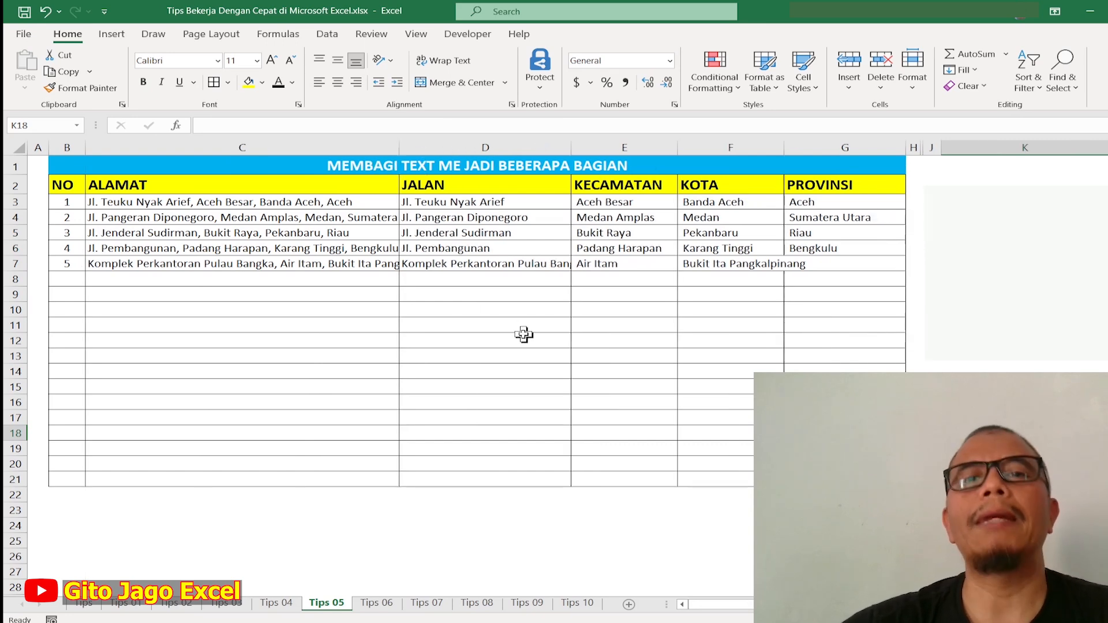
Step: Switch to the Tips 06 sheet and compare the unevenly spaced SEBELUM text with the tidied SESUDAH entries
click(374, 603)
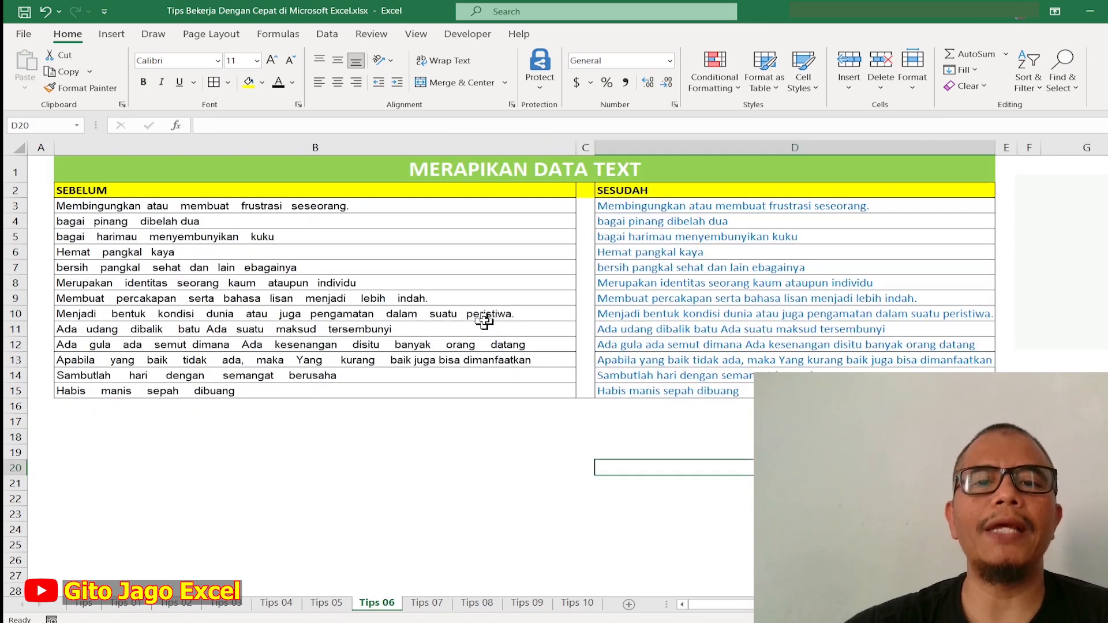
click(460, 258)
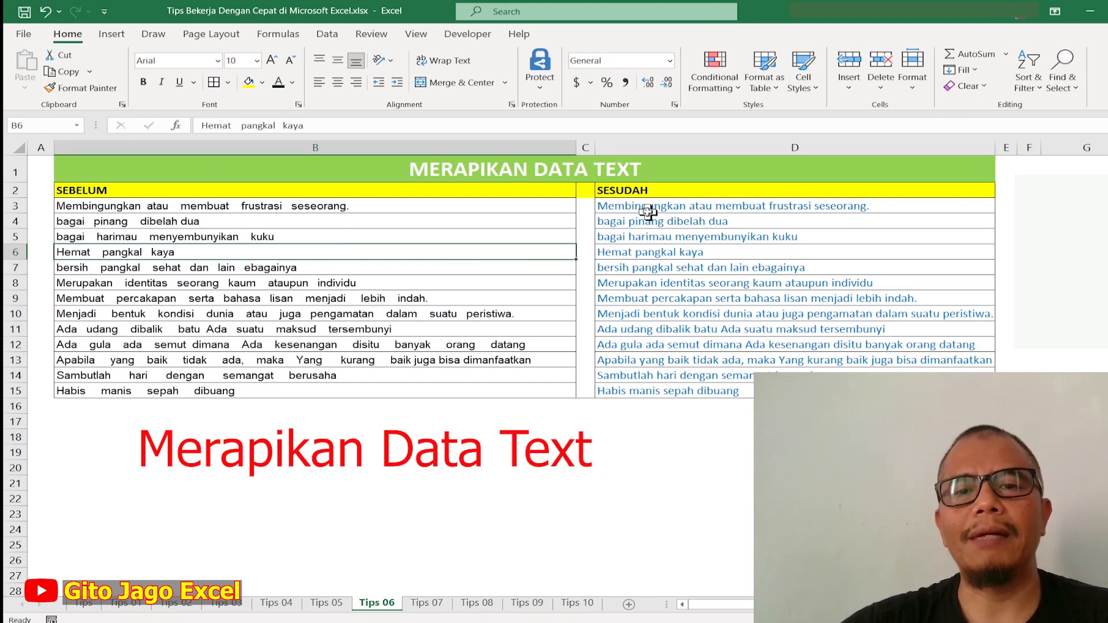
drag(658, 206, 668, 389)
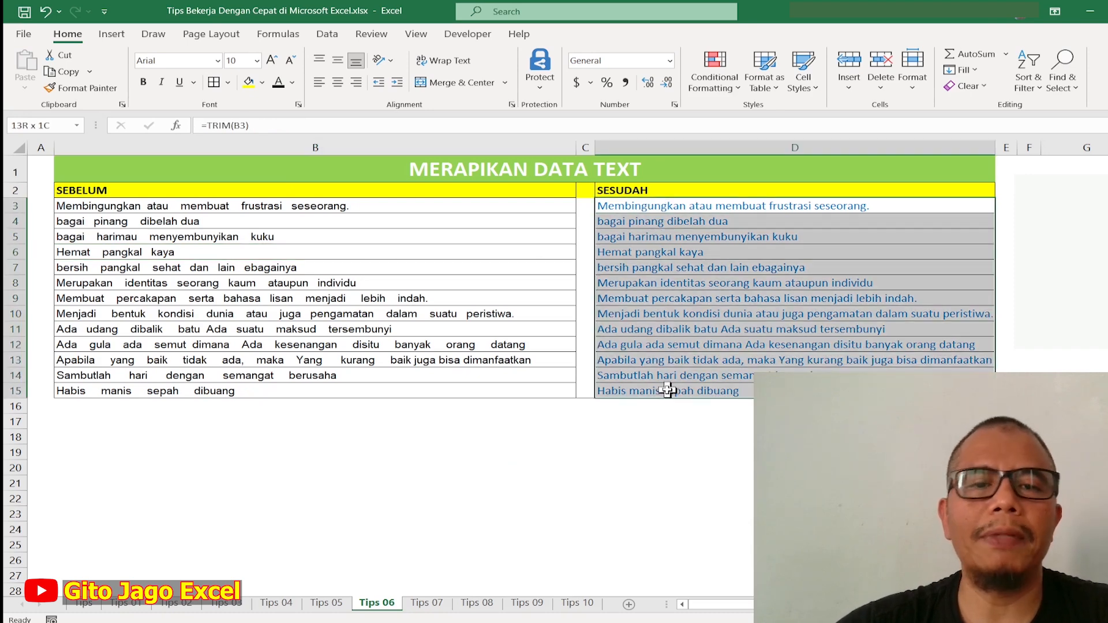
click(175, 209)
click(184, 225)
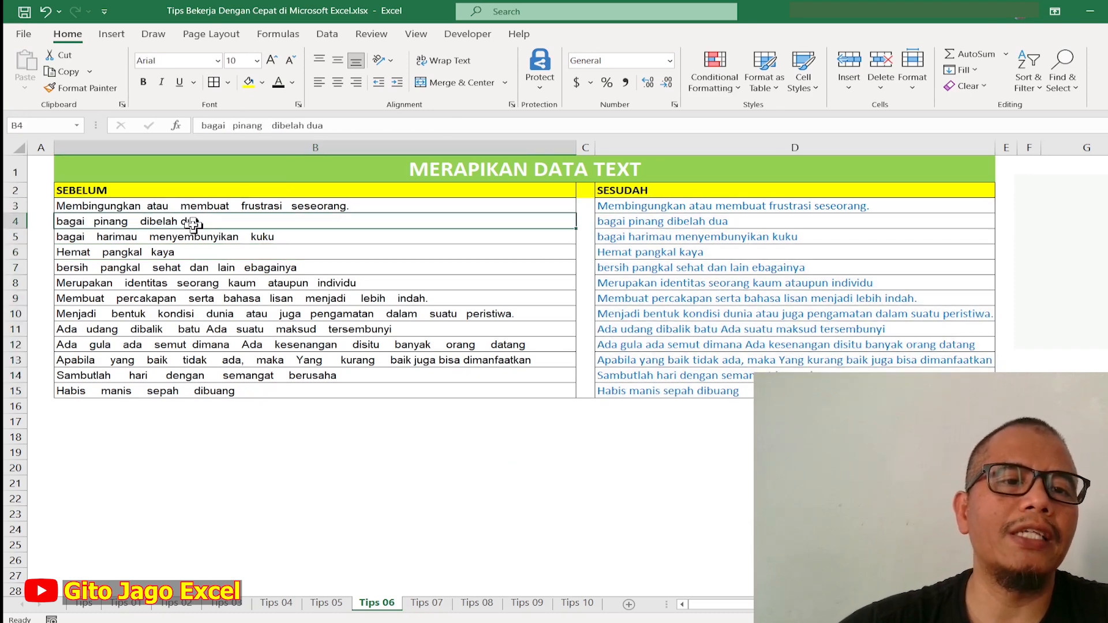
click(194, 251)
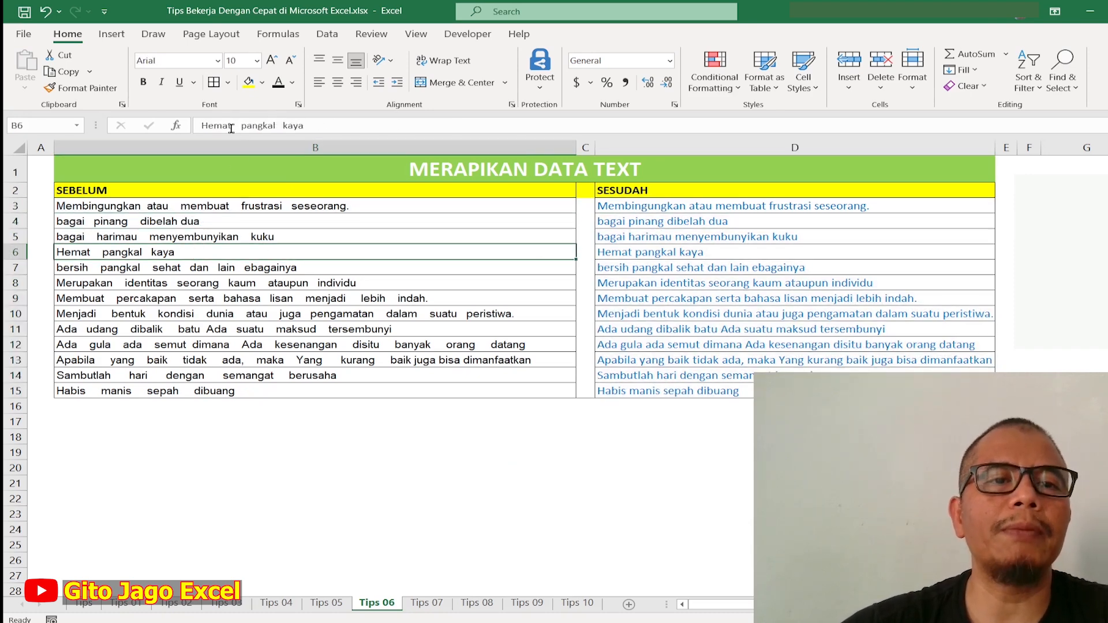
click(245, 345)
Step: Clear the existing TRIM formulas in D3:D15 of the SESUDAH column and select cell D3
drag(639, 207, 650, 391)
key(Delete)
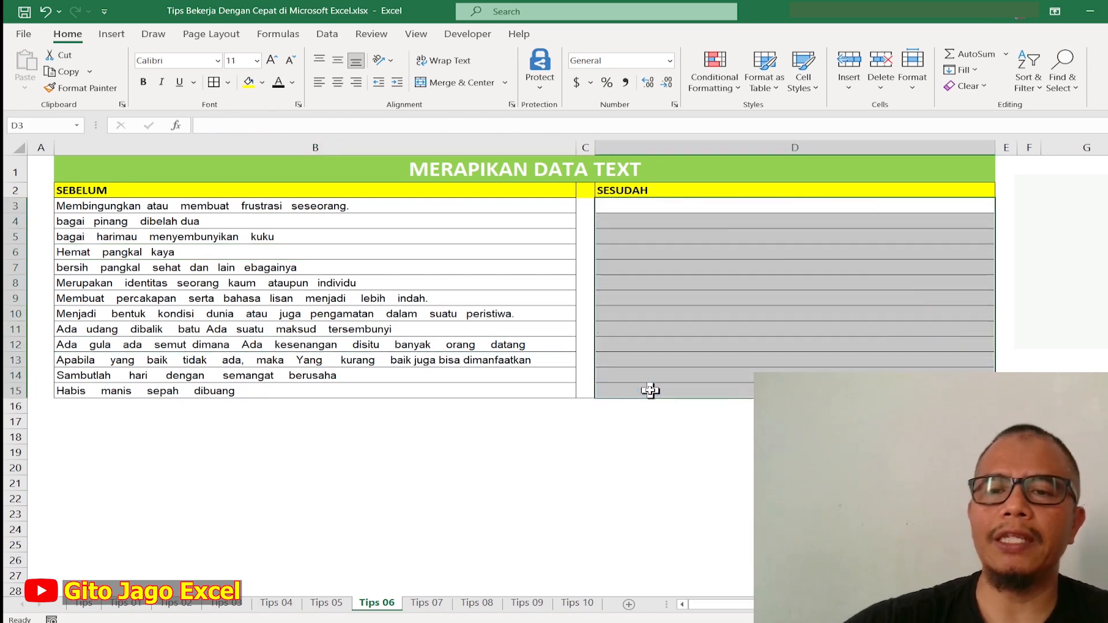
click(764, 279)
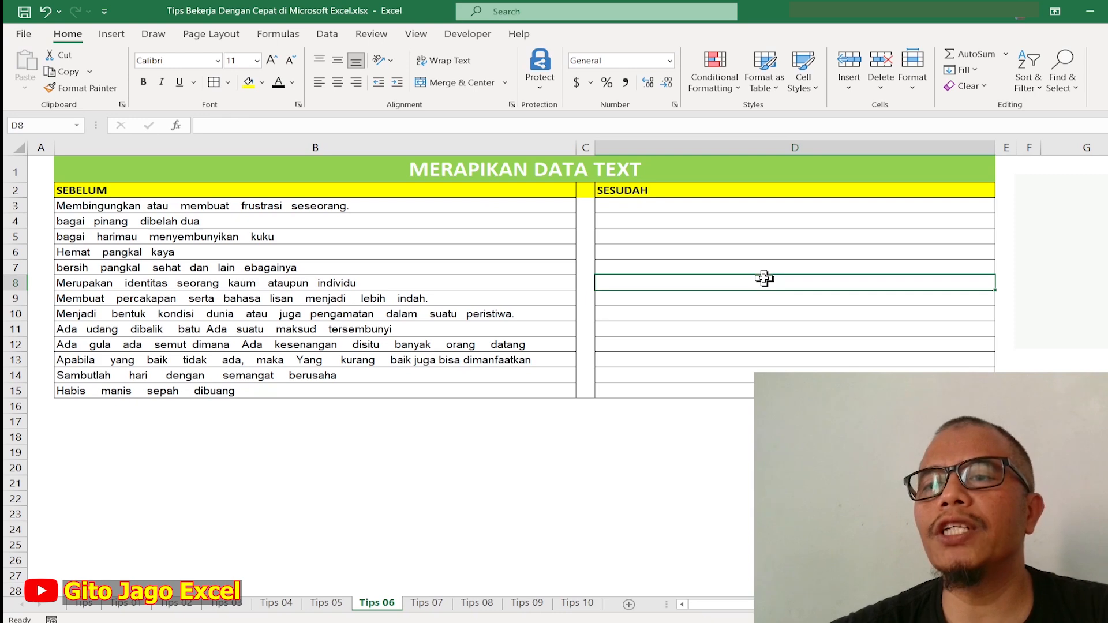
click(656, 208)
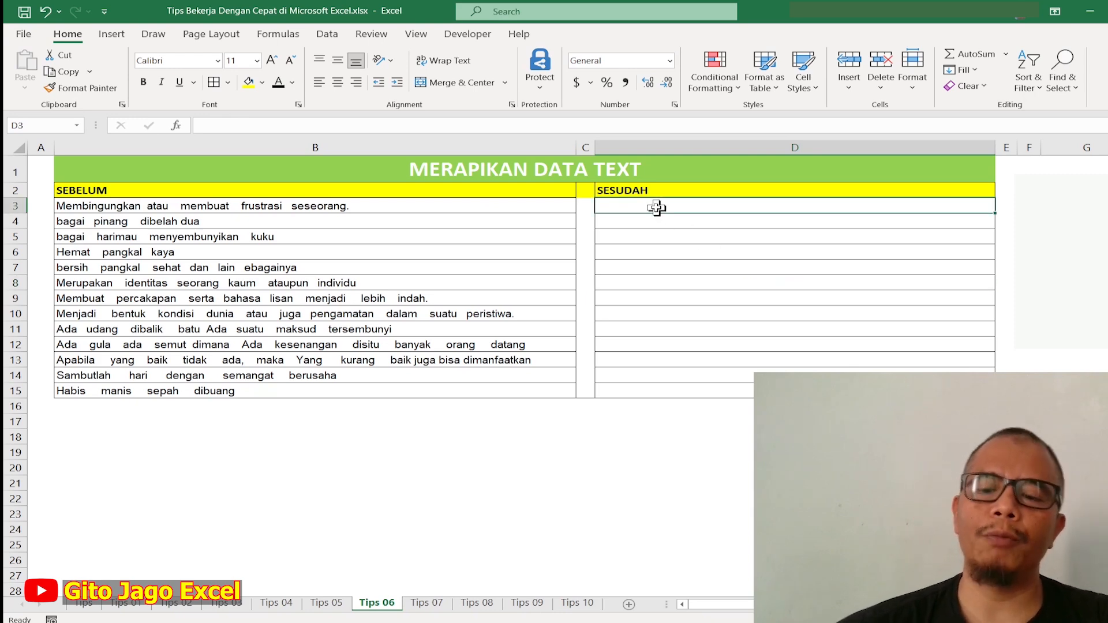
Step: Enter the formula =TRIM(B3) in cell D3 to tidy the spacing of the first SEBELUM text
text(=TRIM()
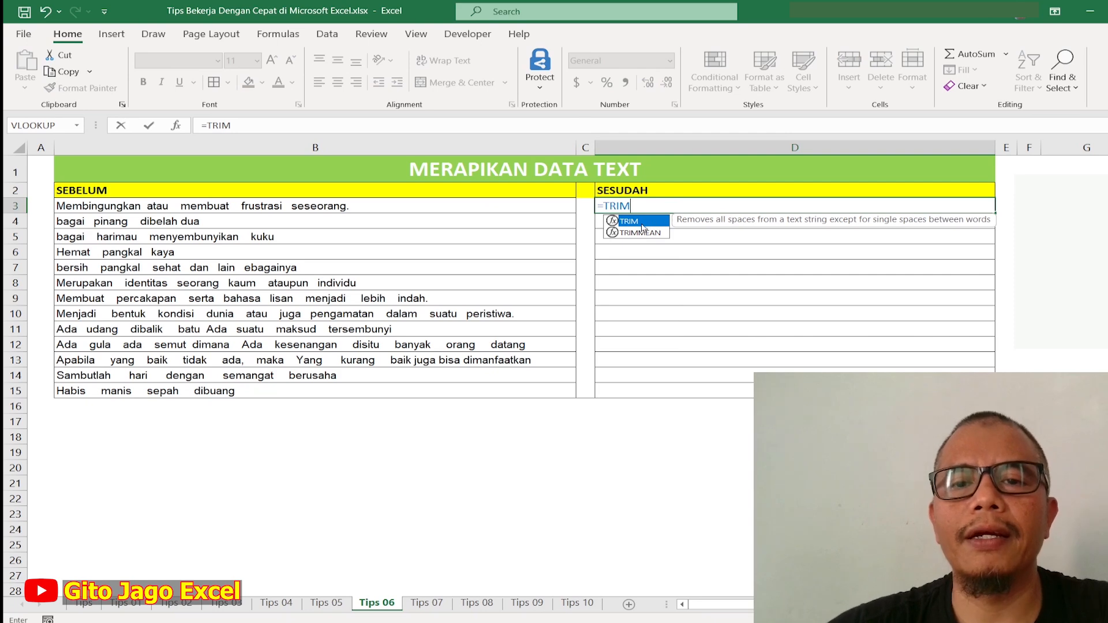
double_click(643, 222)
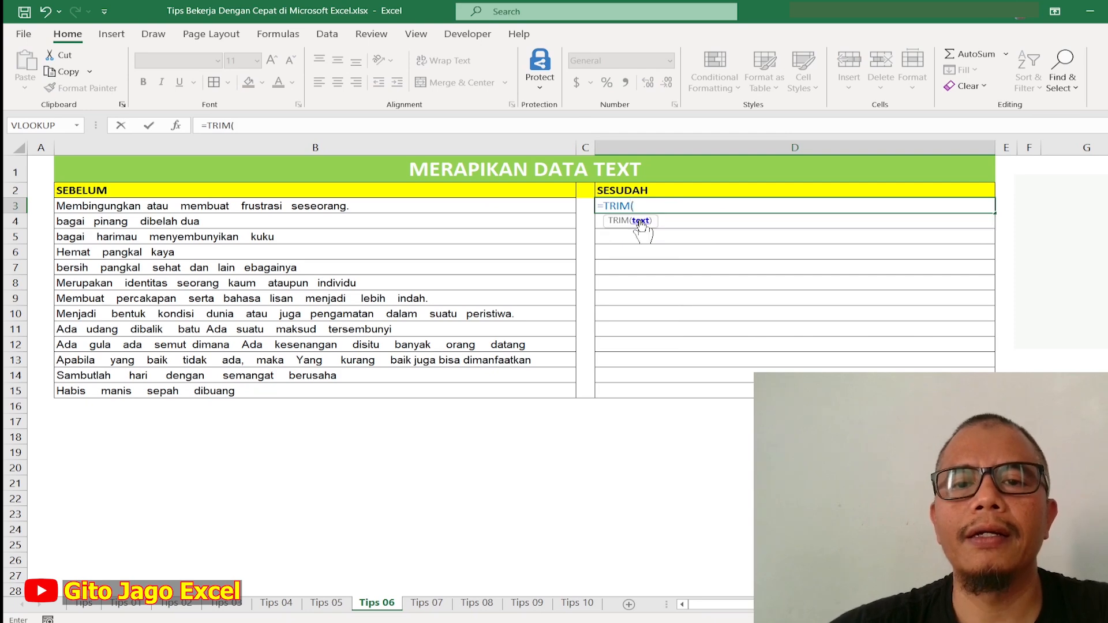
click(391, 209)
text())
key(Return)
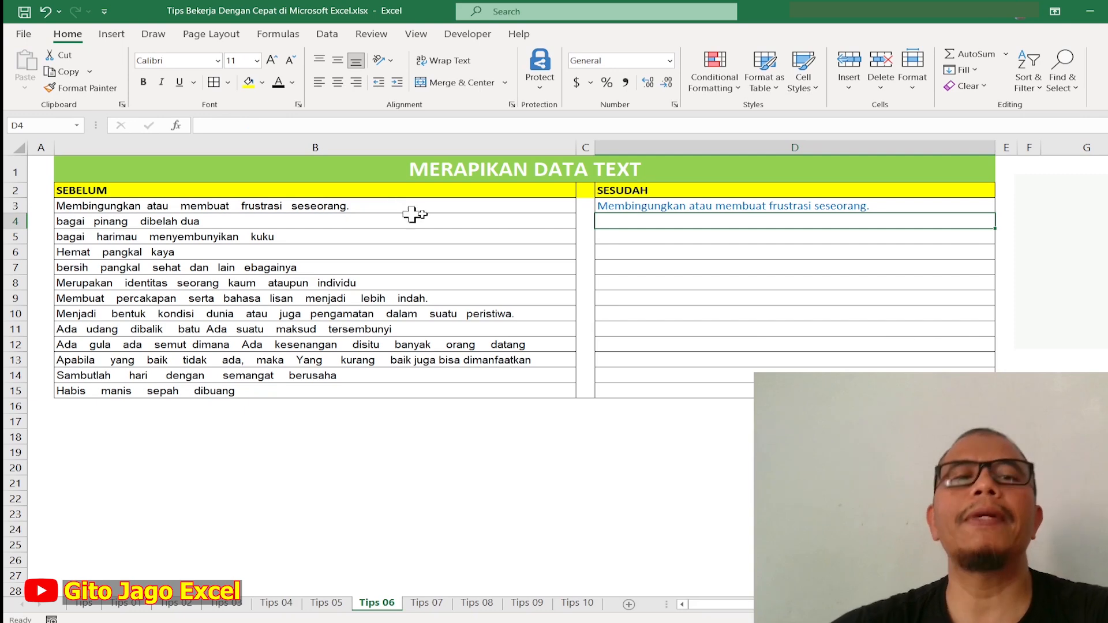
Step: Inspect the extra spaces between the words of the original text in cell B3
click(143, 209)
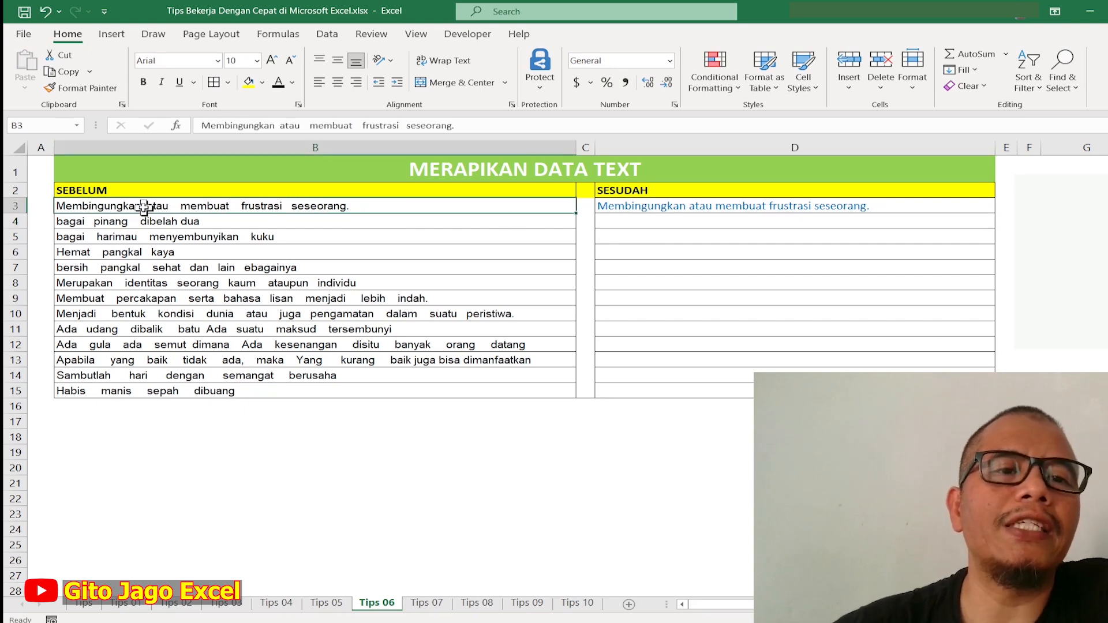
click(275, 126)
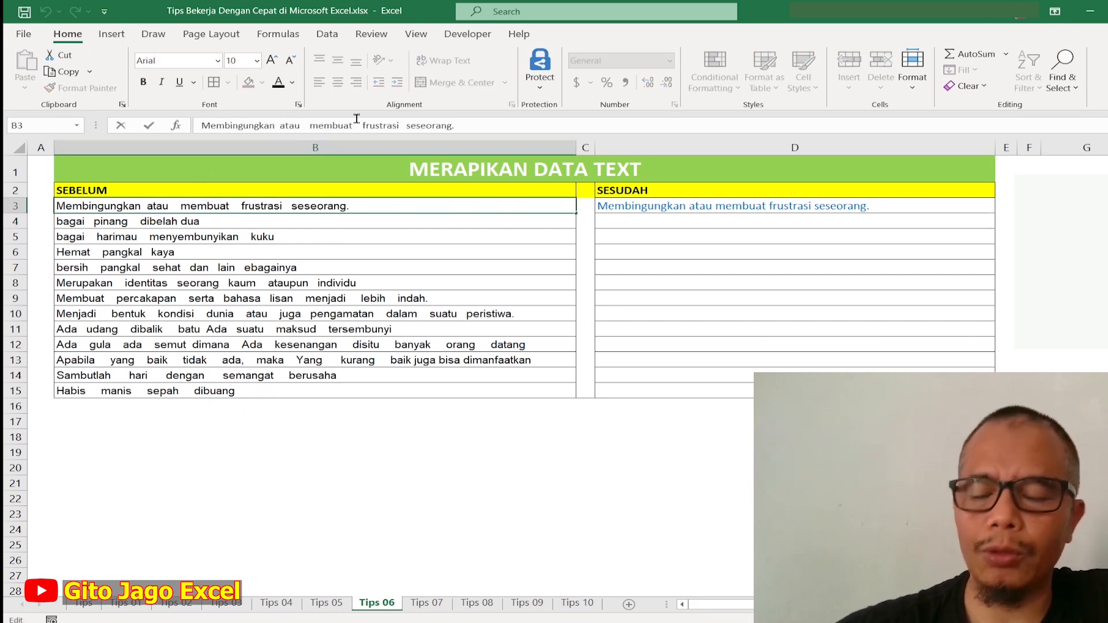
key(Right)
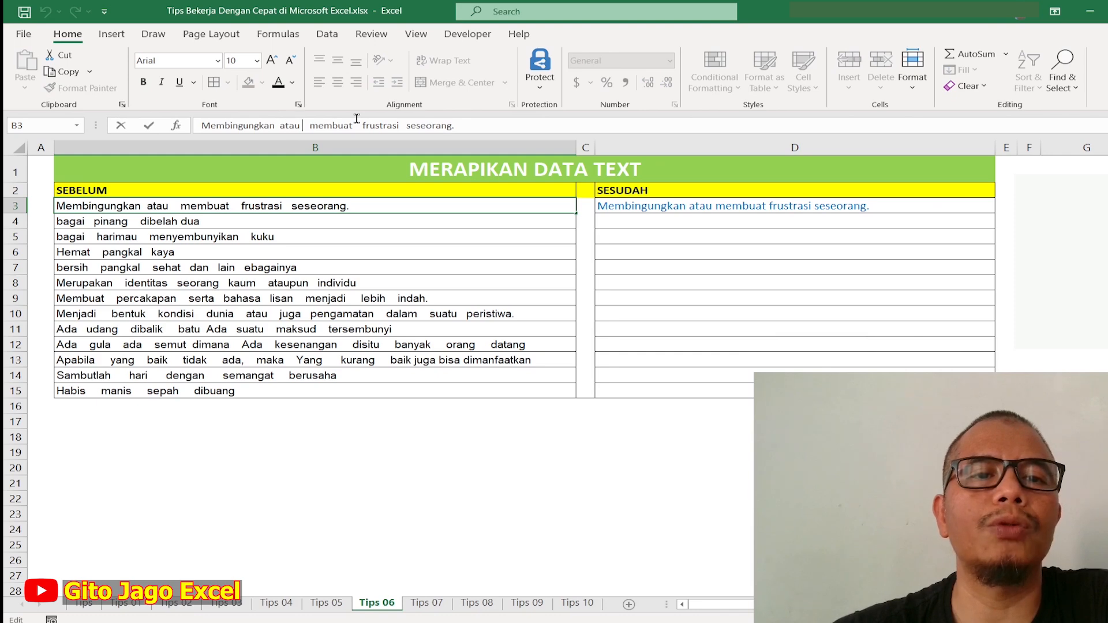
click(741, 283)
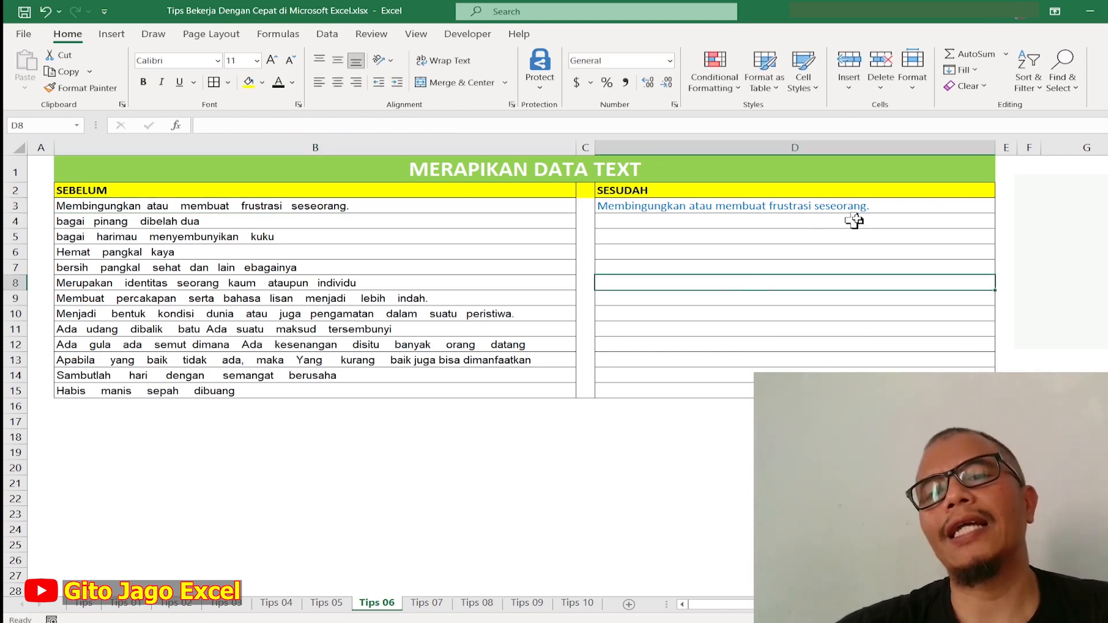
Step: Fill the TRIM formula from D3 down through D15 of the SESUDAH column
click(871, 207)
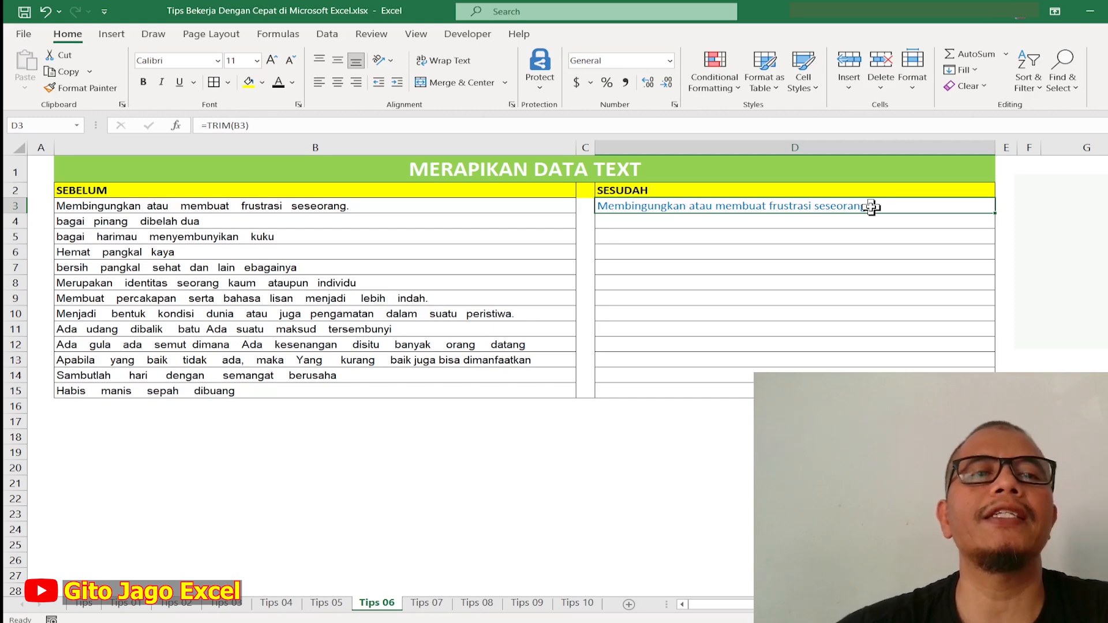
double_click(994, 213)
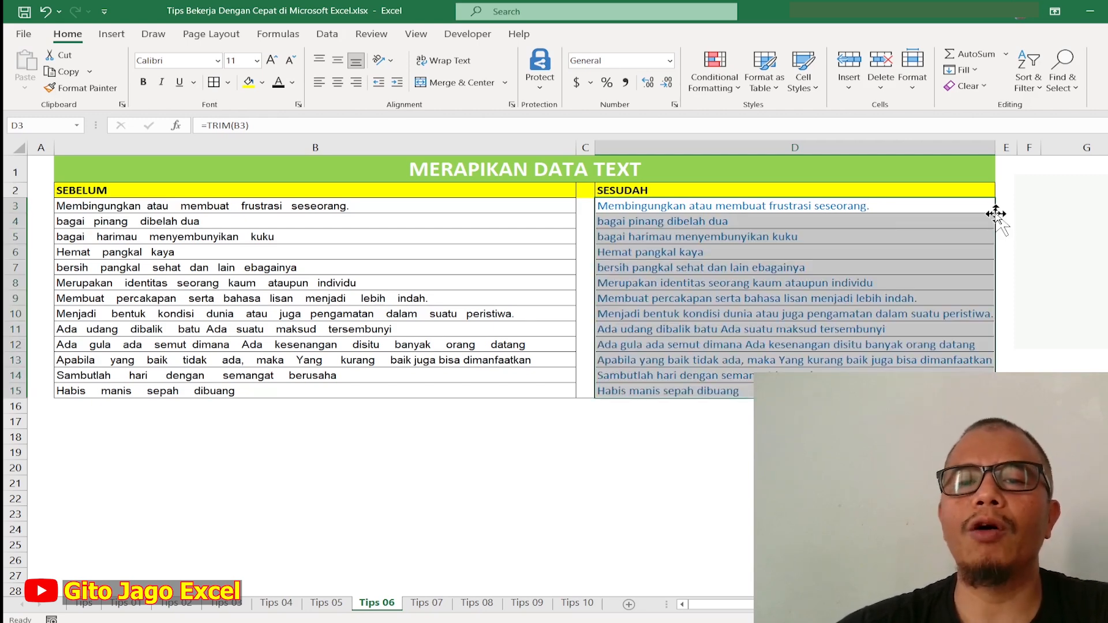
click(716, 493)
click(766, 315)
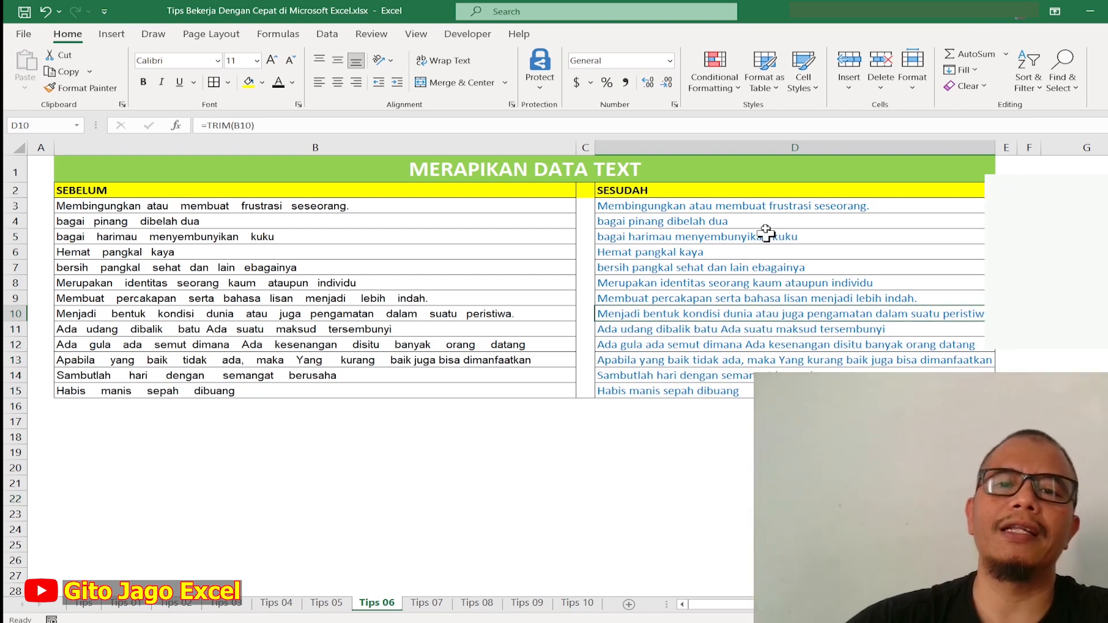
Step: Narrow the SEBELUM column B slightly to fit its longest text
drag(574, 143, 574, 143)
drag(551, 153, 548, 153)
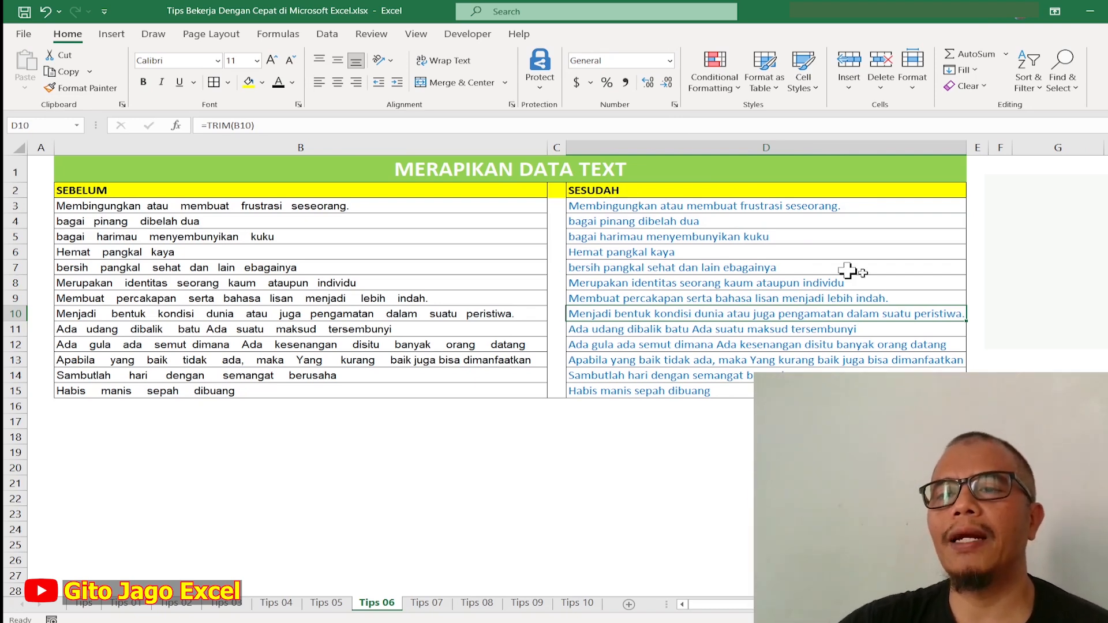
click(1000, 299)
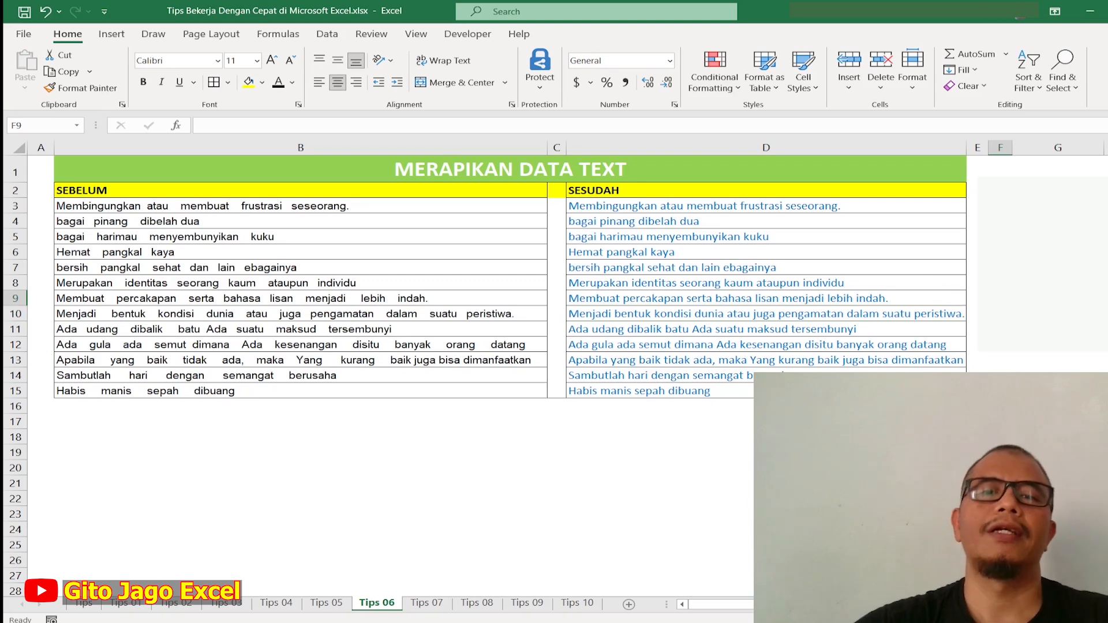
Step: Switch to the Tips 07 sheet and examine how the table and its header row scroll without frozen panes
click(427, 603)
click(556, 316)
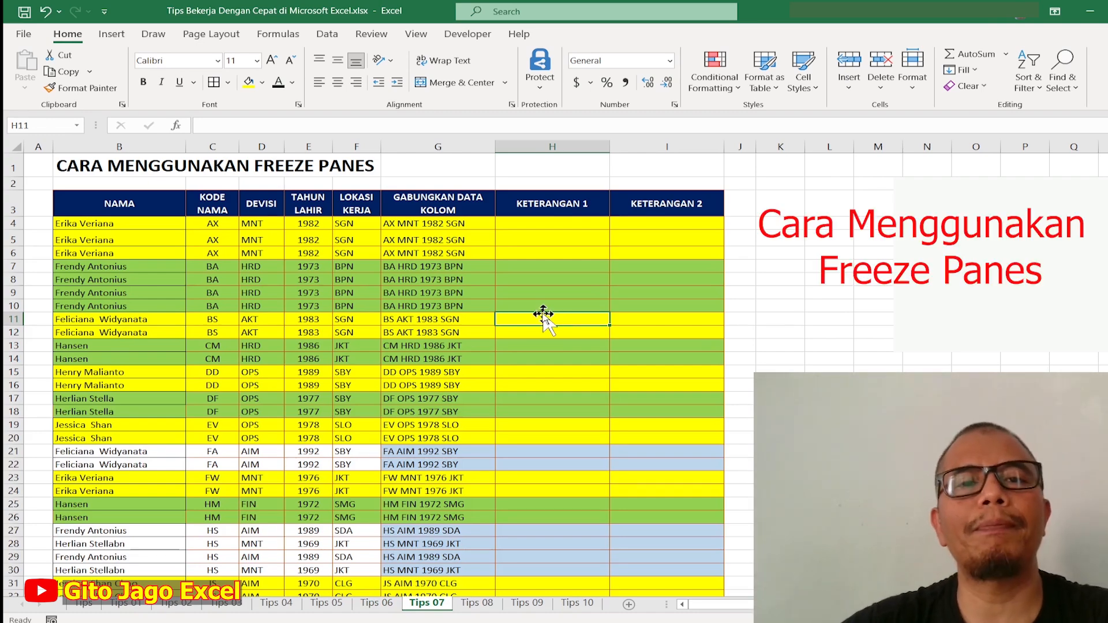
scroll(542, 315, down, 6)
scroll(543, 315, up, 6)
scroll(543, 314, down, 7)
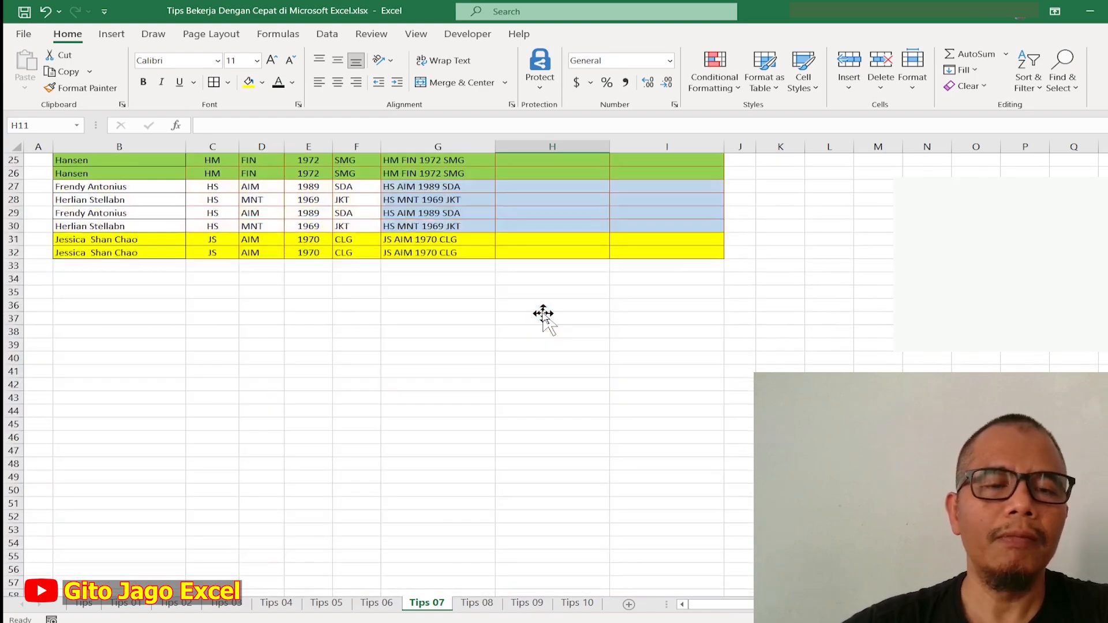
scroll(542, 314, up, 7)
drag(709, 605, 734, 605)
click(742, 344)
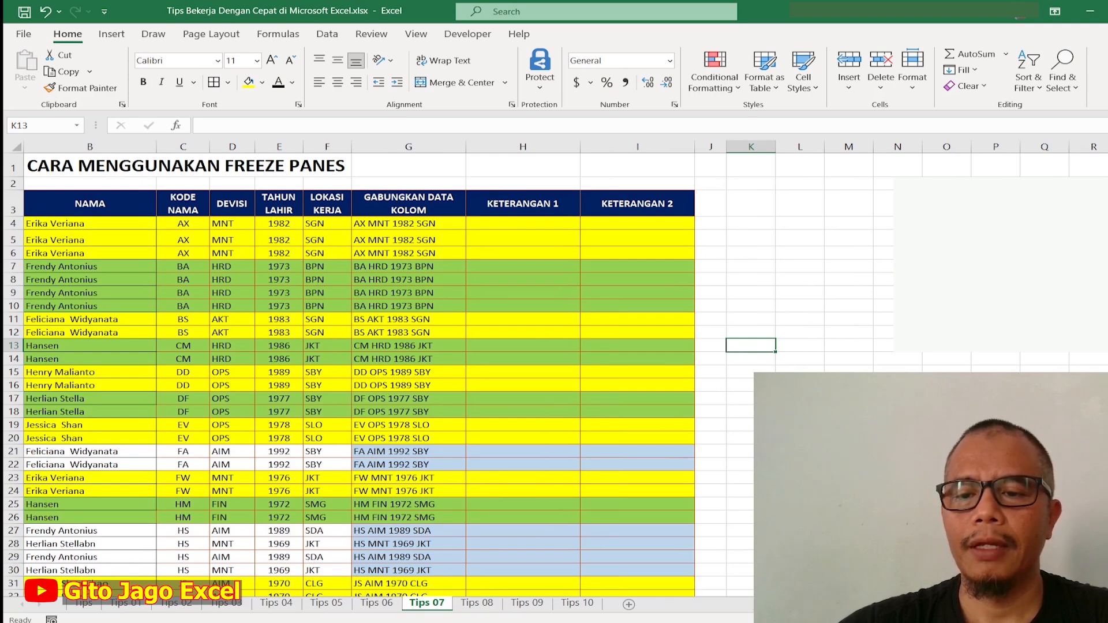
drag(779, 604, 759, 604)
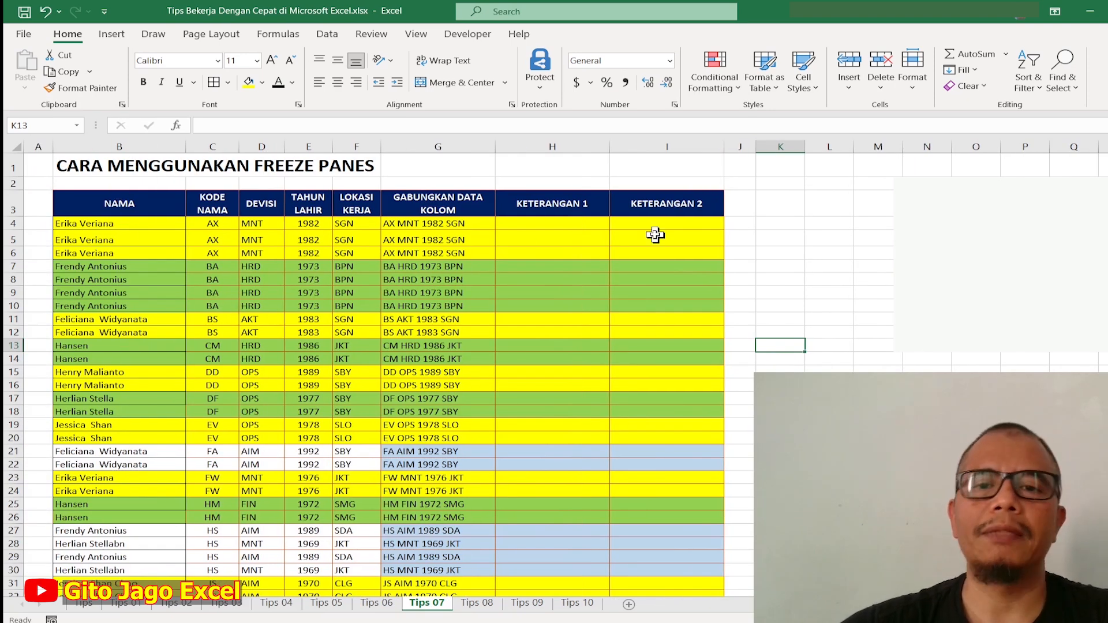
scroll(297, 239, down, 8)
scroll(297, 240, up, 6)
scroll(296, 240, up, 2)
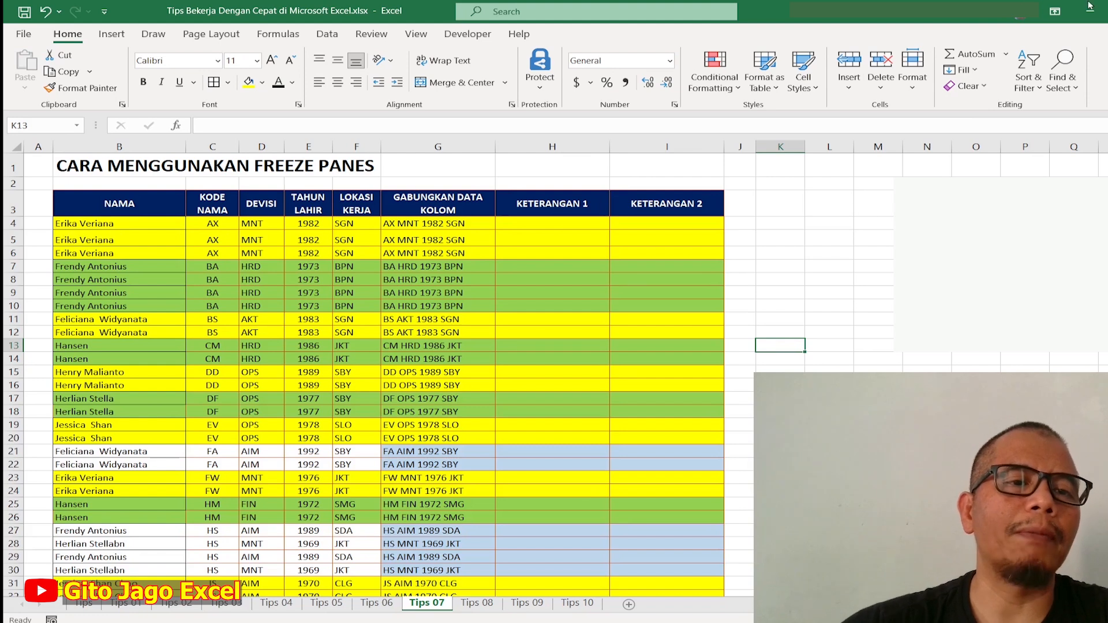
Step: Apply Freeze Panes at cell A4 to lock rows 1 to 3, and check the header against the scrolled data
click(36, 222)
click(89, 225)
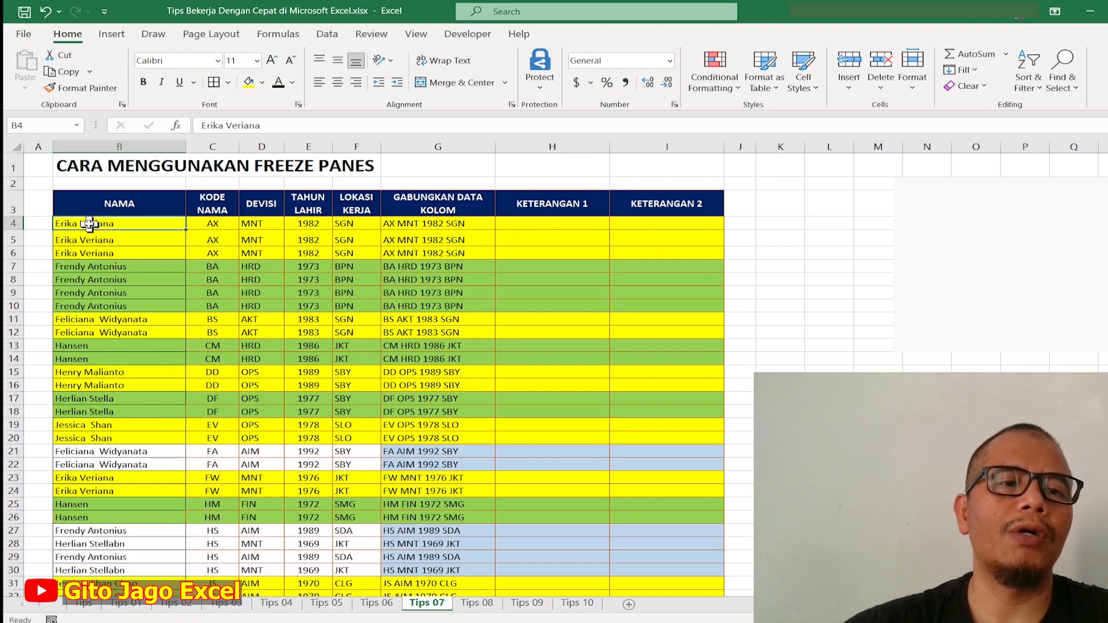
click(34, 225)
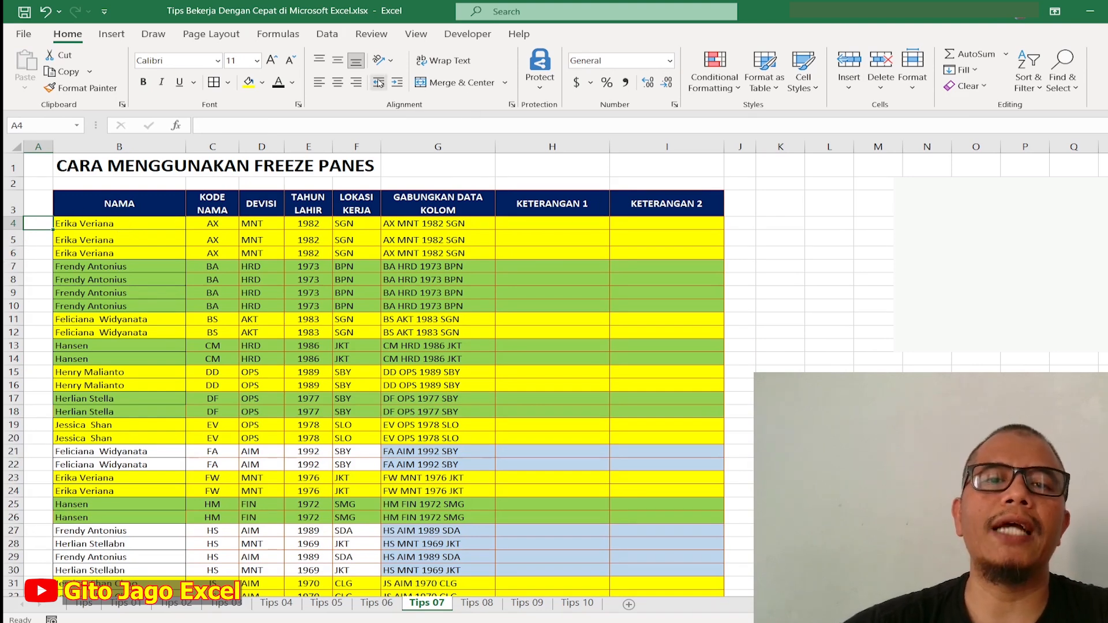
click(417, 35)
click(525, 90)
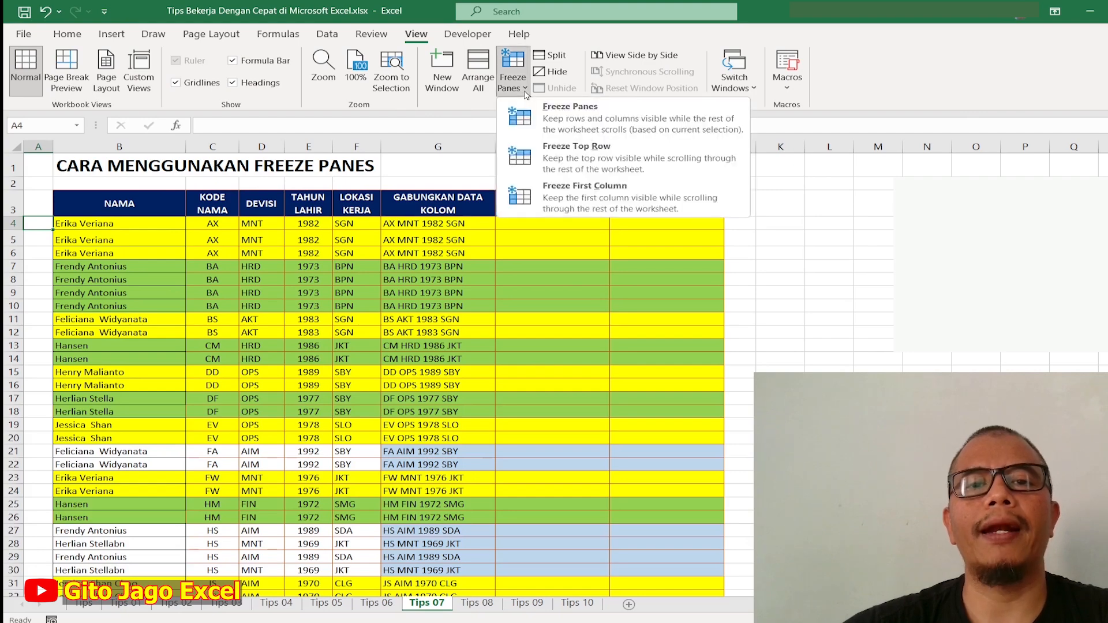
click(588, 121)
scroll(438, 252, down, 17)
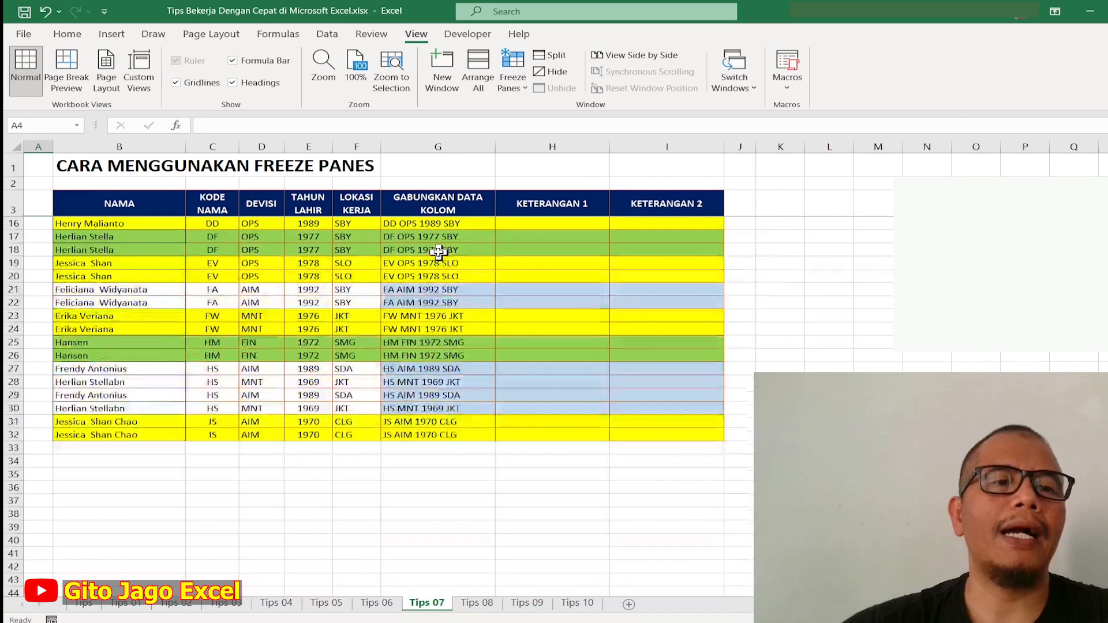
scroll(439, 252, up, 10)
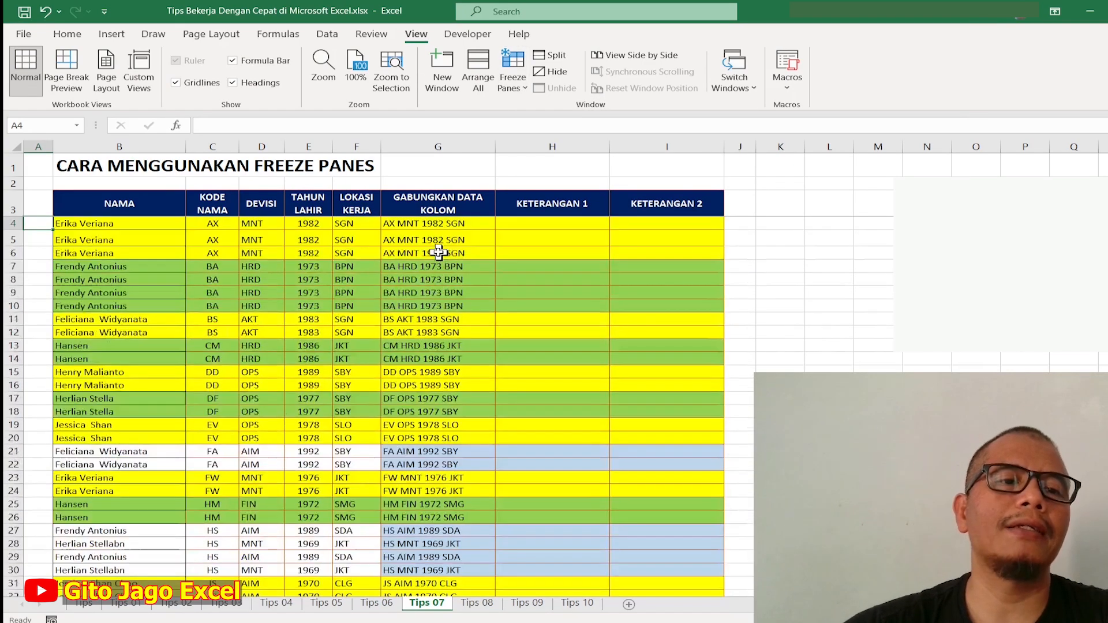
scroll(438, 252, down, 7)
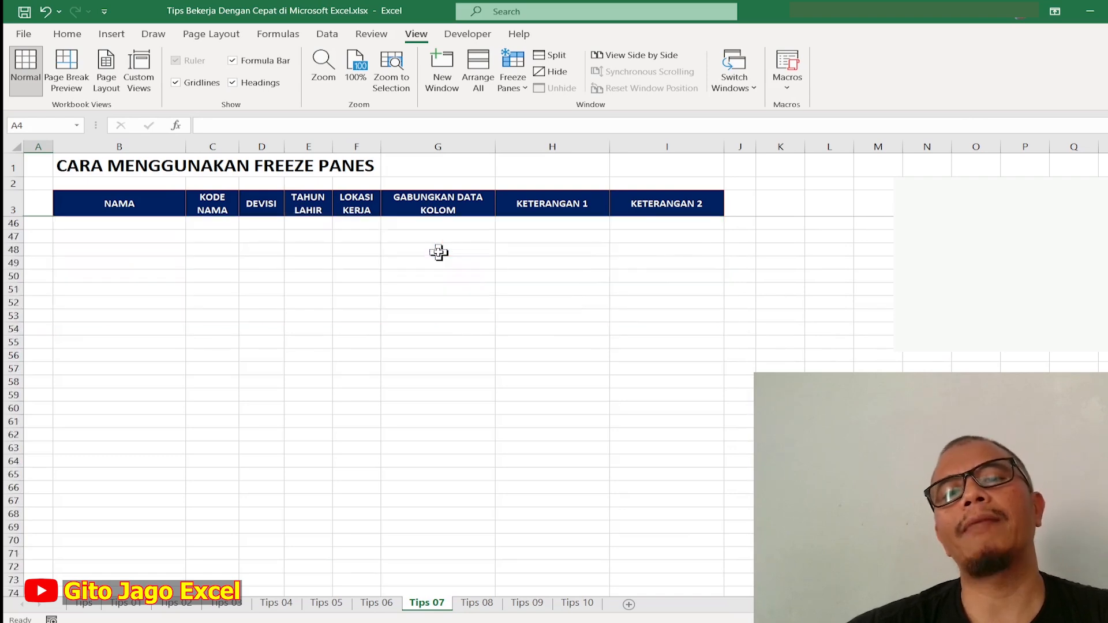
scroll(438, 252, up, 14)
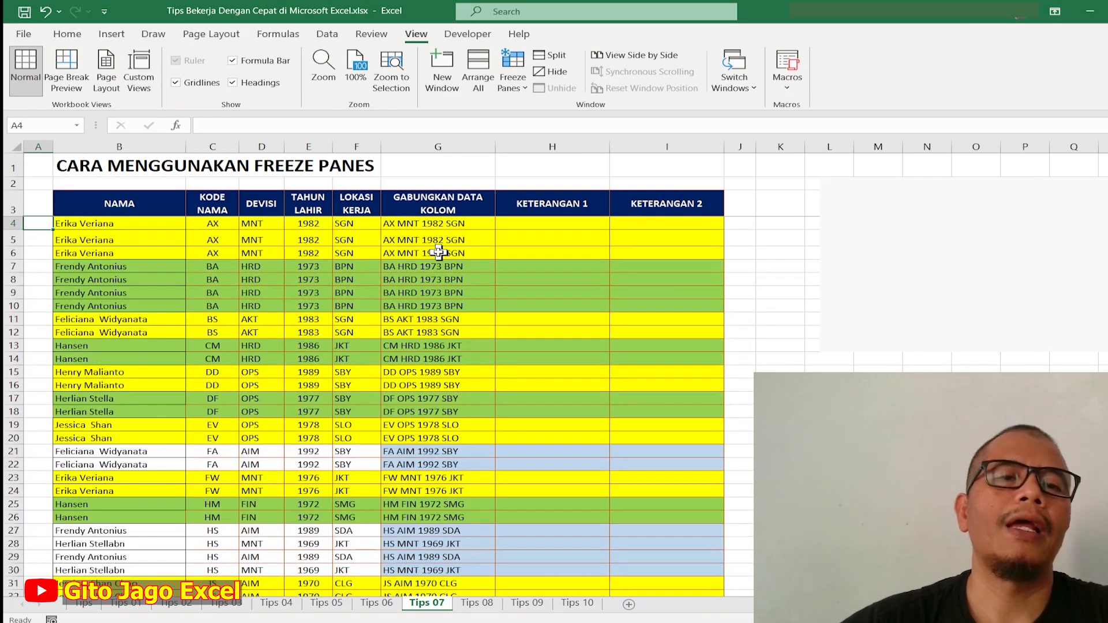
Step: Unfreeze the panes on the Tips 07 sheet and check the table's scrolling
click(522, 89)
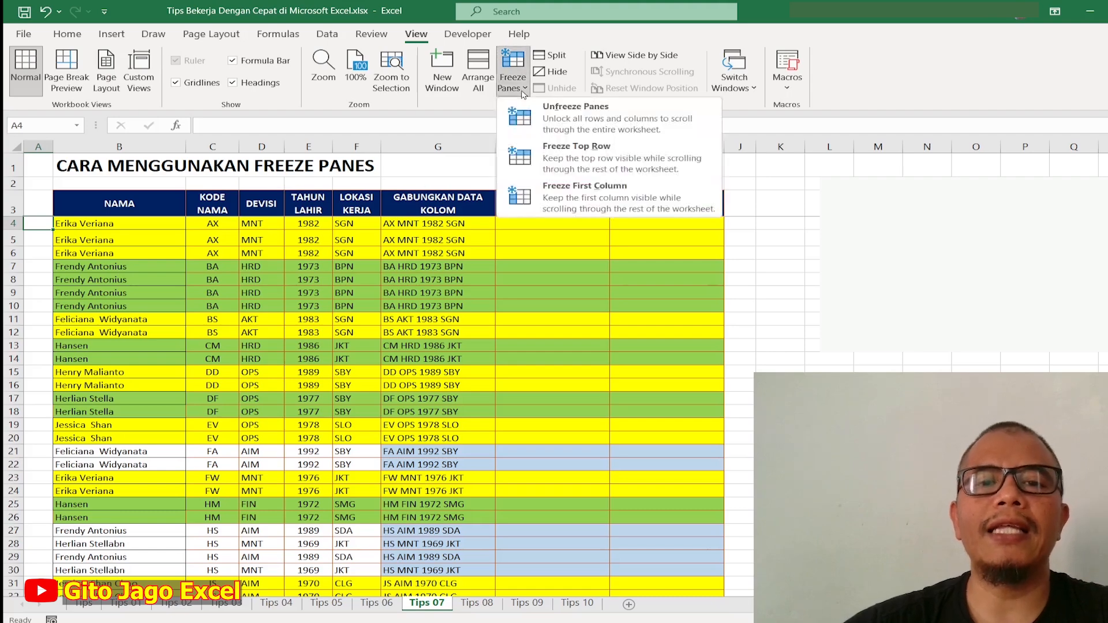
click(568, 129)
scroll(282, 309, down, 10)
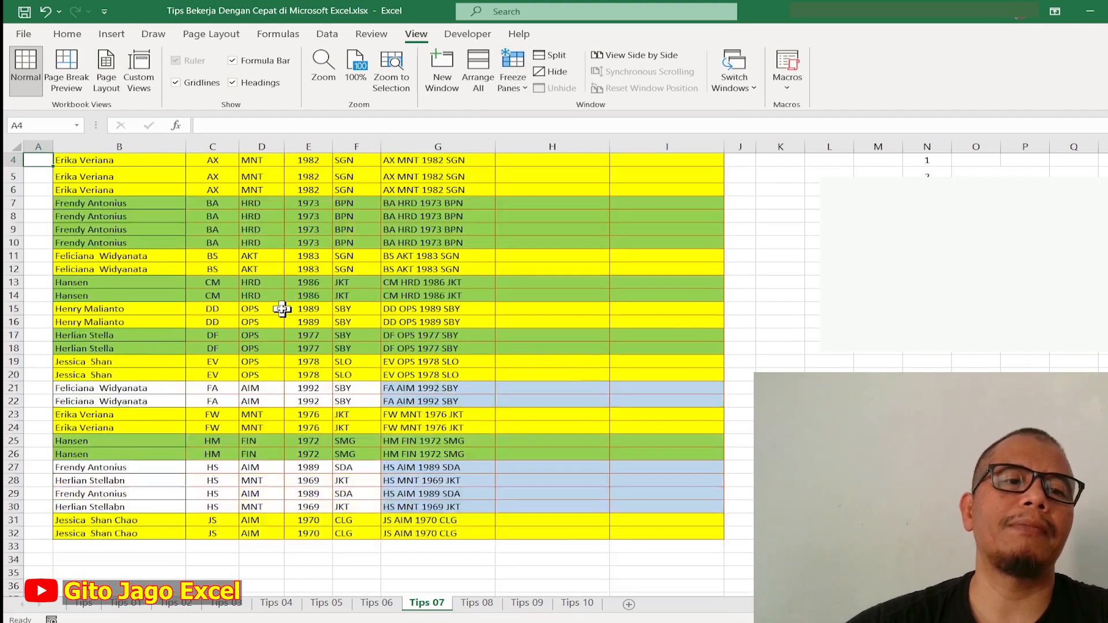
scroll(282, 309, up, 10)
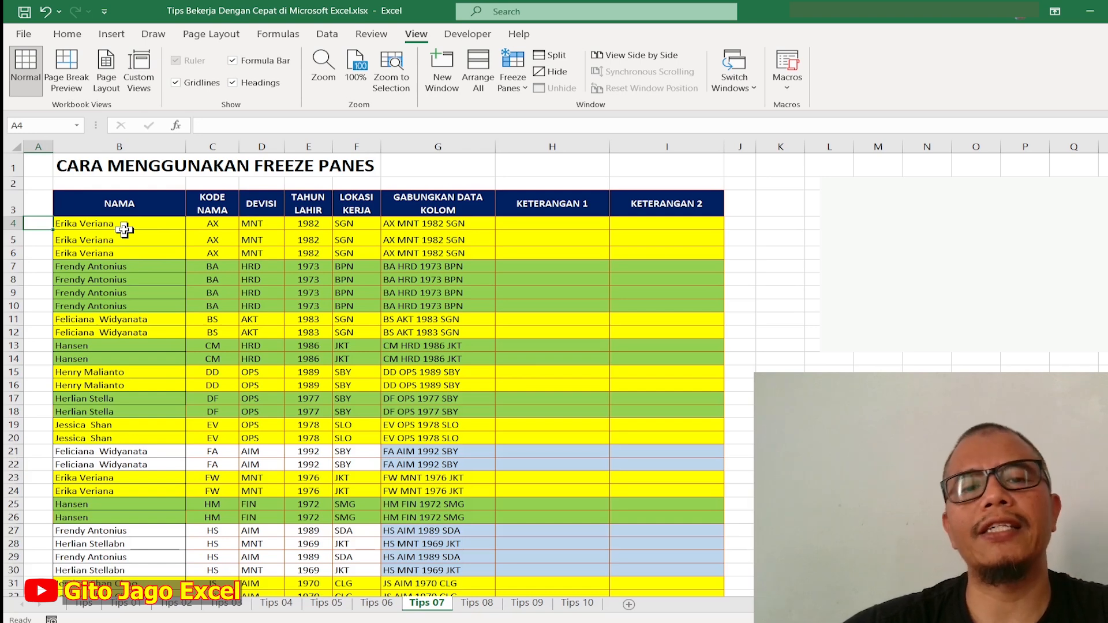
Step: Apply Freeze Panes at cell C4 to lock rows 1 to 3 and columns A to B, and check the scrolling
click(209, 225)
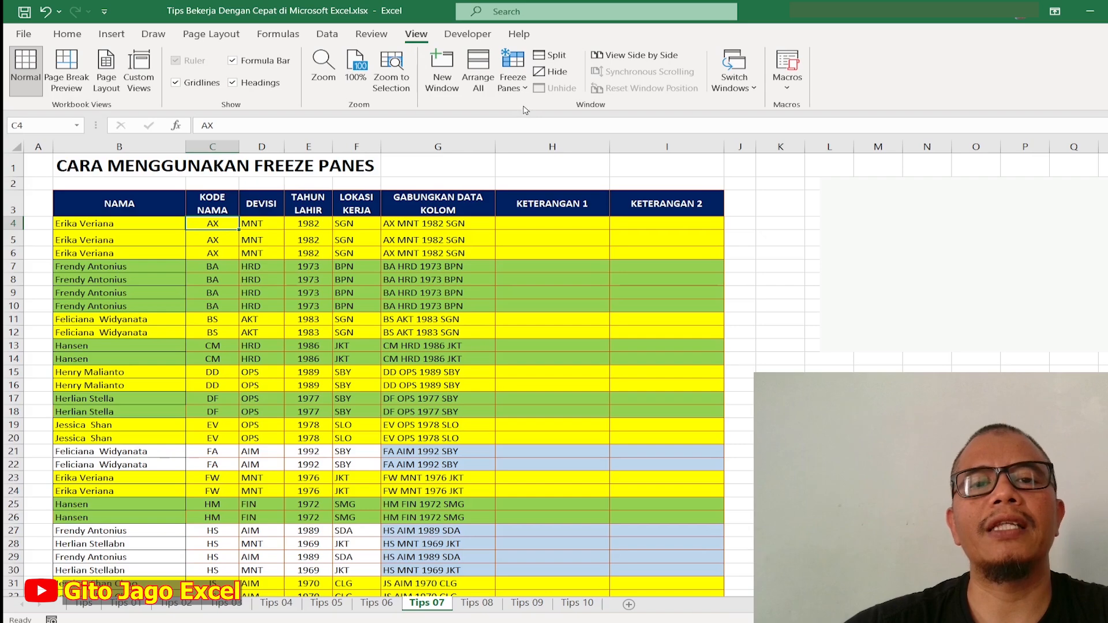
click(526, 88)
click(560, 129)
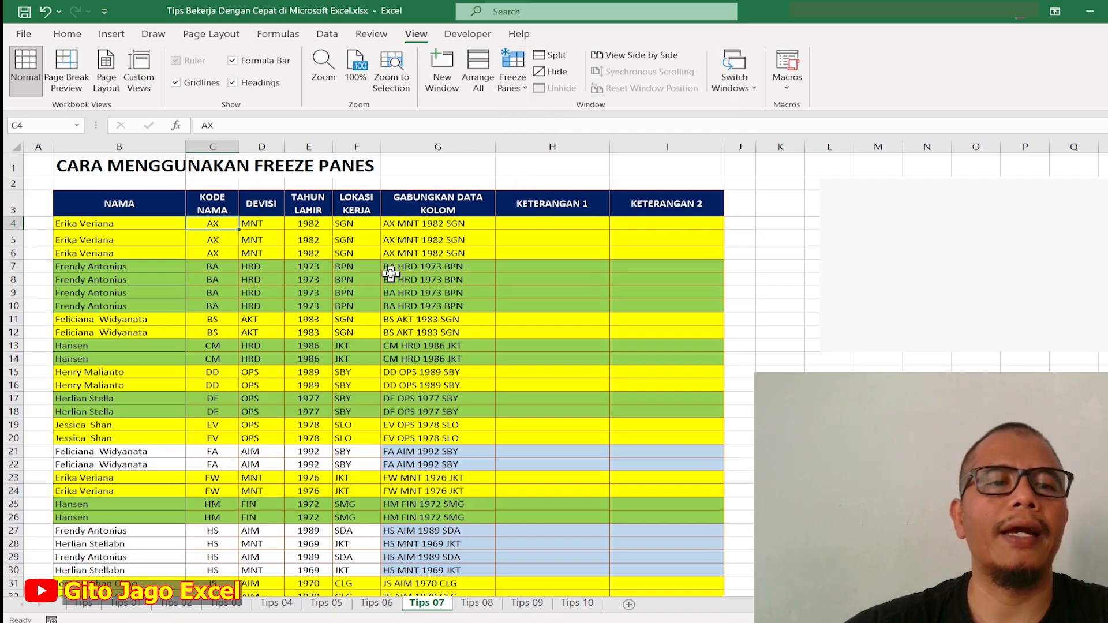
scroll(396, 271, down, 3)
scroll(391, 274, up, 3)
scroll(390, 274, down, 12)
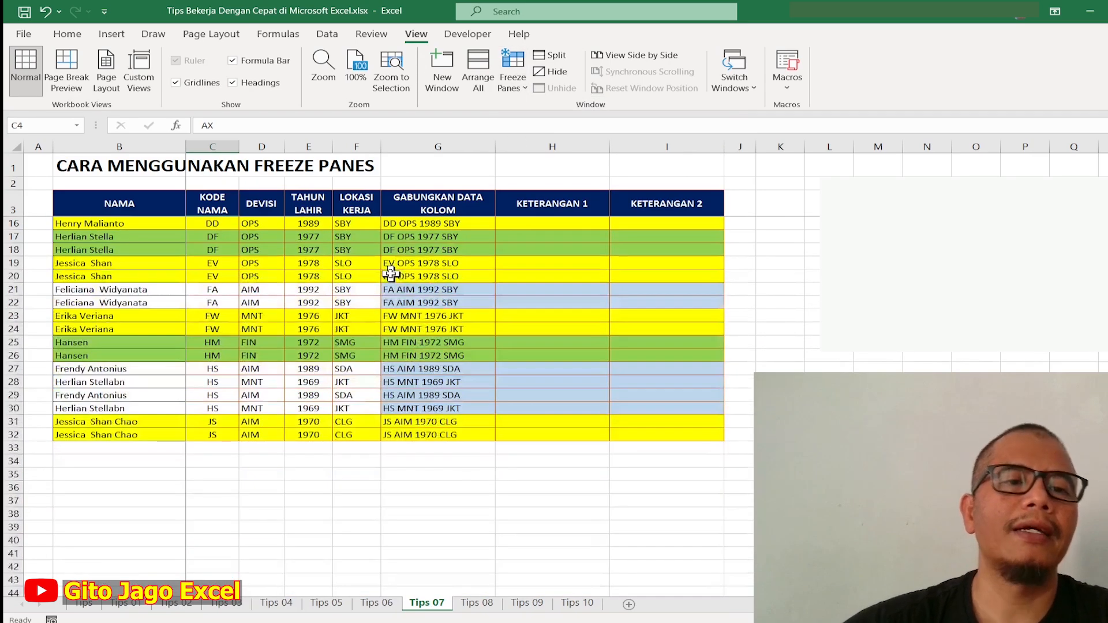
scroll(390, 274, up, 8)
scroll(390, 274, up, 4)
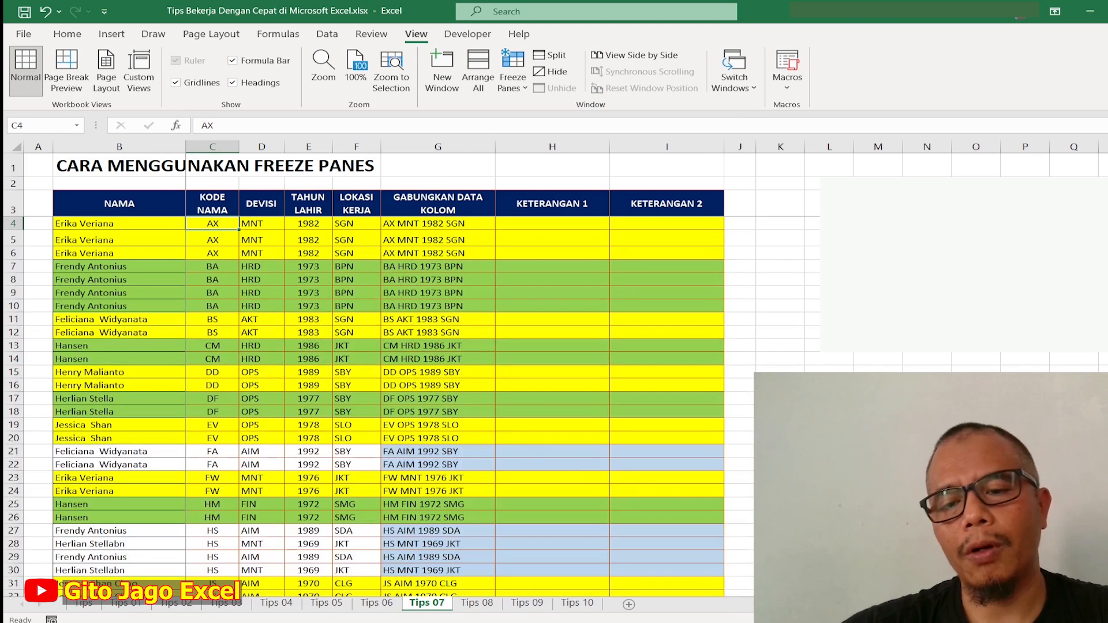
Step: Set the font color of the hidden notes in O4:O8 to black
drag(770, 605, 530, 567)
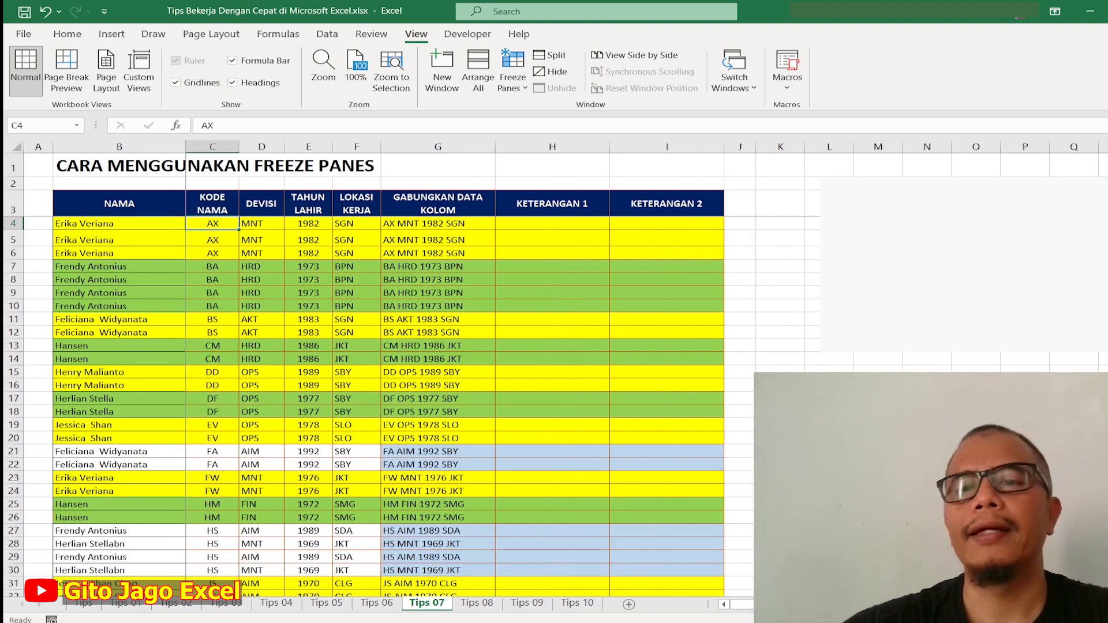
drag(967, 226, 975, 283)
click(68, 34)
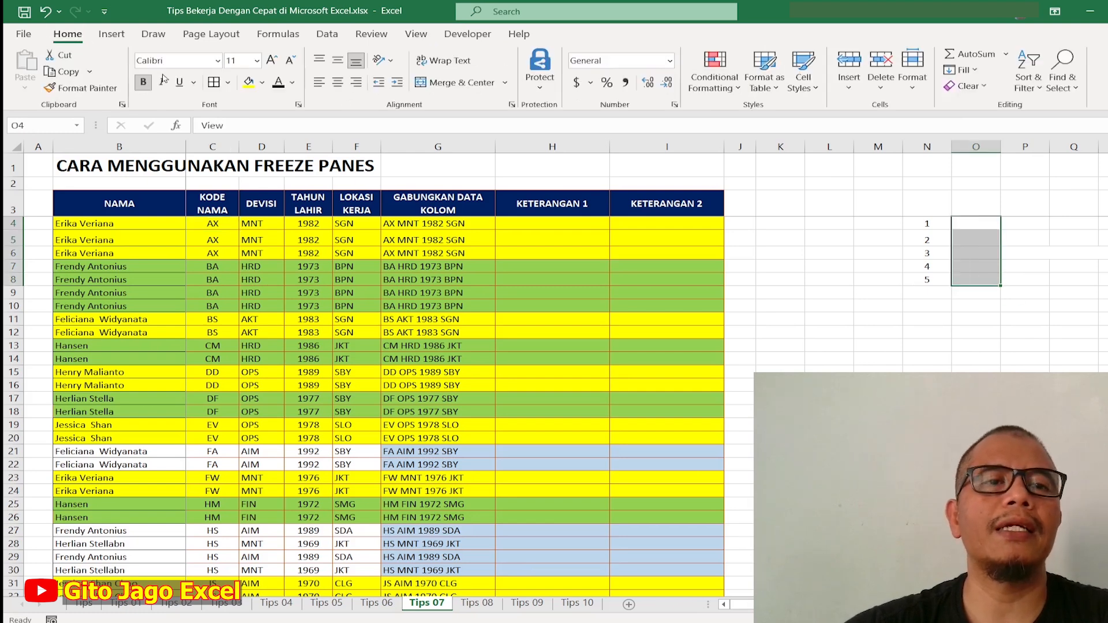
key(ctrl+v)
click(904, 345)
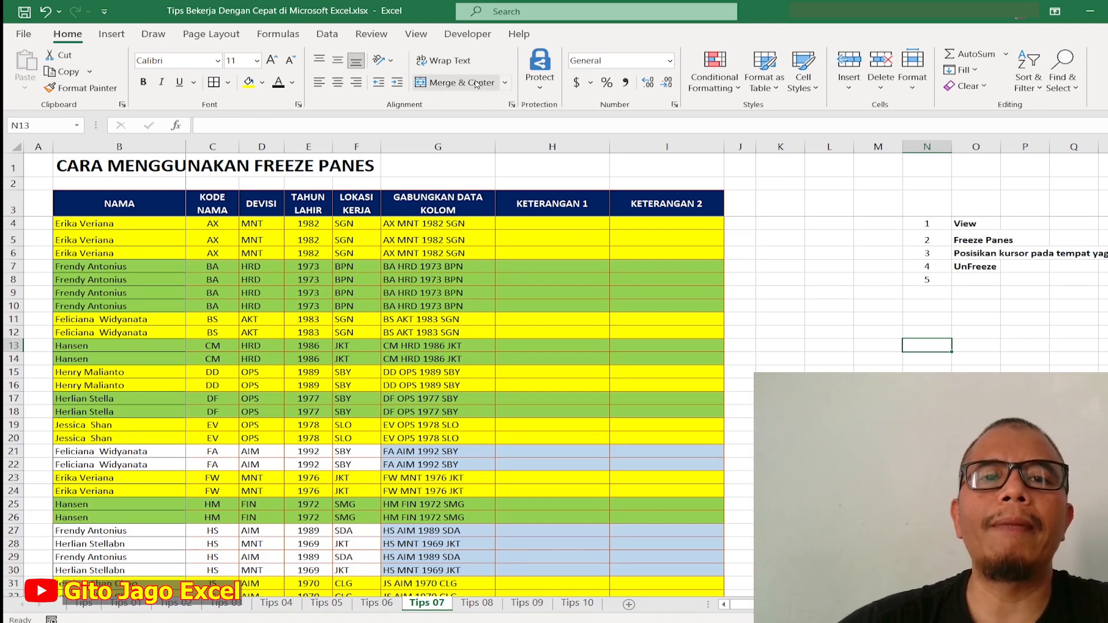
Step: Look at the Freeze Panes options and check the locked header rows while scrolling through the table
click(416, 33)
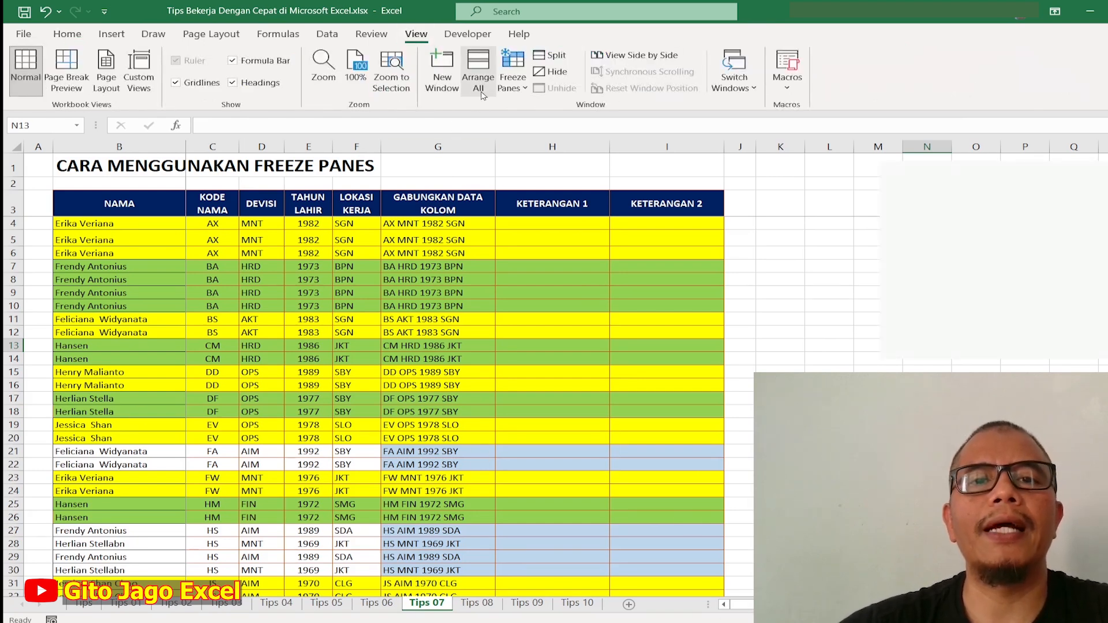
click(526, 89)
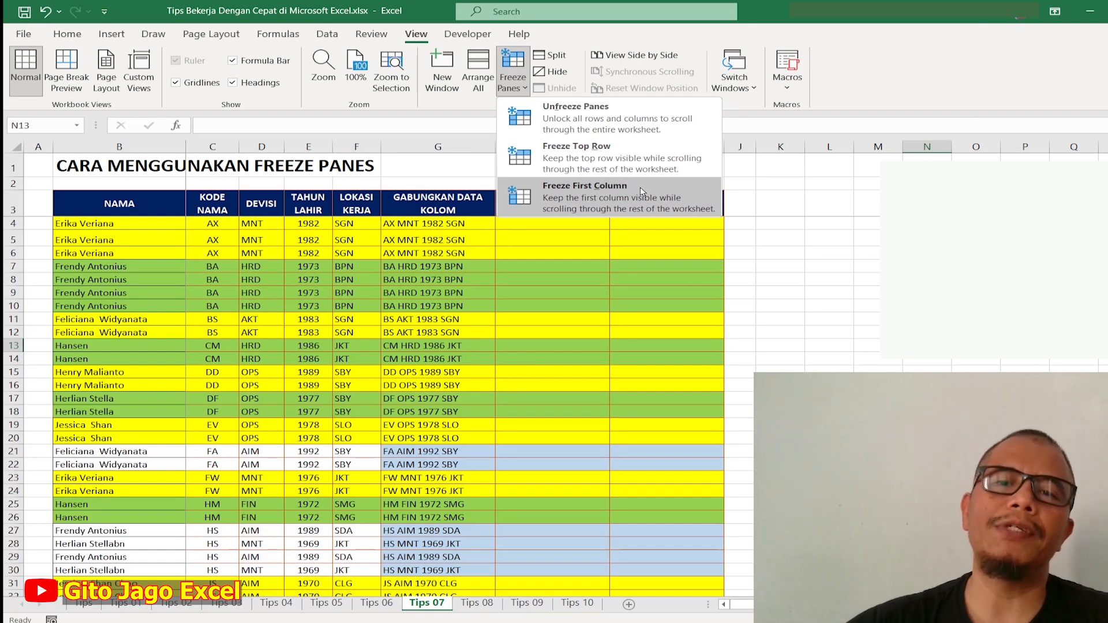
click(635, 316)
scroll(418, 305, down, 5)
scroll(418, 305, up, 5)
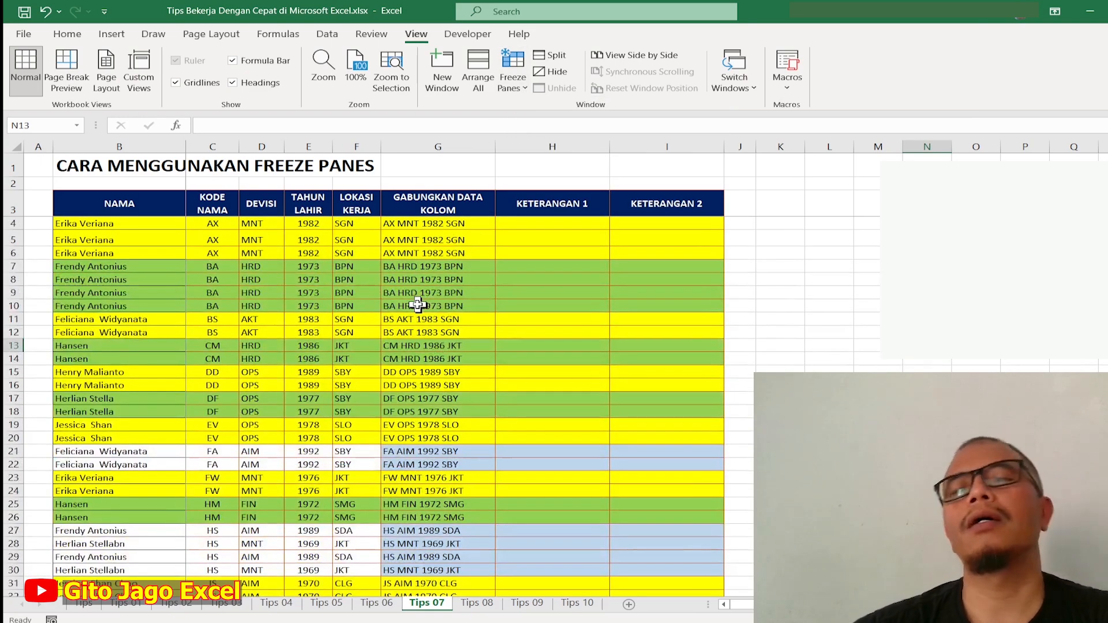
scroll(418, 305, down, 6)
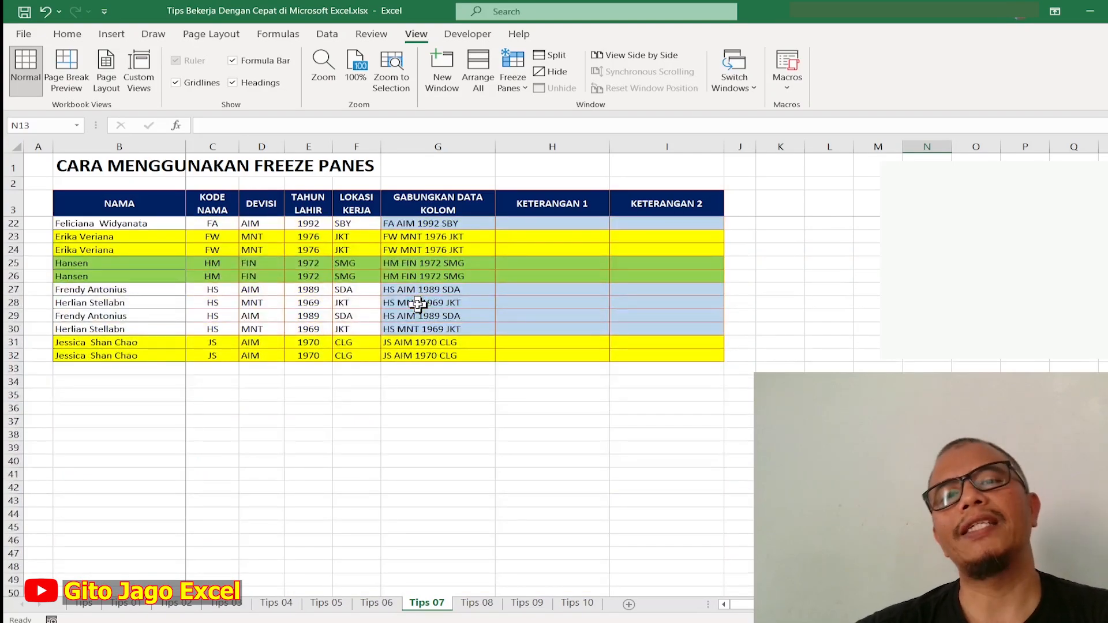
scroll(417, 304, down, 4)
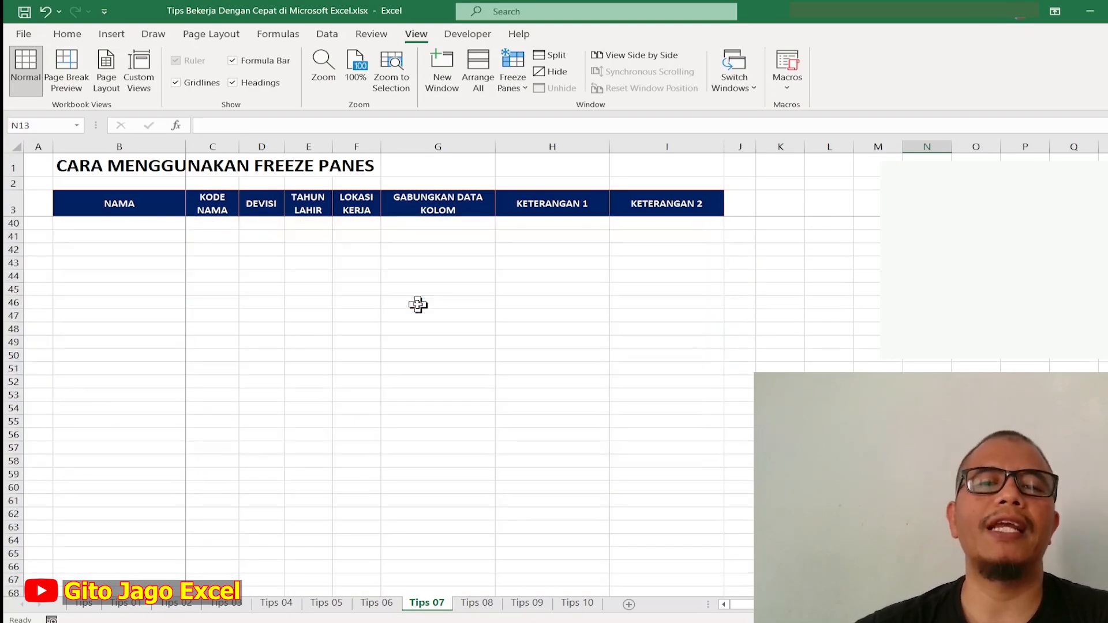
Step: Unfreeze the panes and check how the header scrolls with the data
scroll(418, 304, up, 10)
click(513, 79)
click(551, 115)
scroll(486, 292, down, 5)
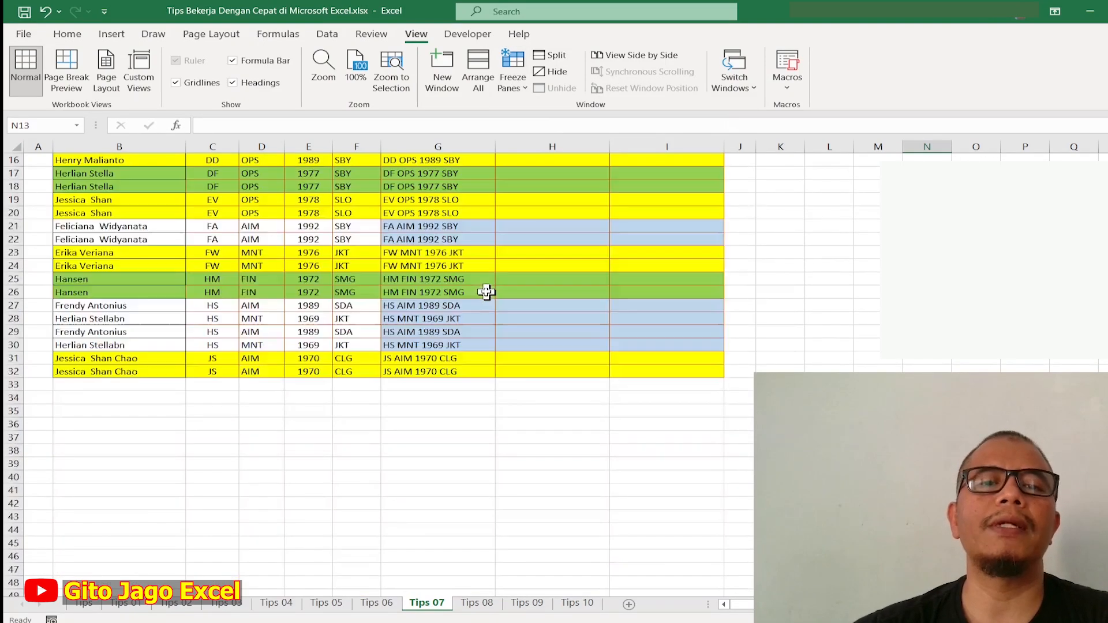
scroll(486, 292, up, 5)
scroll(487, 291, down, 1)
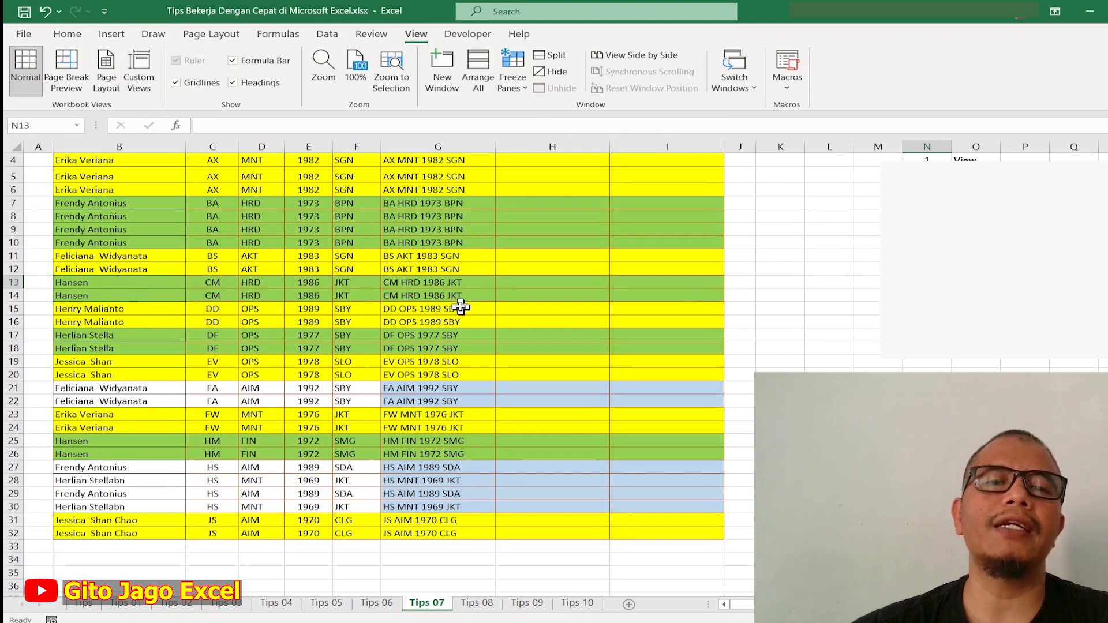
scroll(460, 307, up, 1)
Step: Freeze the panes again at cell C4 and check the locked header by scrolling the table
click(214, 224)
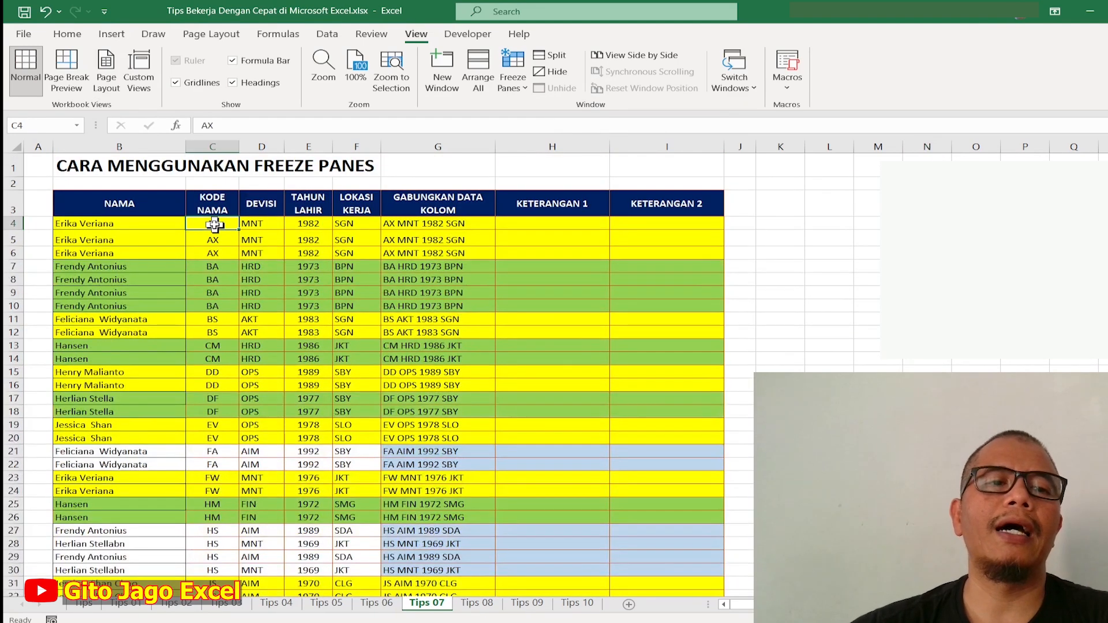
click(516, 86)
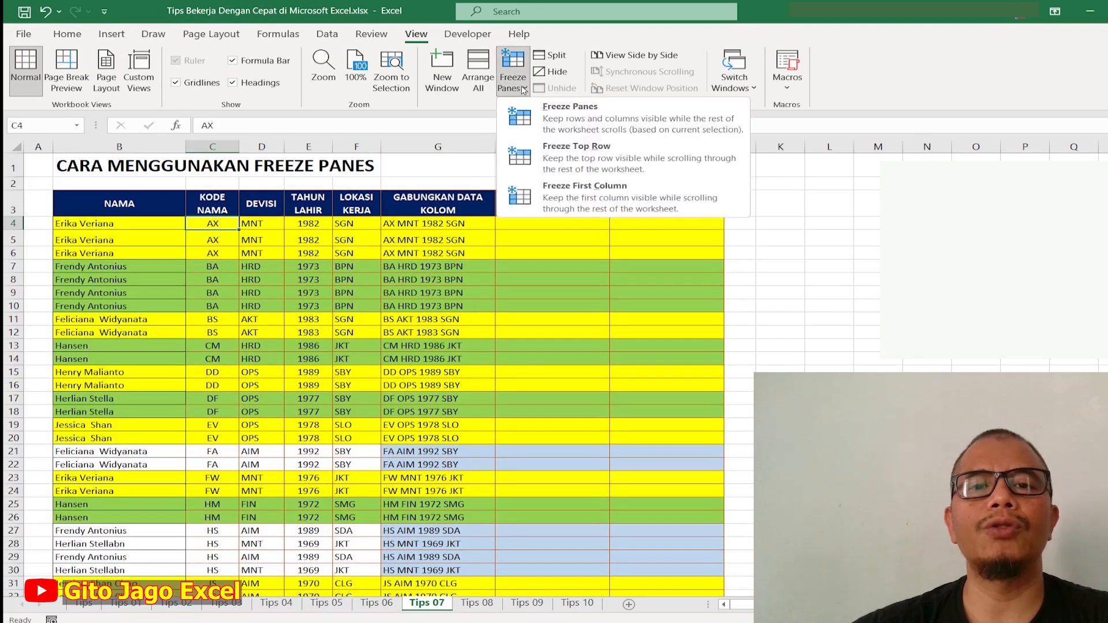
click(554, 116)
scroll(438, 375, down, 7)
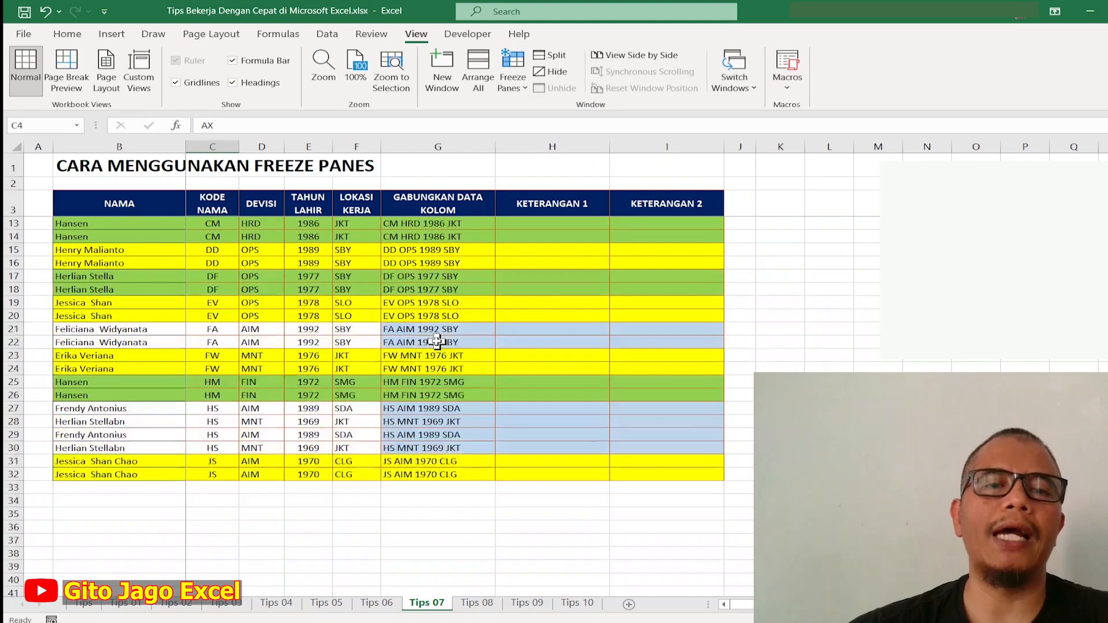
scroll(437, 342, up, 7)
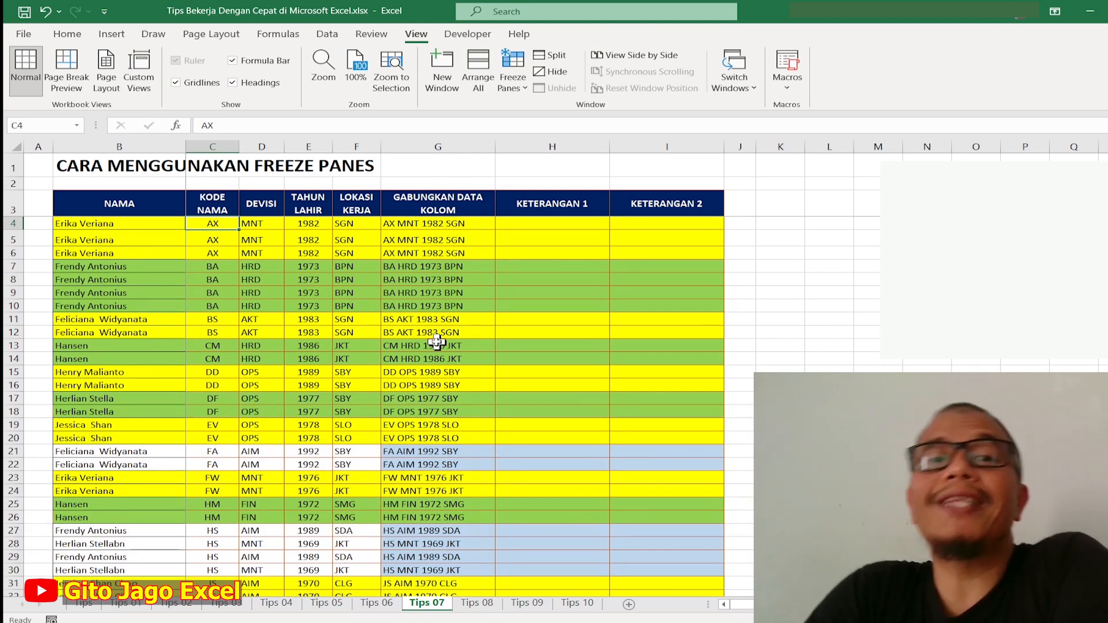
Step: Switch to the Tips 08 sheet and select the notes in M4:M9
click(478, 603)
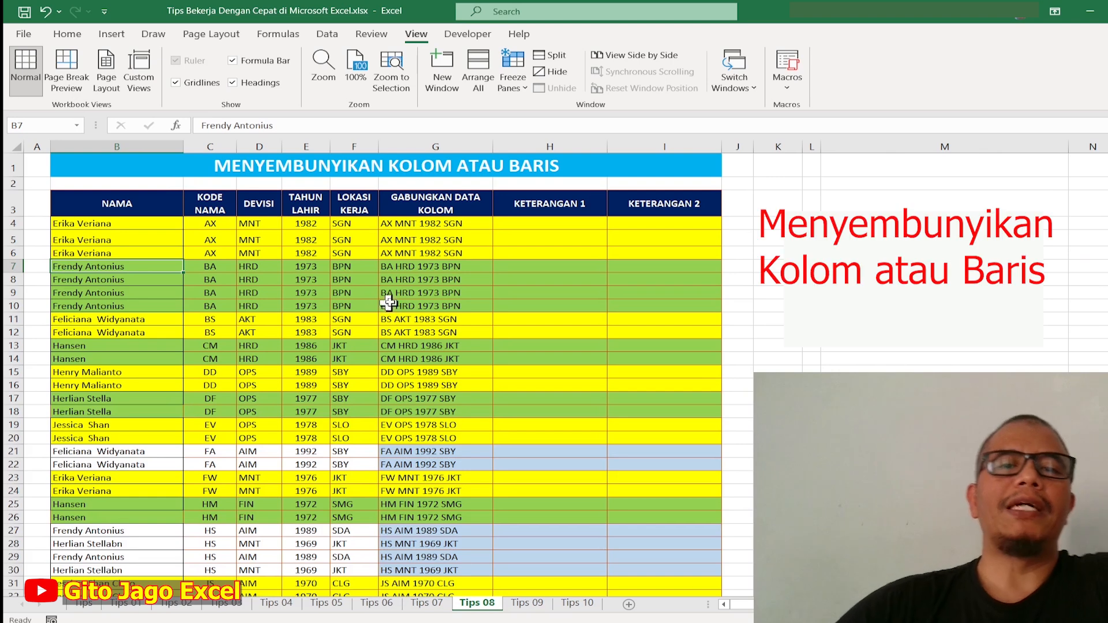
click(447, 266)
click(580, 267)
drag(1056, 223, 1056, 295)
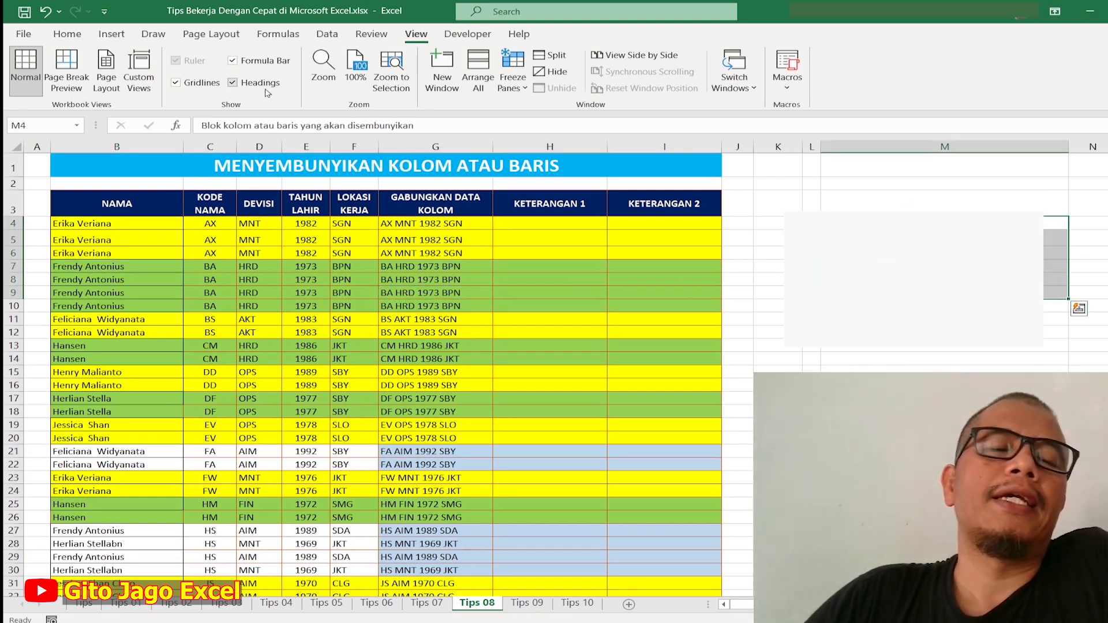
click(1046, 279)
click(519, 250)
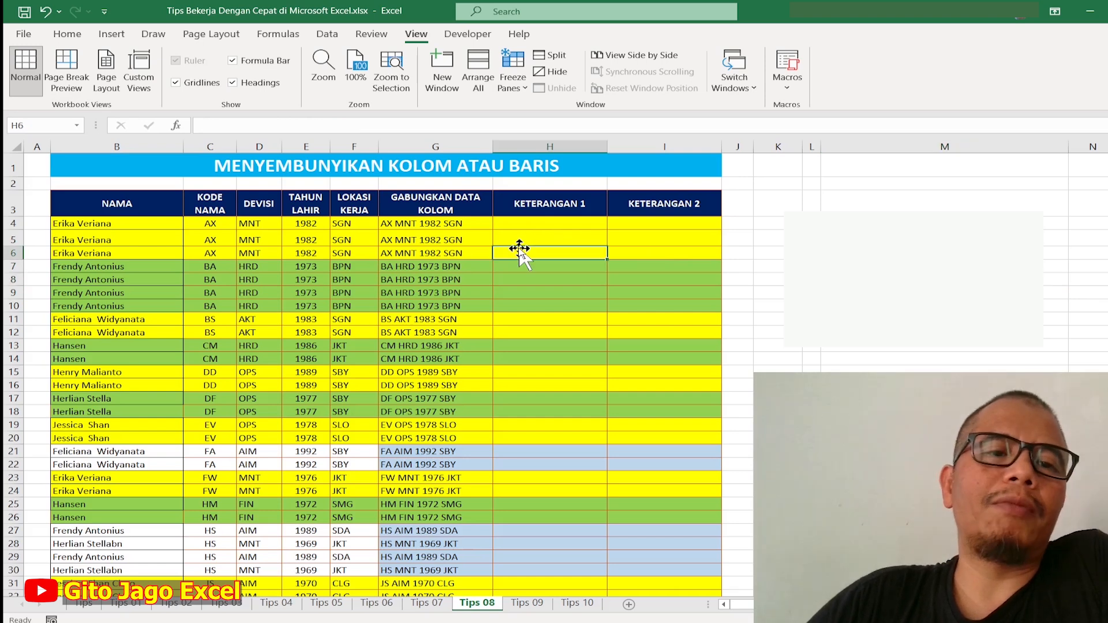
Step: Hide columns D to F of the table with the Hide Columns command, and undo the hiding
click(264, 147)
drag(264, 147, 355, 148)
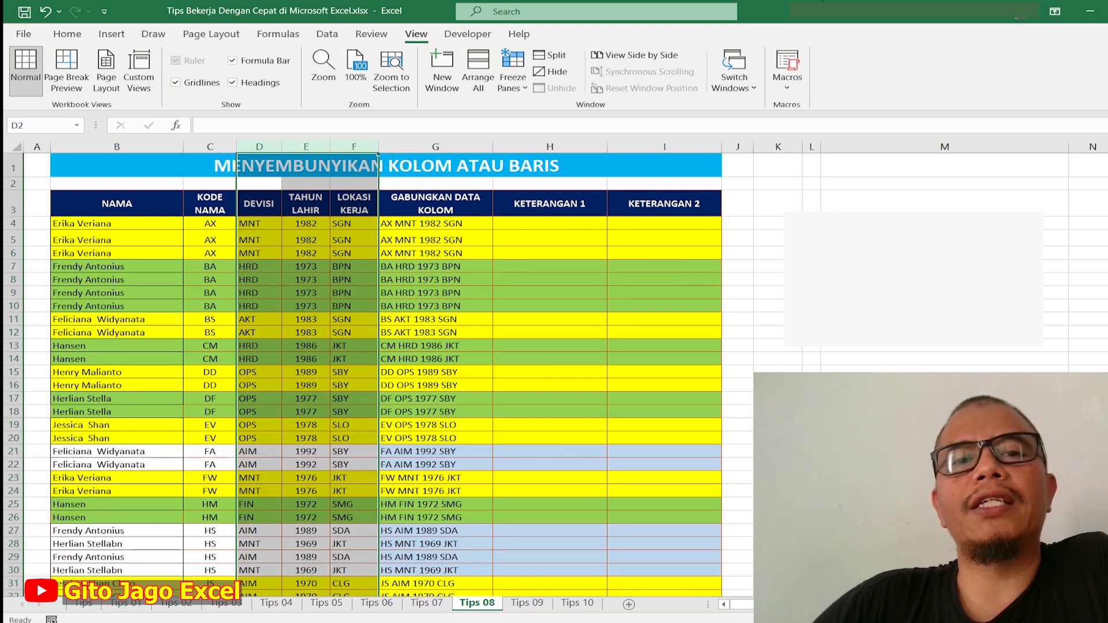
click(53, 37)
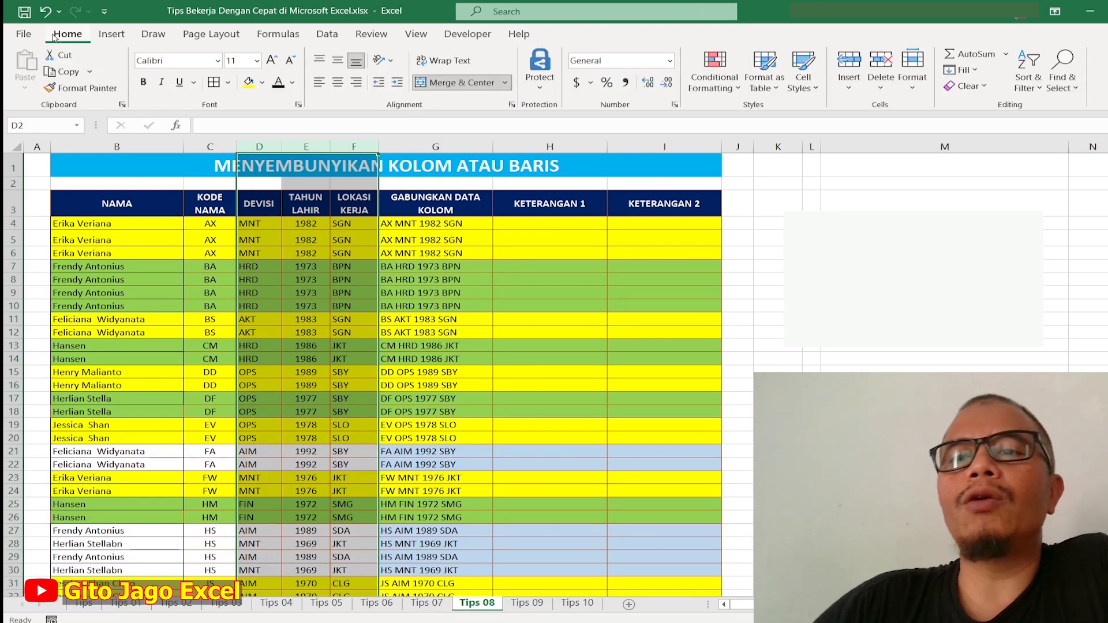
click(914, 88)
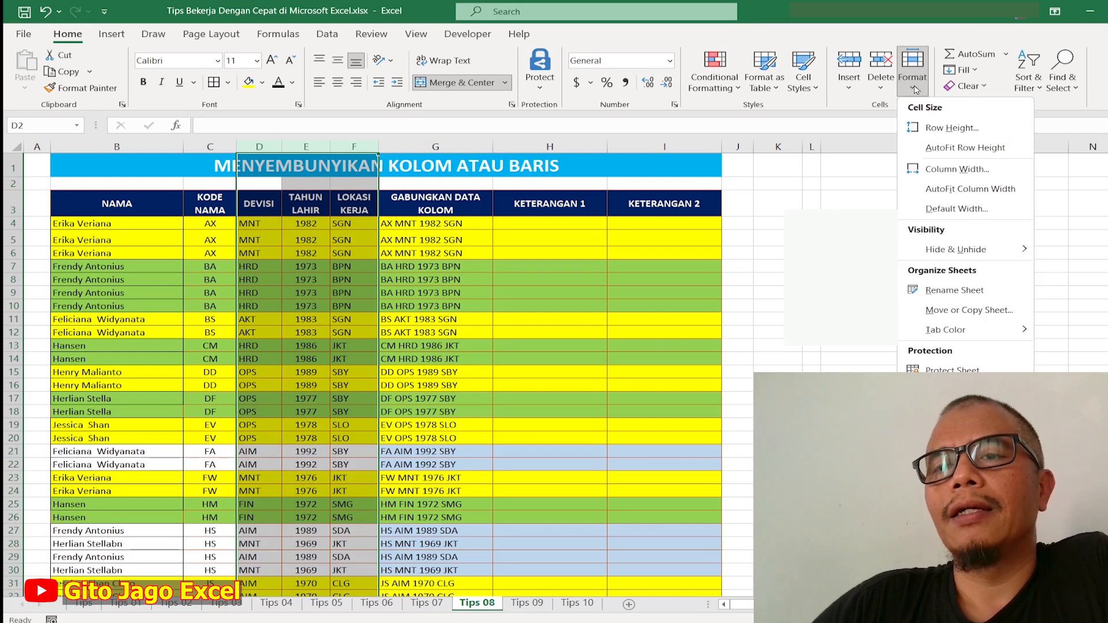
mouse_move(1020, 254)
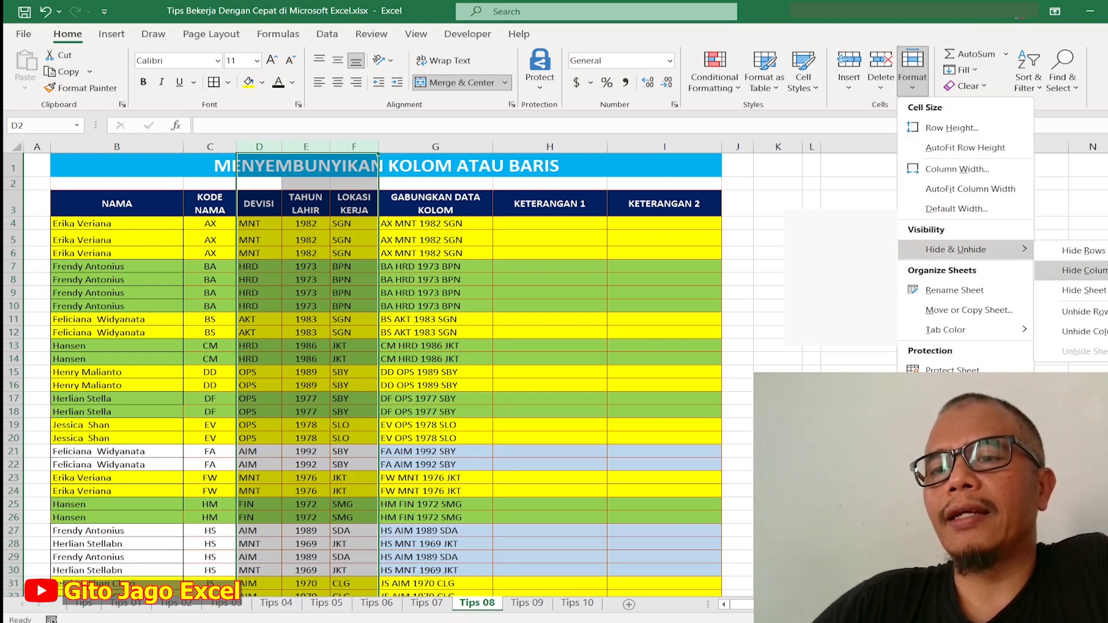
click(1073, 270)
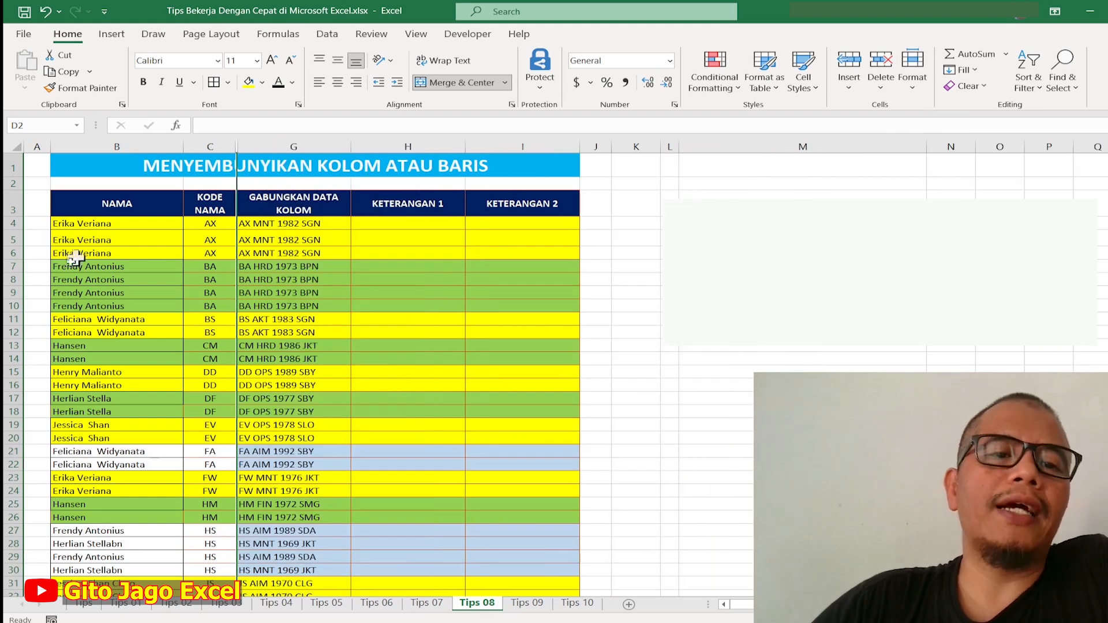
click(45, 11)
click(614, 281)
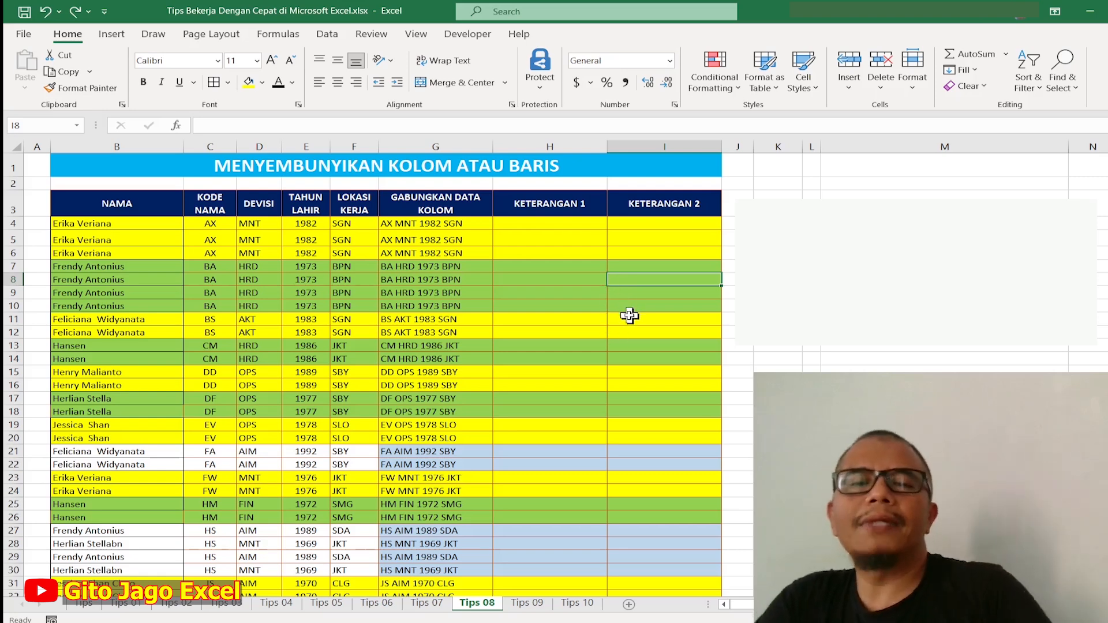
Step: Group columns D to F, and test collapsing and expanding the group
click(303, 147)
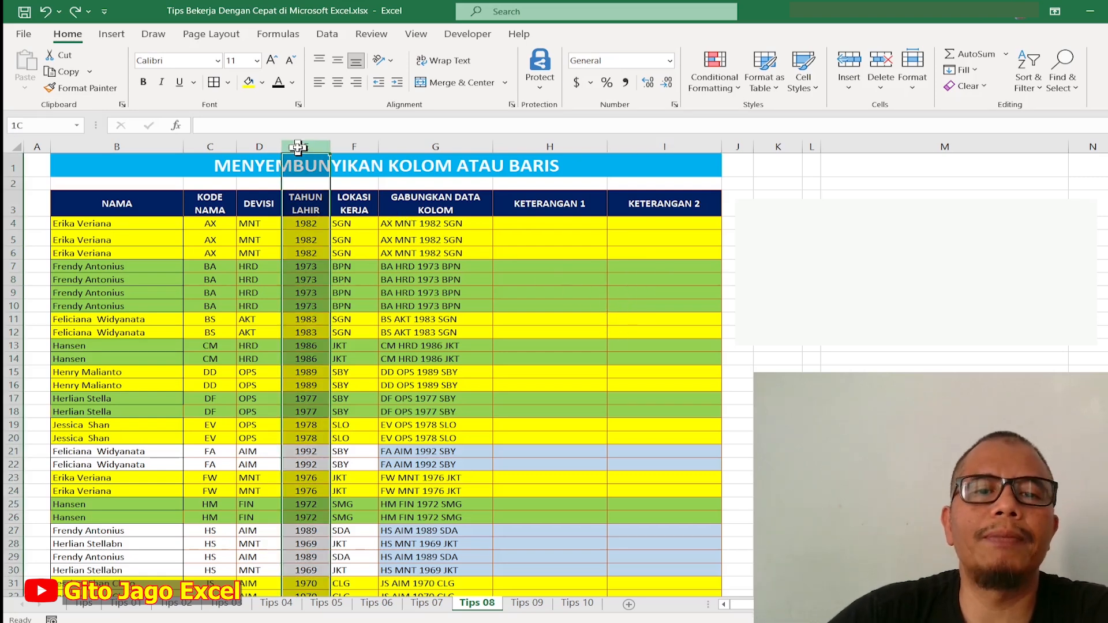
drag(262, 147, 348, 157)
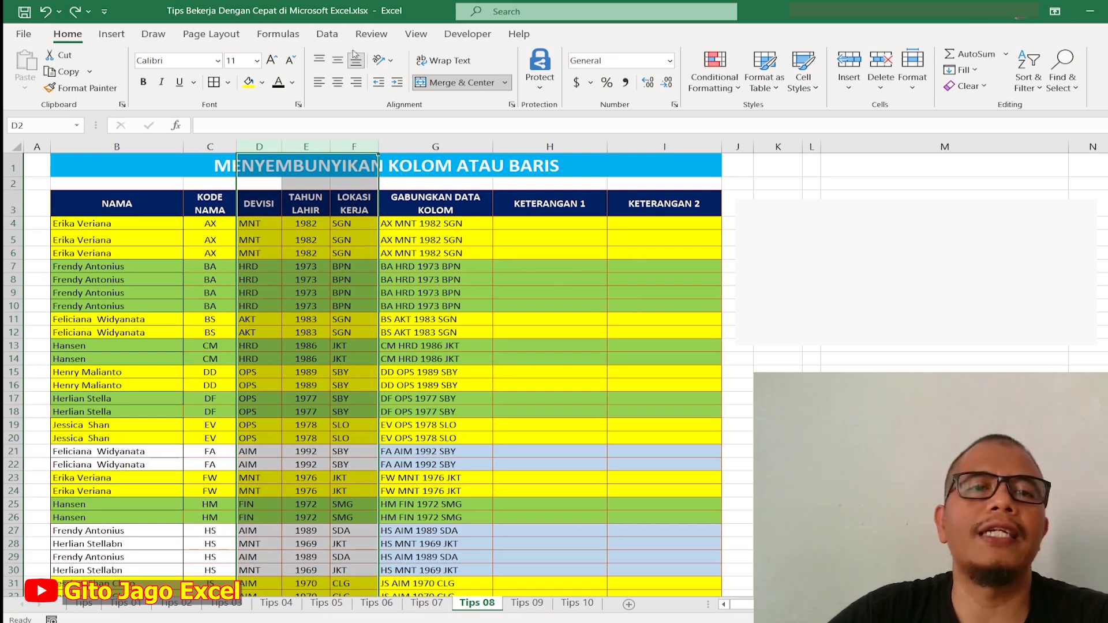
click(327, 34)
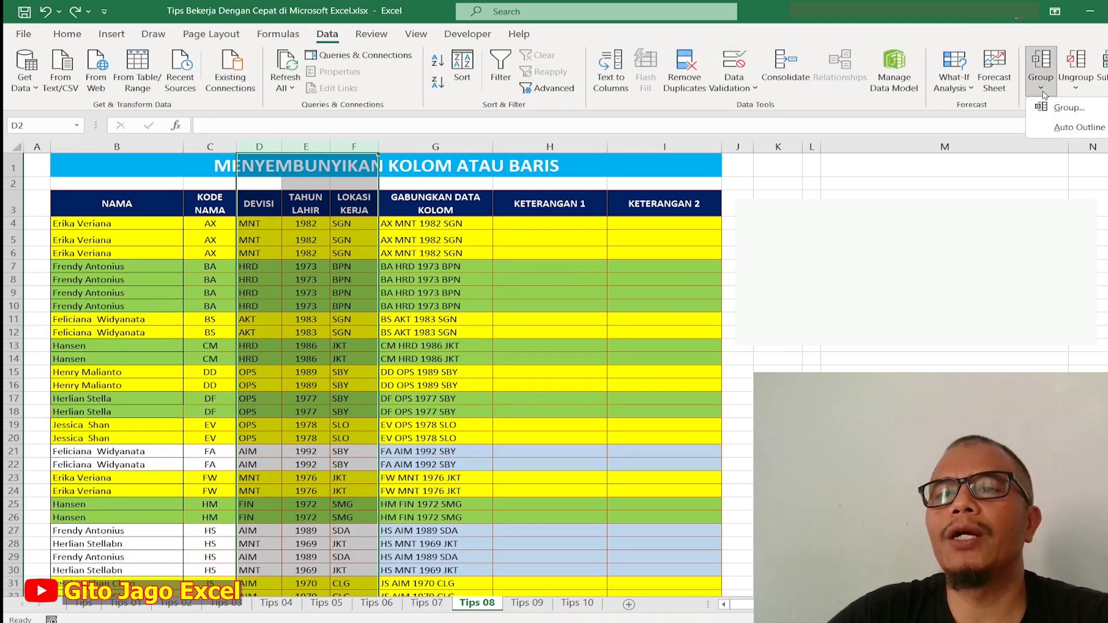
key(shift+alt+Right)
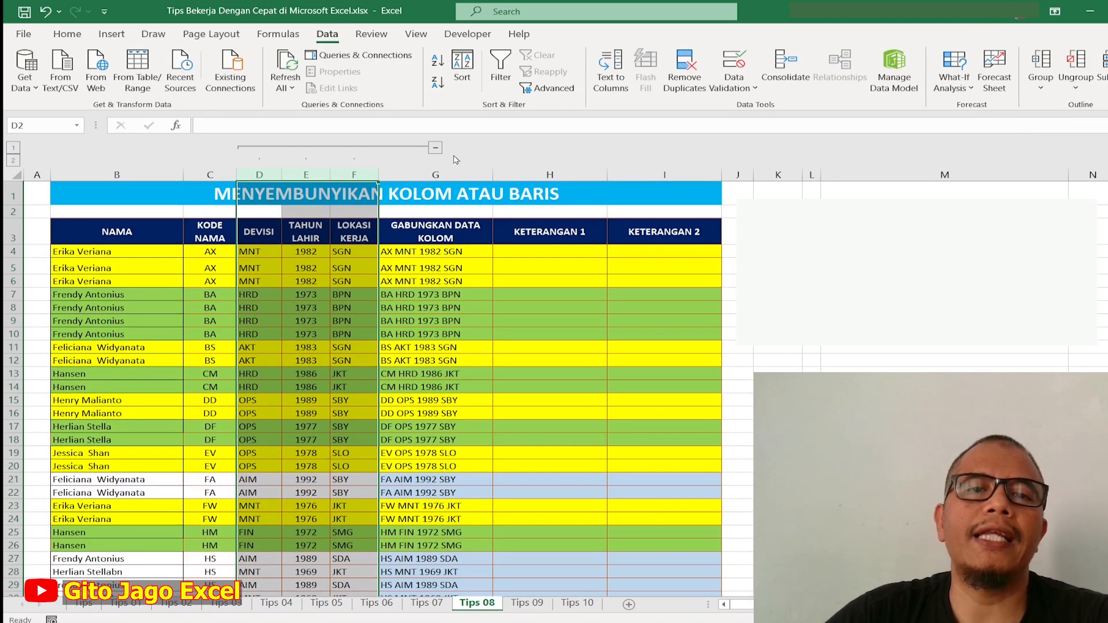
click(436, 148)
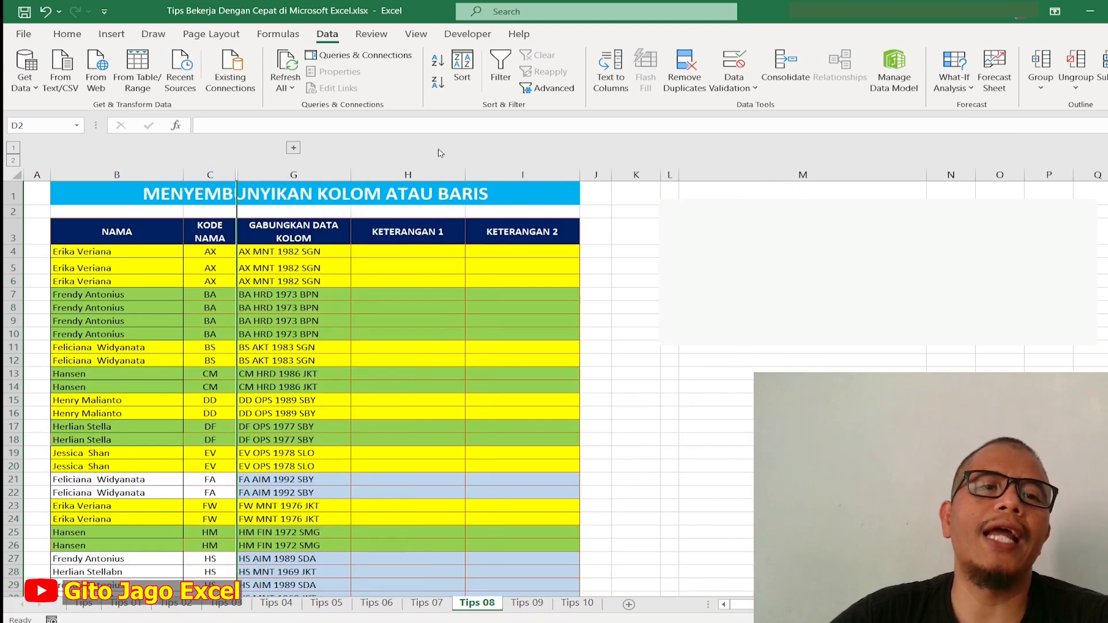
click(294, 148)
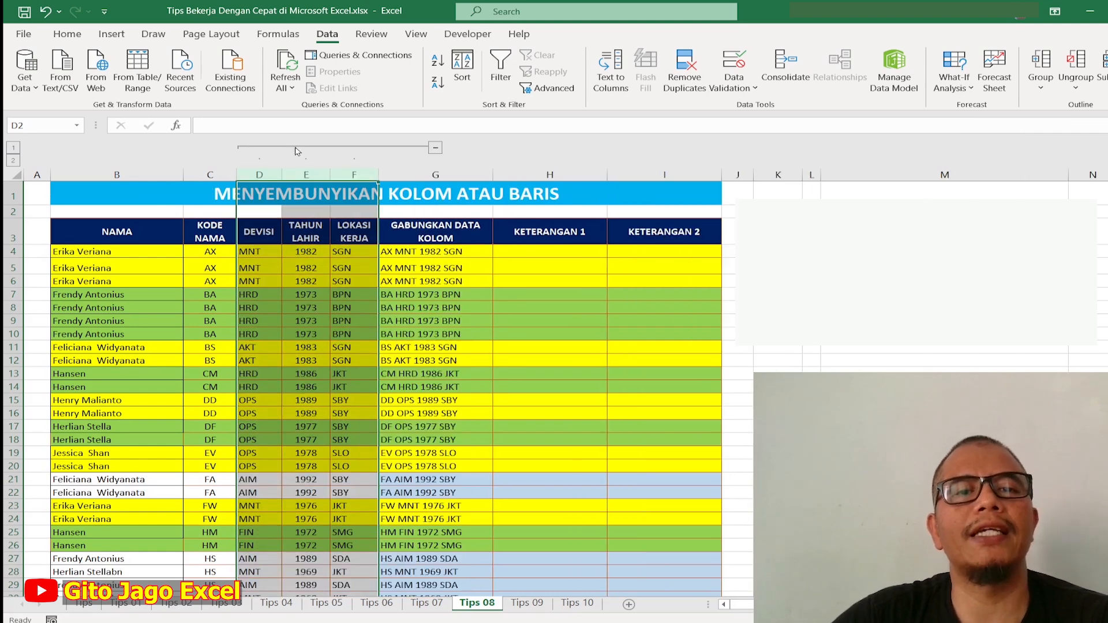
click(365, 320)
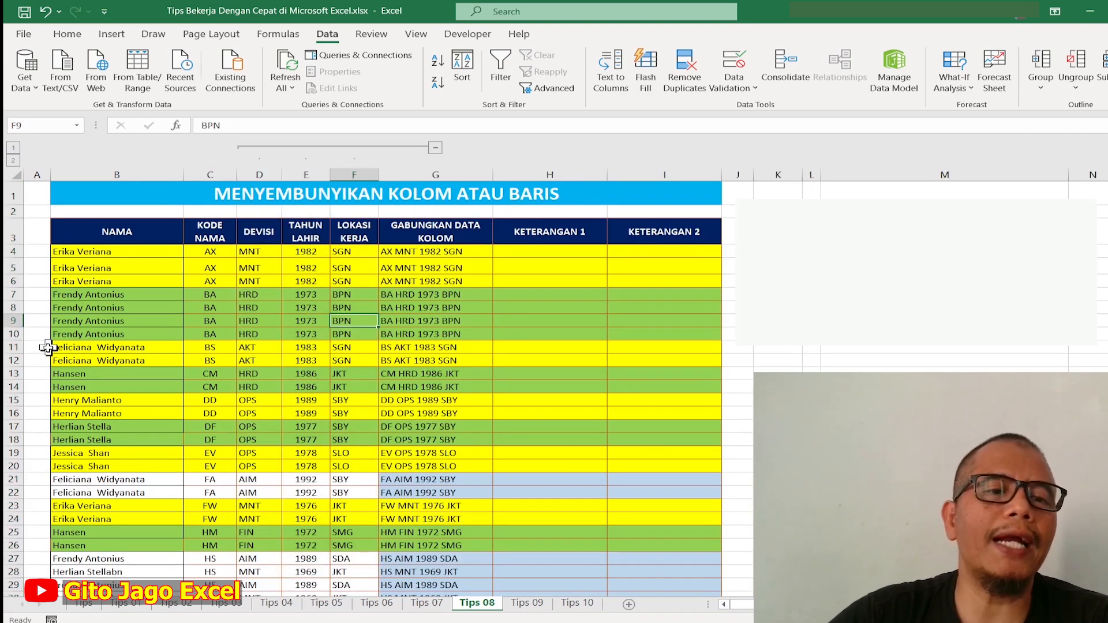
Step: Group rows 11 to 14, and test collapsing and expanding the row and column groups
click(15, 346)
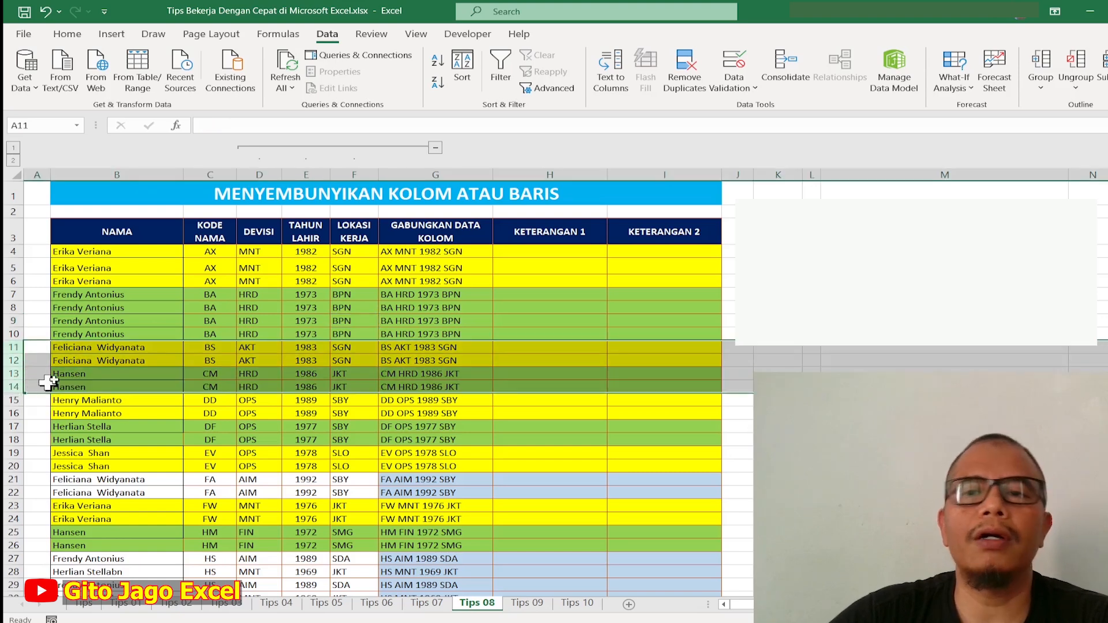
click(1045, 91)
click(1068, 107)
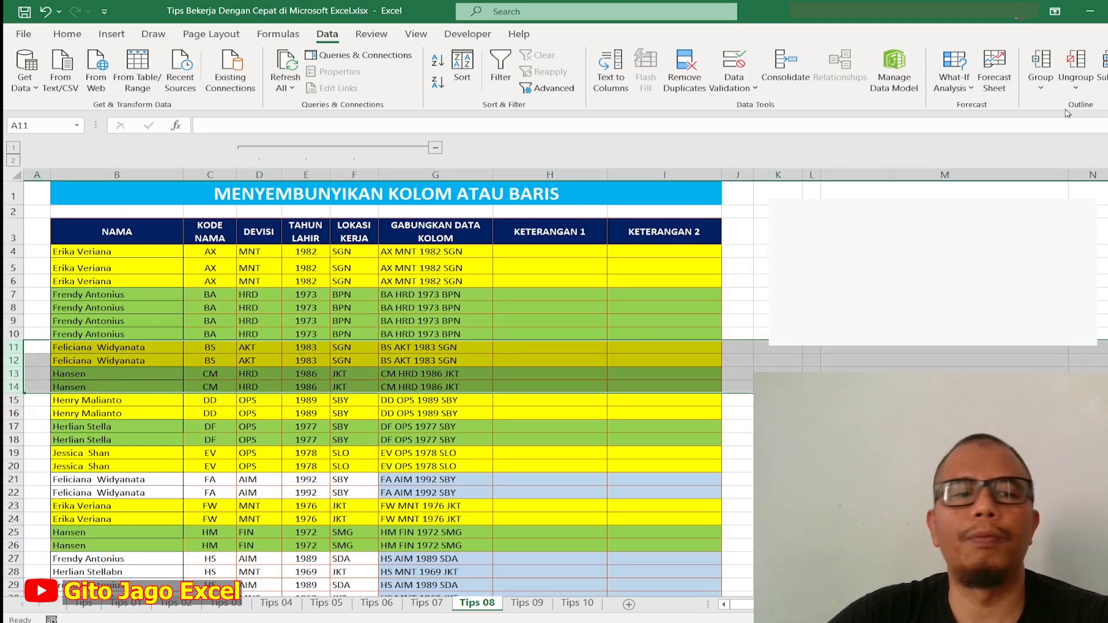
click(11, 401)
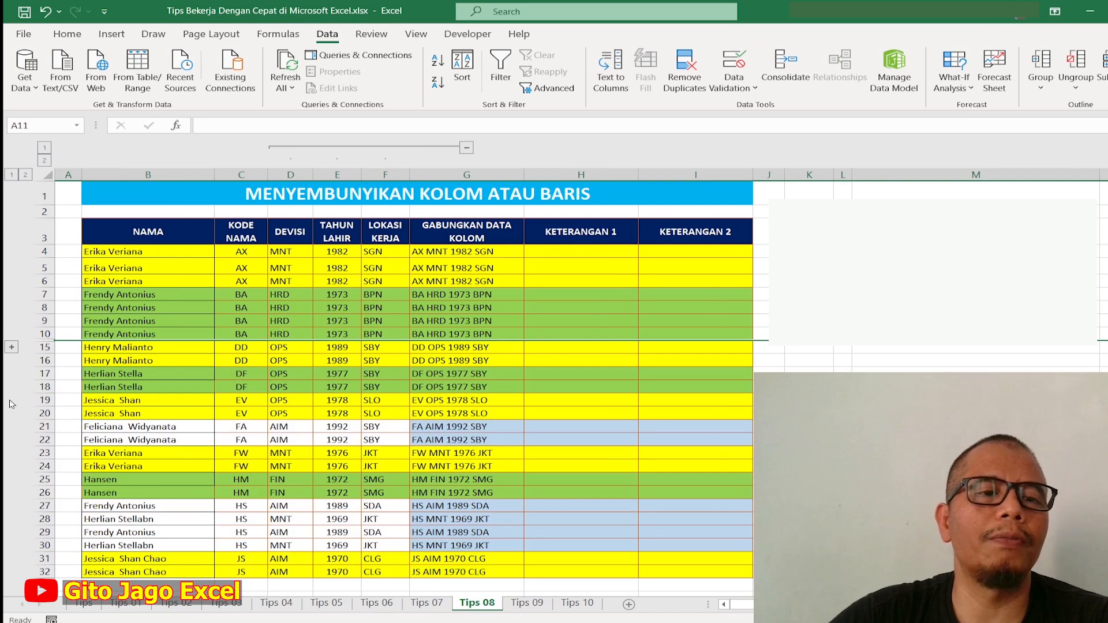
click(11, 347)
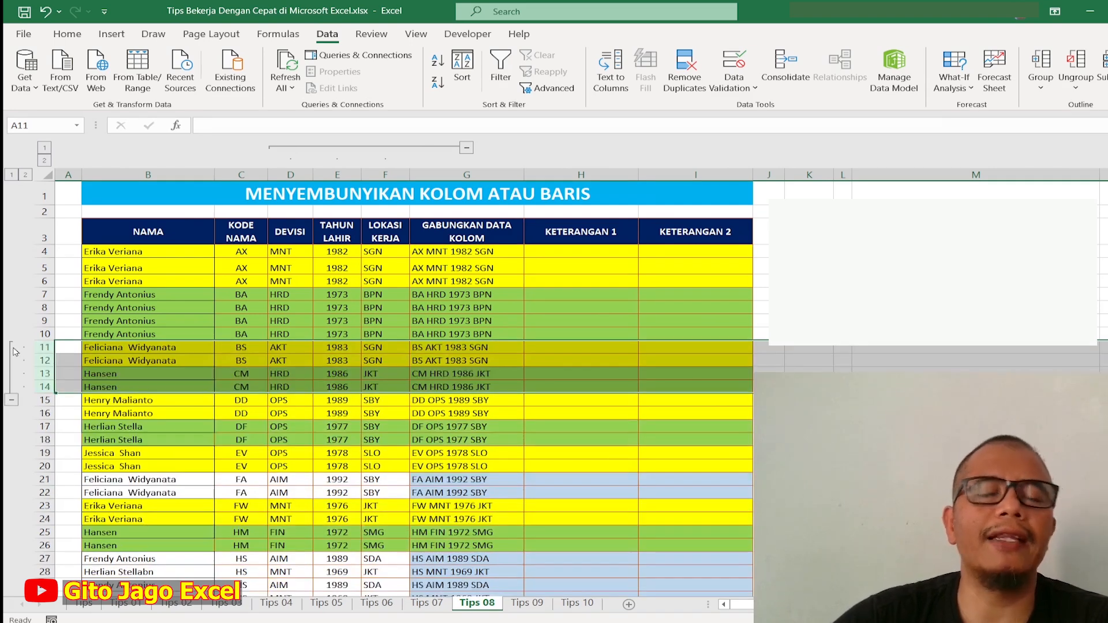
click(470, 149)
click(325, 149)
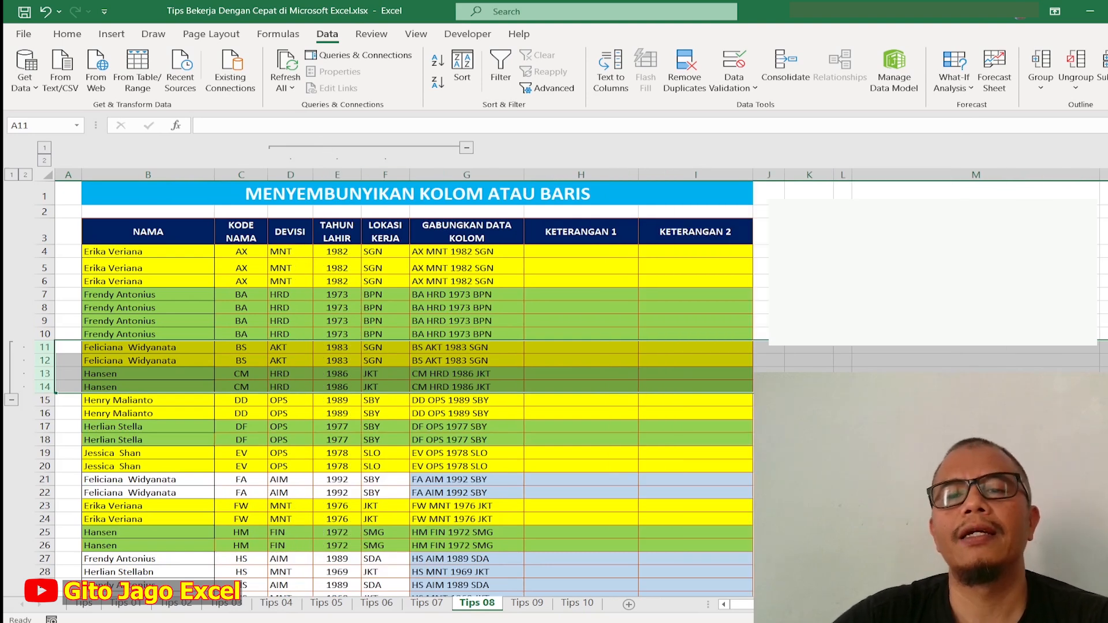
Step: Turn off "Summary columns to right of detail" in the outline settings, and test collapsing and expanding the column D to F group
click(808, 307)
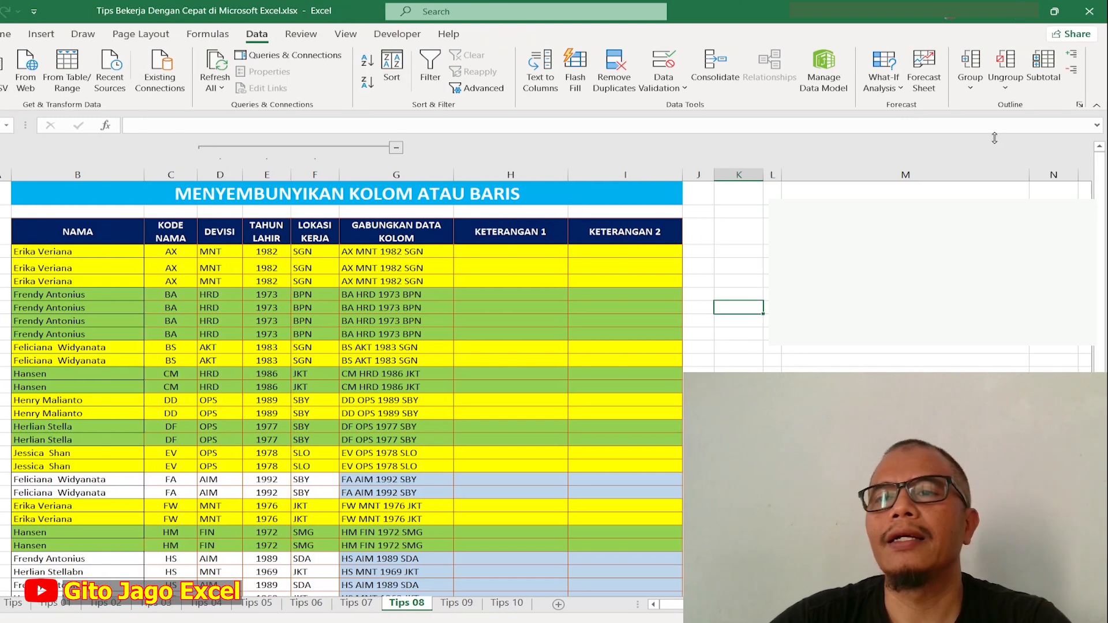
click(1079, 105)
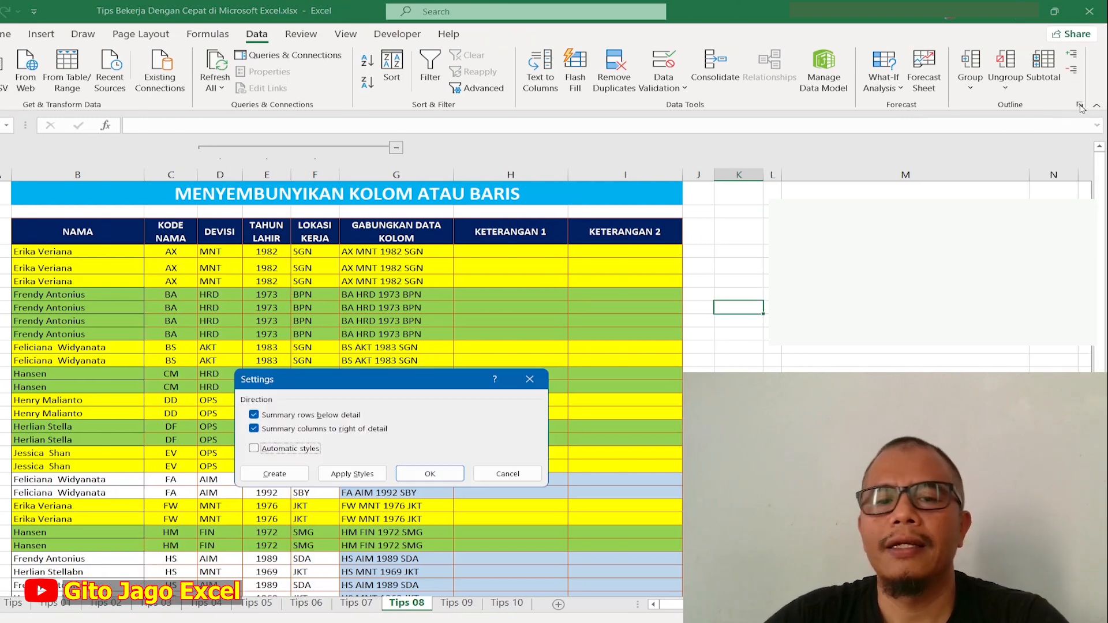
drag(397, 382, 695, 250)
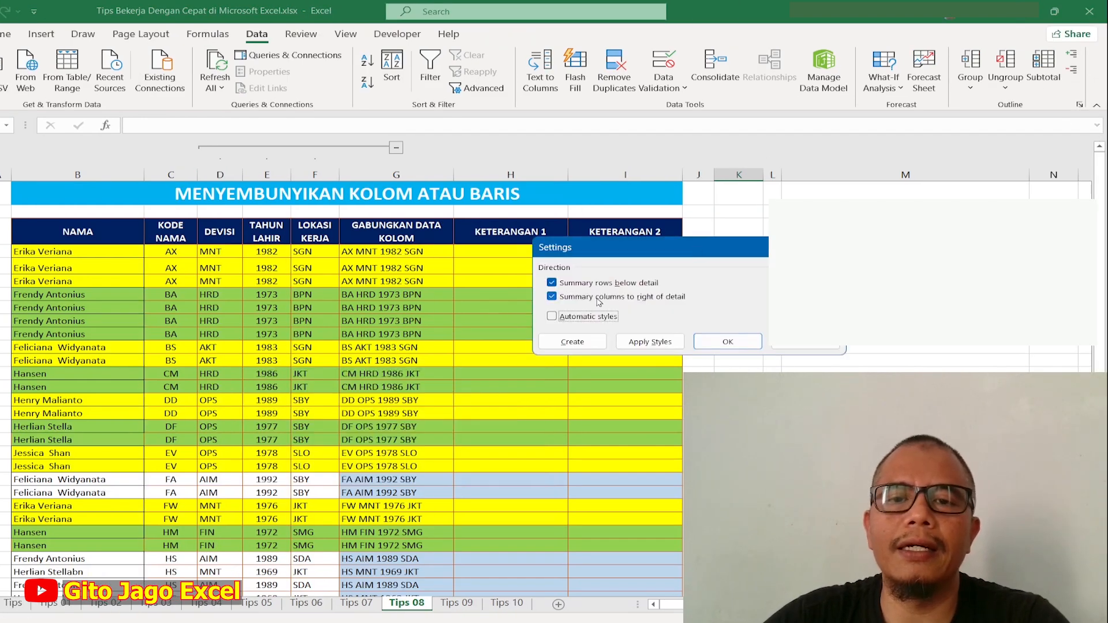
click(575, 301)
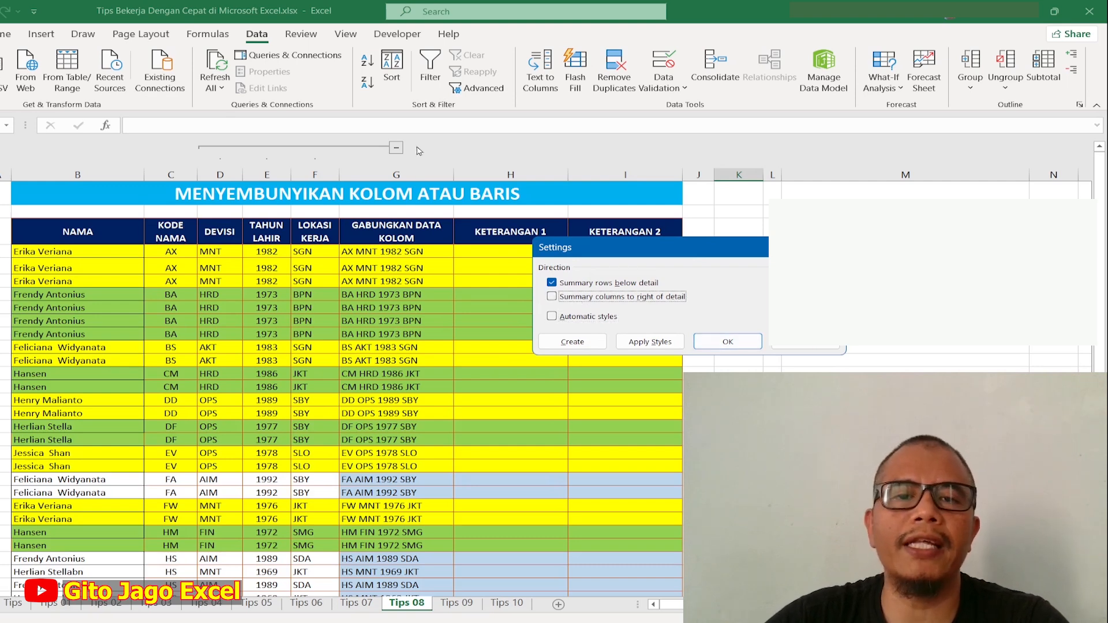
click(722, 340)
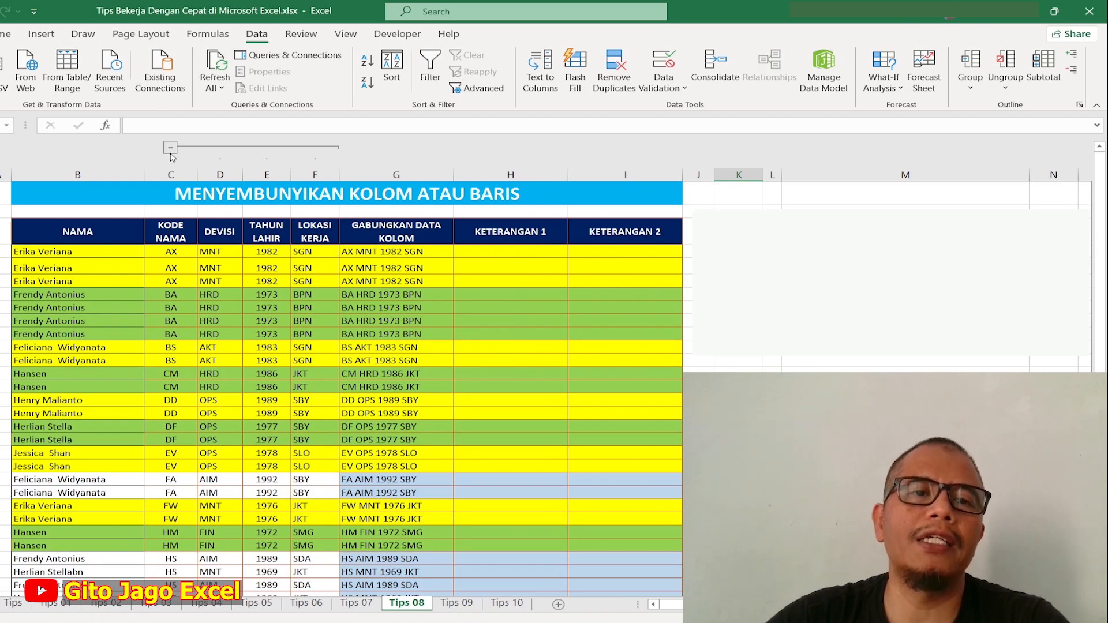
click(171, 154)
click(171, 151)
click(171, 151)
click(171, 151)
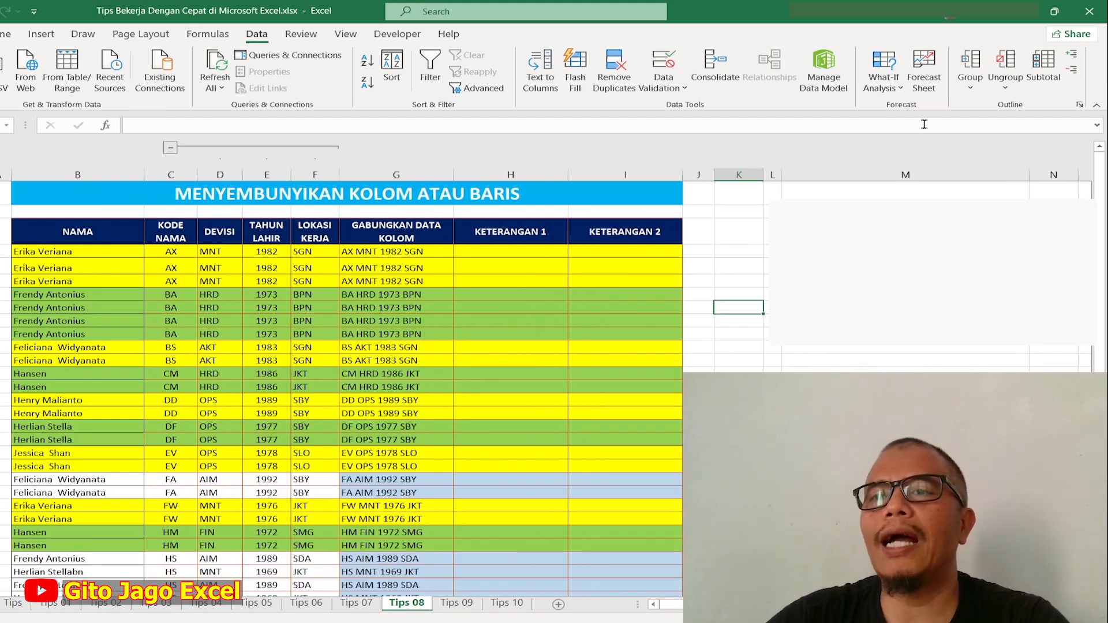
Step: Turn "Summary columns to right of detail" back on, turn off "Summary rows below detail", and test collapsing and expanding the row group
click(1075, 107)
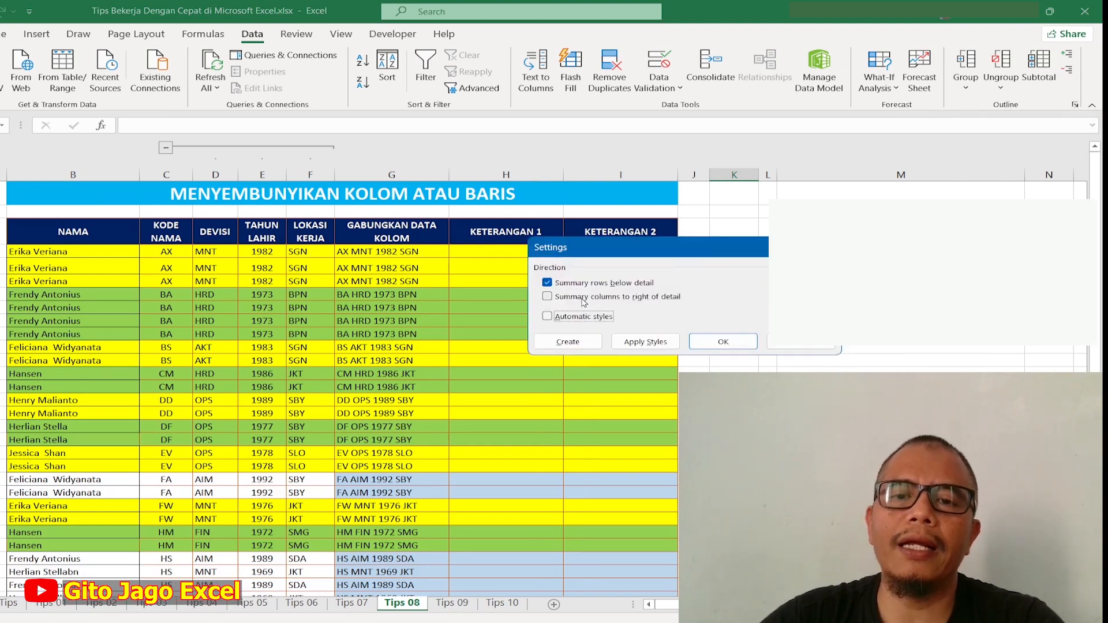
click(583, 297)
click(590, 284)
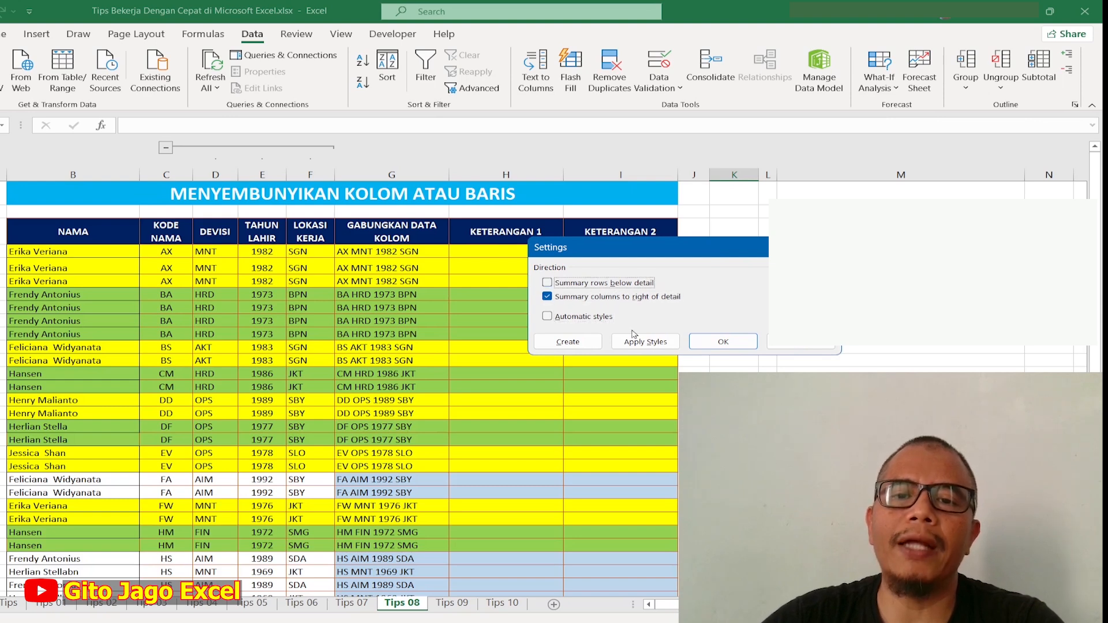
click(721, 341)
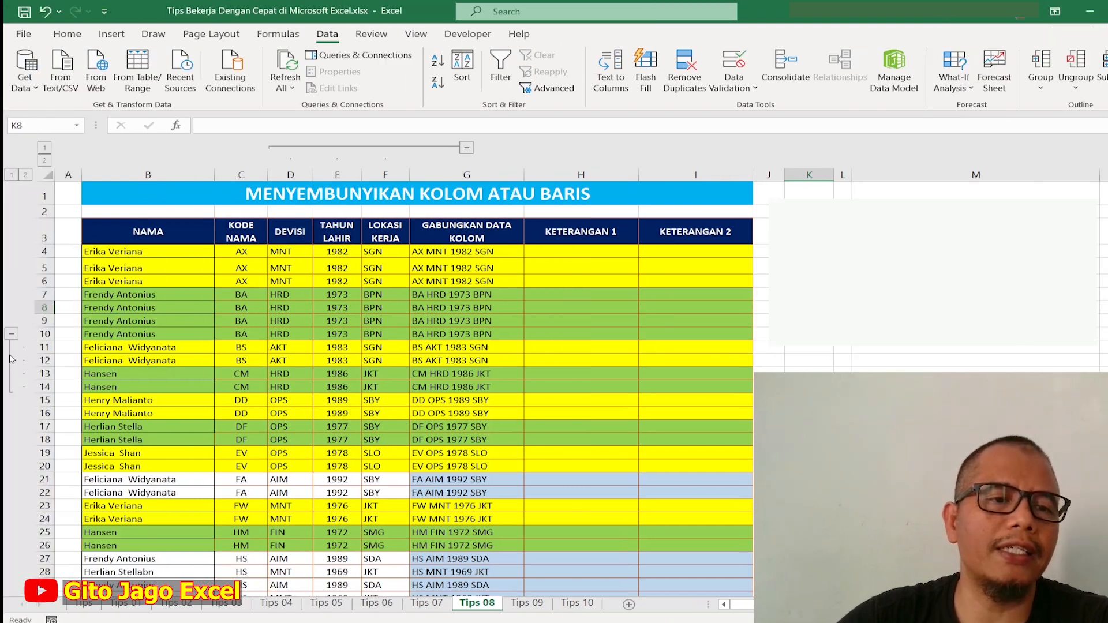
click(13, 335)
click(12, 335)
click(12, 335)
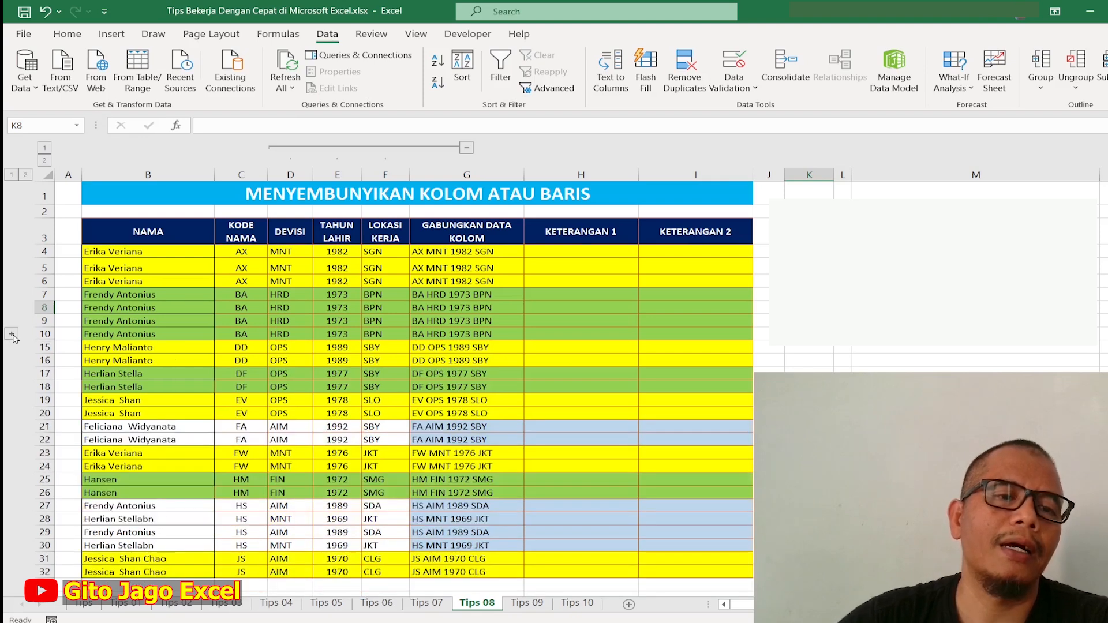
click(12, 335)
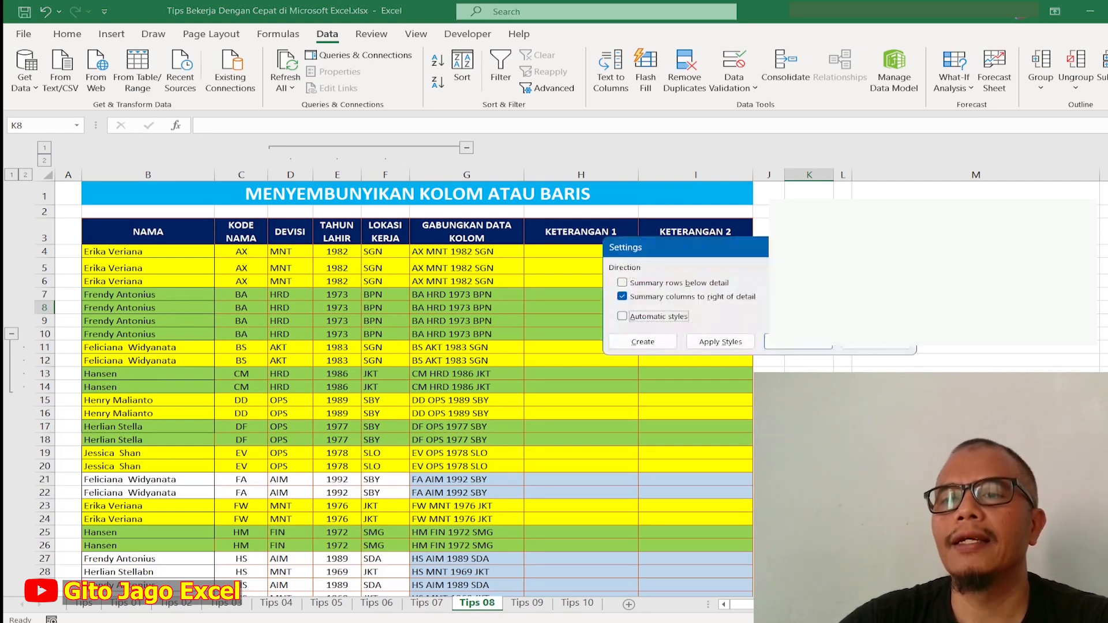
Step: Turn "Summary rows below detail" back on in the outline settings
click(671, 284)
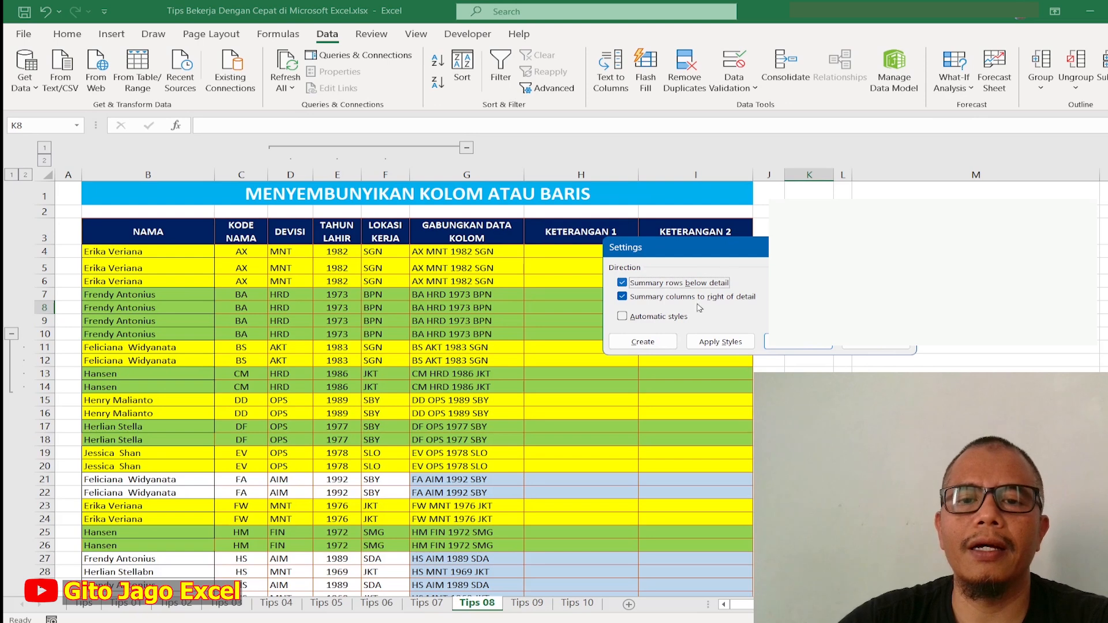
click(796, 342)
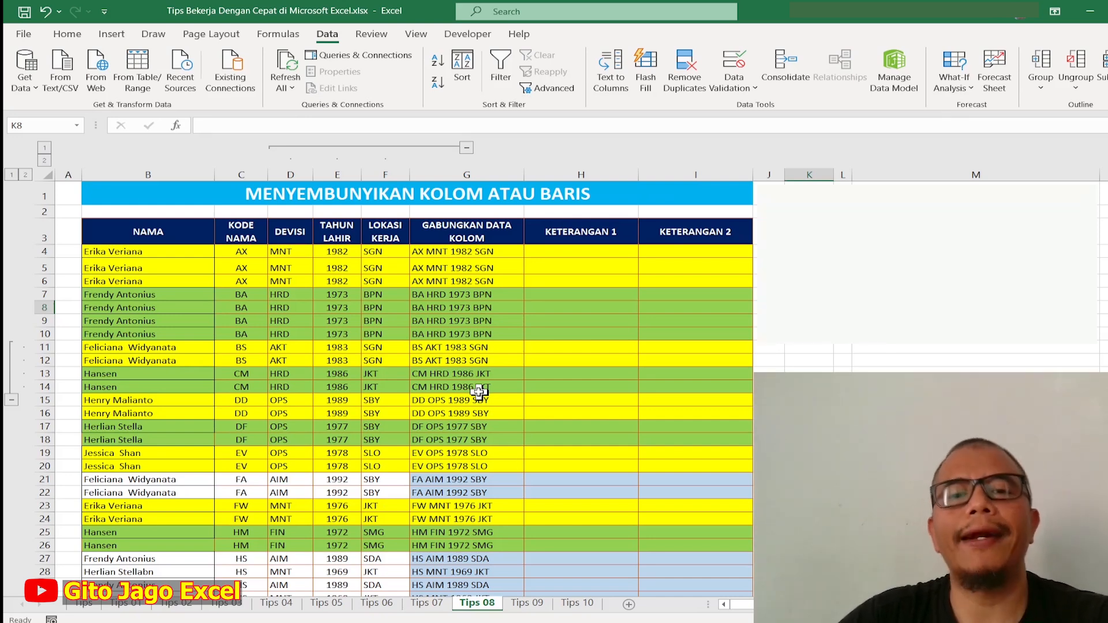
Step: Switch to the Tips 09 sheet and unmerge the three heading lines in rows 3, 4 and 5
click(527, 602)
click(362, 229)
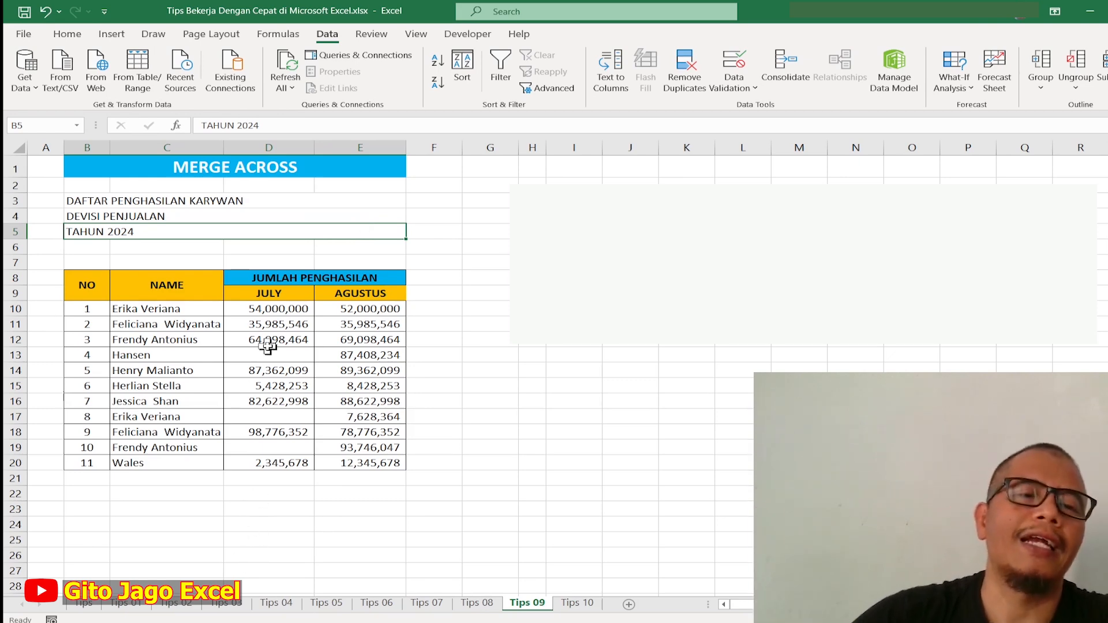
click(119, 202)
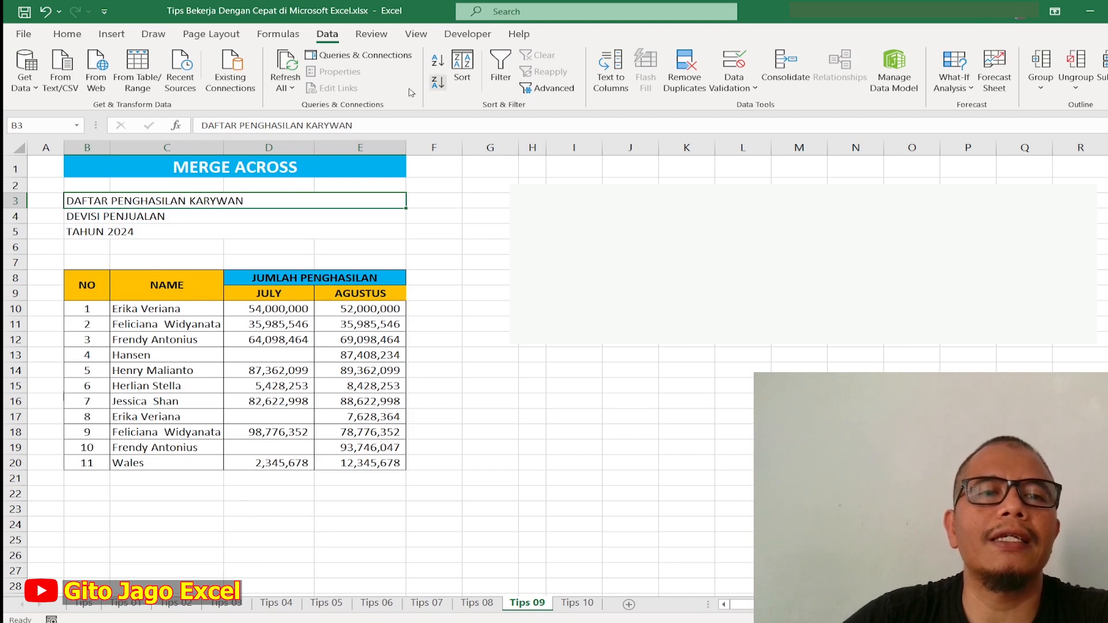
click(67, 35)
click(434, 82)
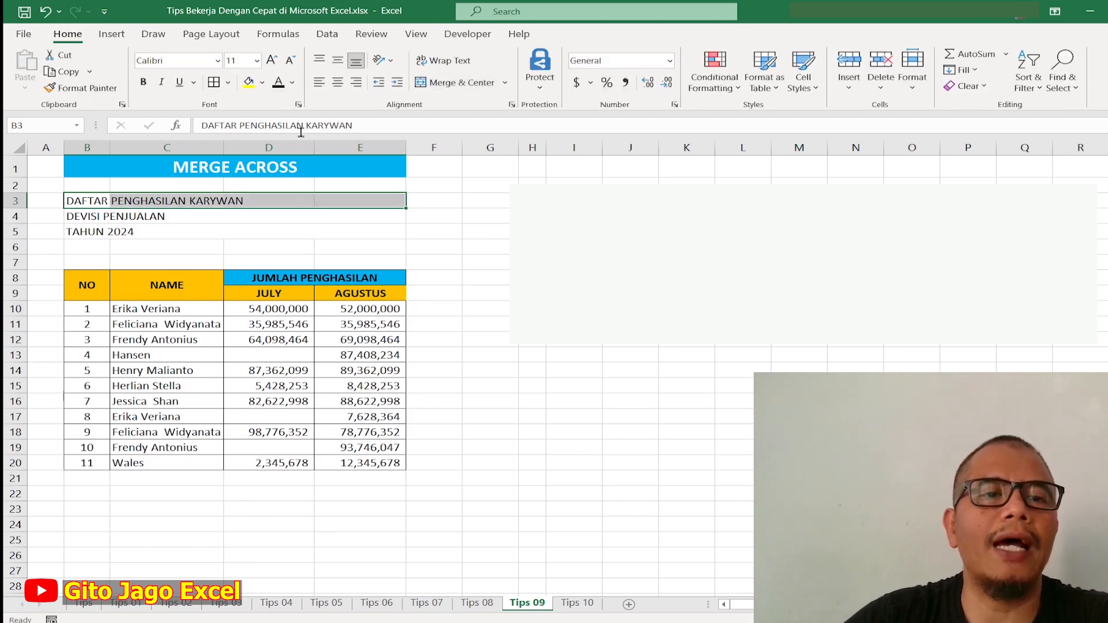
click(82, 217)
click(453, 81)
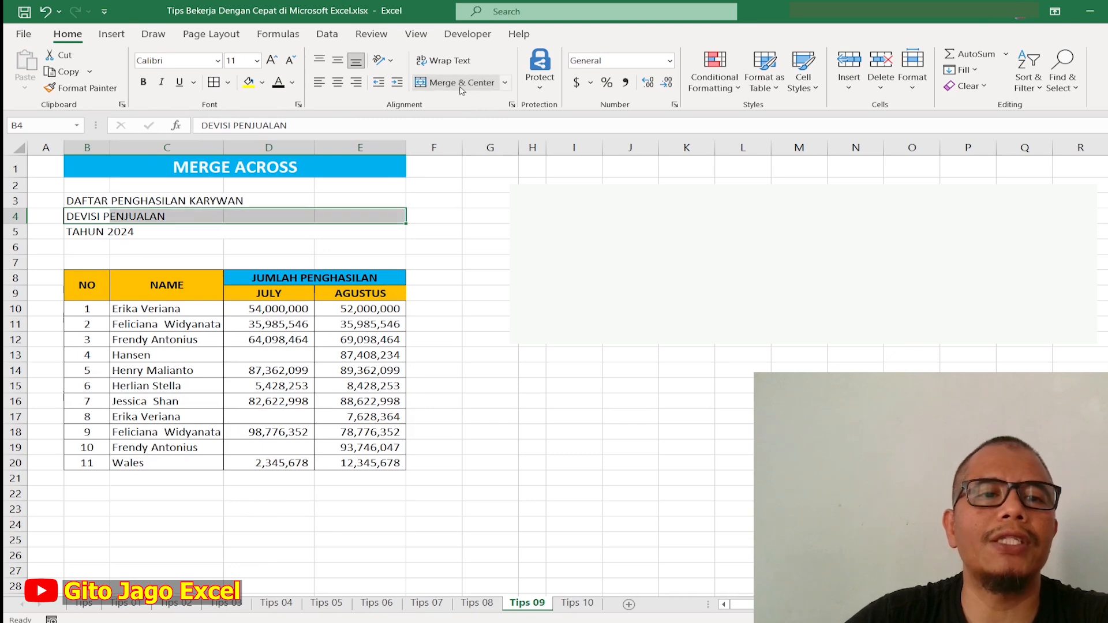
click(81, 233)
click(439, 81)
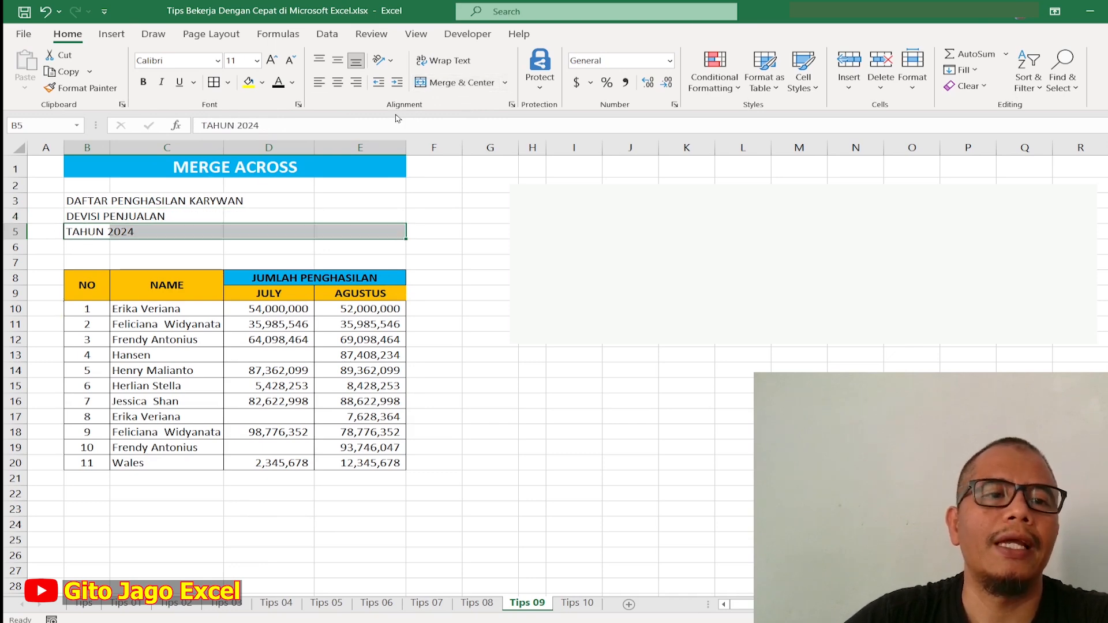
Step: Merge and center B3:E3, B4:E4 and B5:E5 one row at a time
click(102, 205)
click(341, 206)
drag(93, 202, 359, 202)
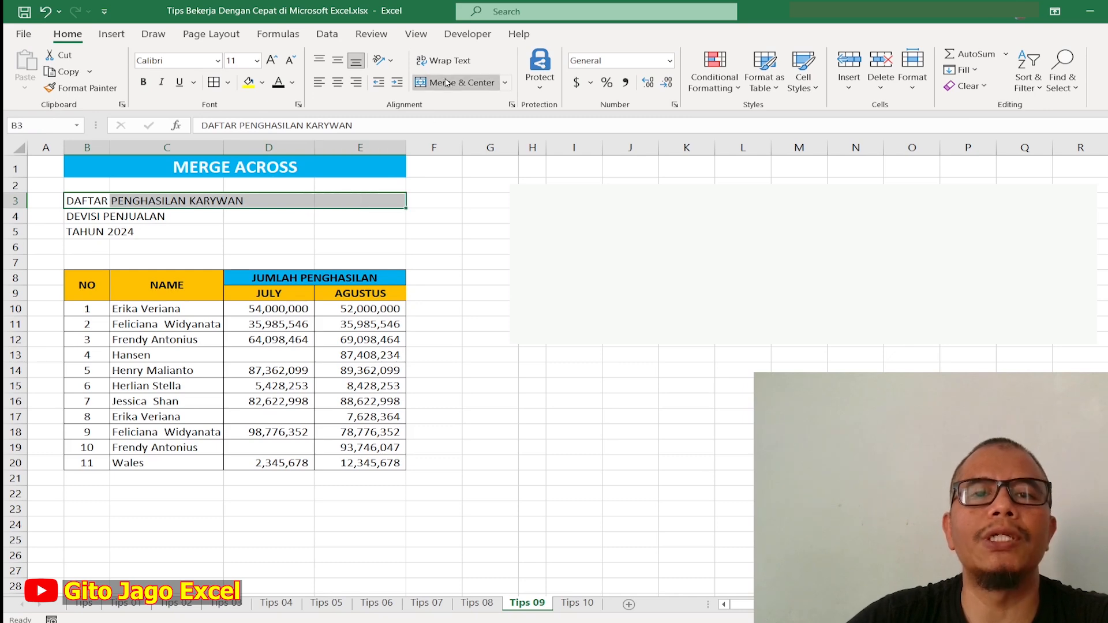
click(453, 82)
drag(98, 215, 335, 217)
click(452, 82)
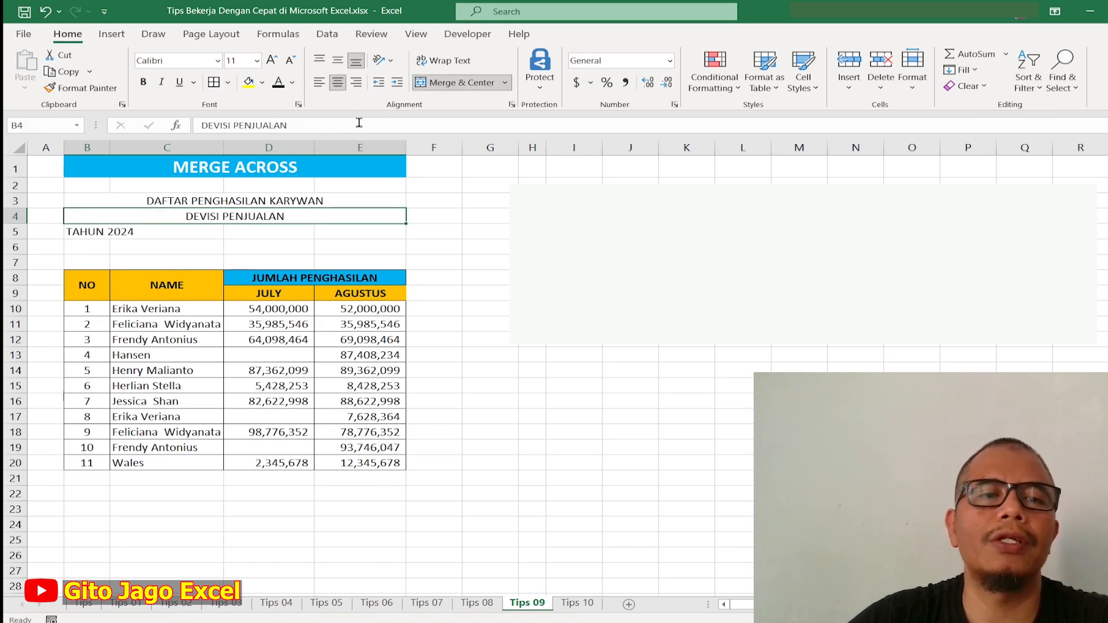
click(72, 233)
drag(124, 232, 338, 235)
click(438, 83)
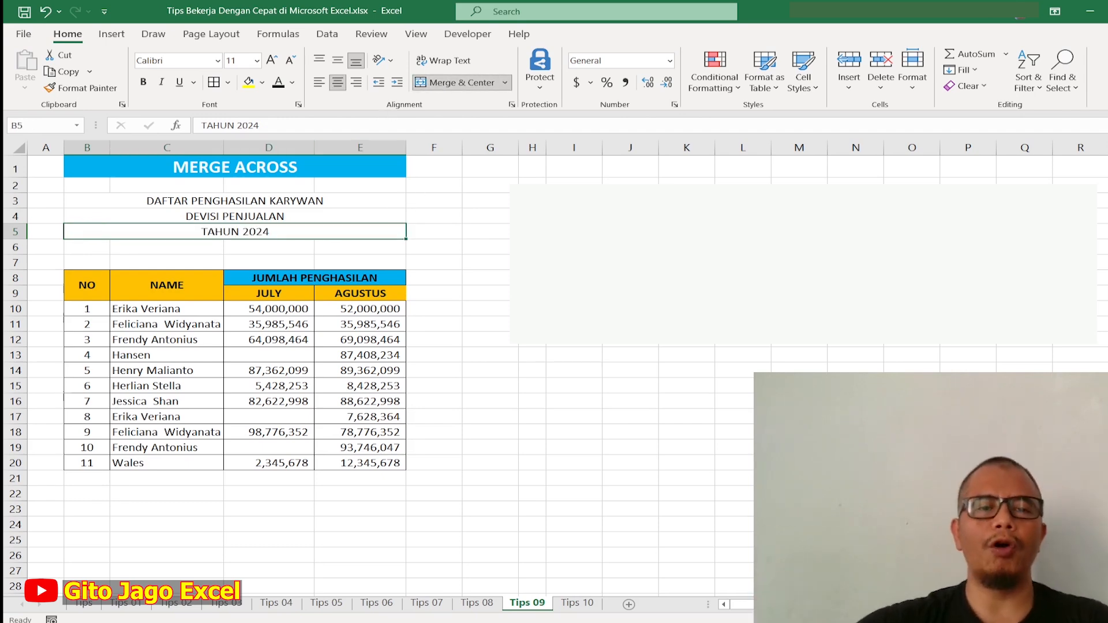
Step: Undo the three Merge & Center operations on the heading rows
drag(112, 202, 123, 242)
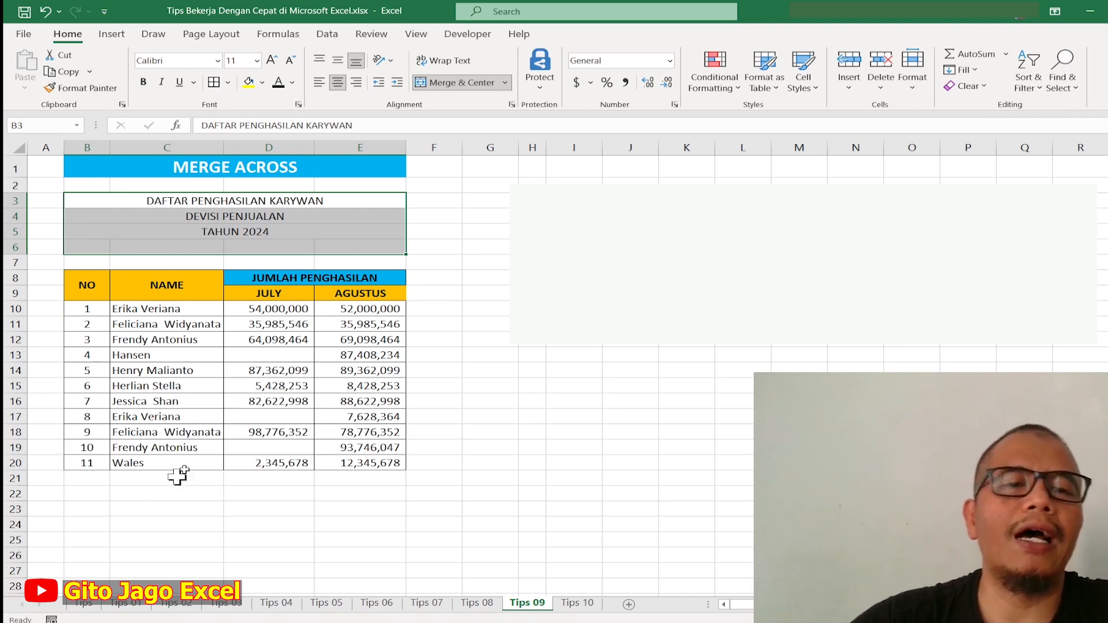
click(46, 13)
click(46, 13)
click(46, 13)
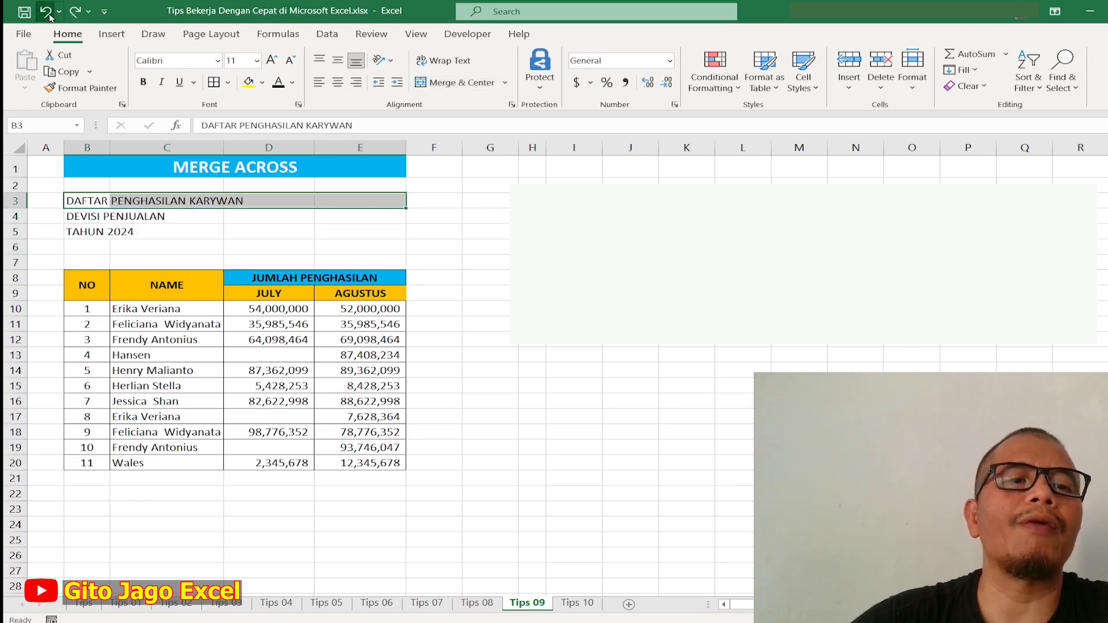
click(359, 232)
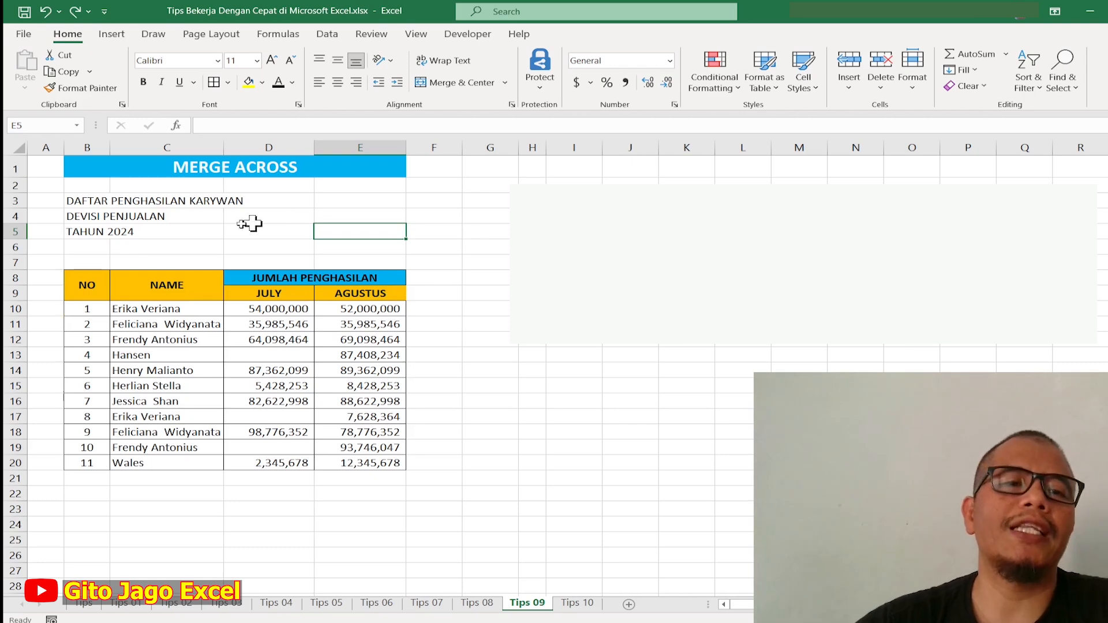
Step: Merge B3:E5 row by row with Merge Across, and check the merged cell in each row
drag(86, 202, 366, 231)
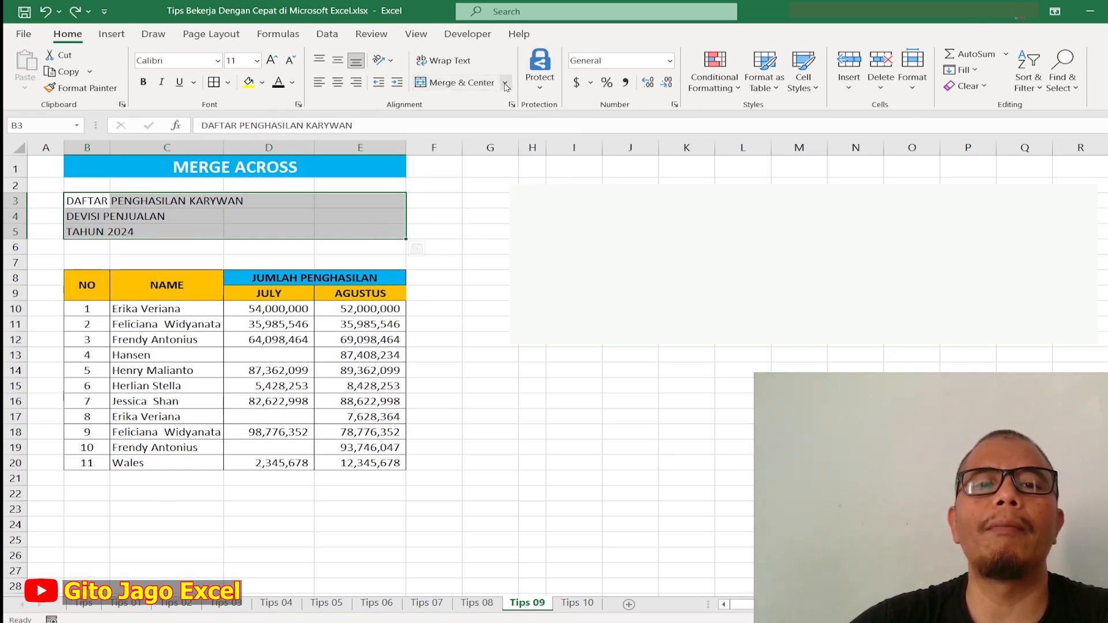
click(505, 82)
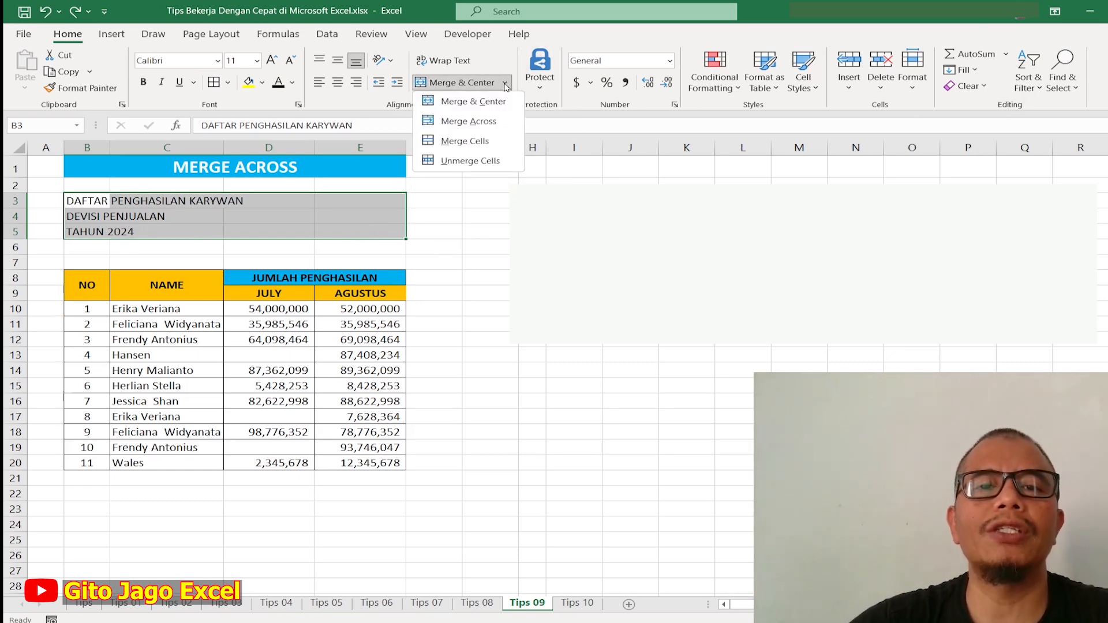
click(496, 128)
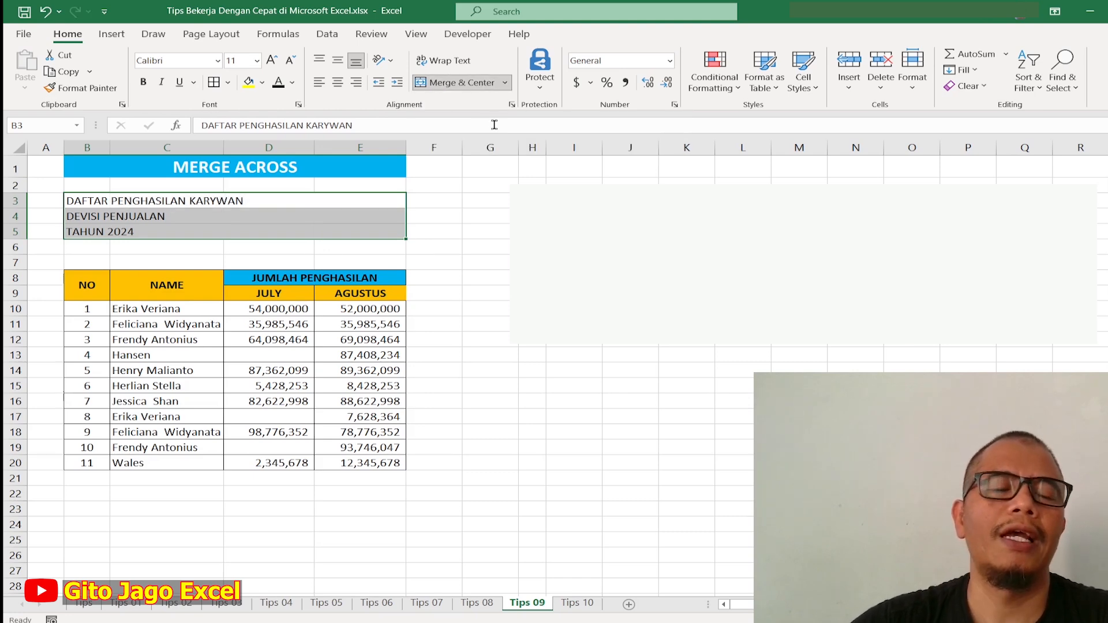
click(199, 199)
click(220, 215)
click(199, 231)
click(208, 206)
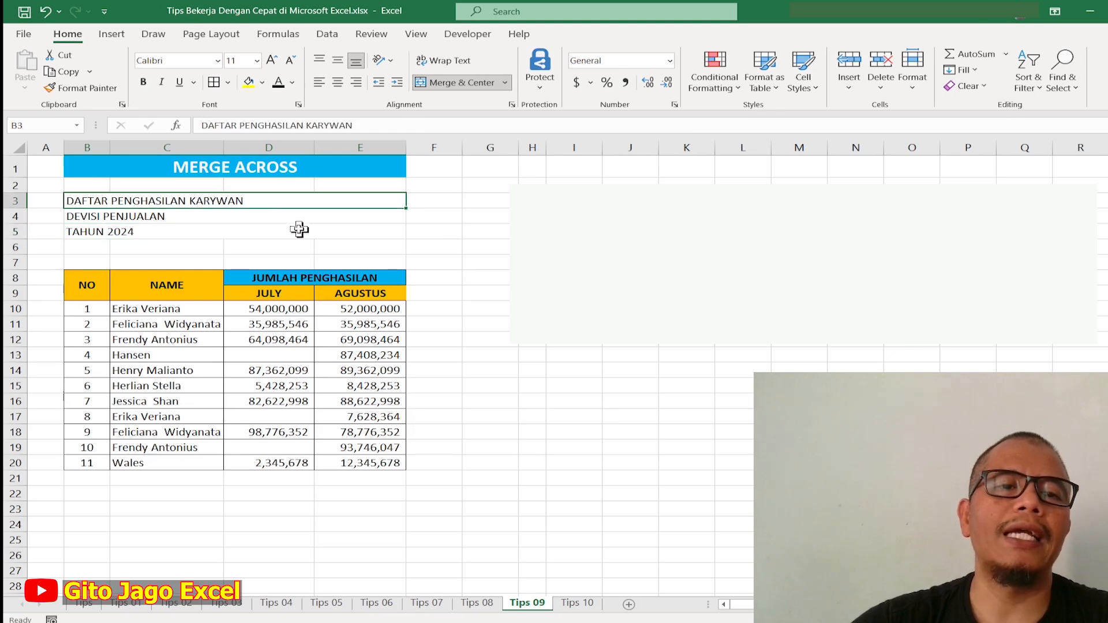
click(410, 206)
Step: Try center, right and left alignment on the merged heading rows 3 to 5, and leave them centered
drag(304, 199, 304, 227)
click(338, 82)
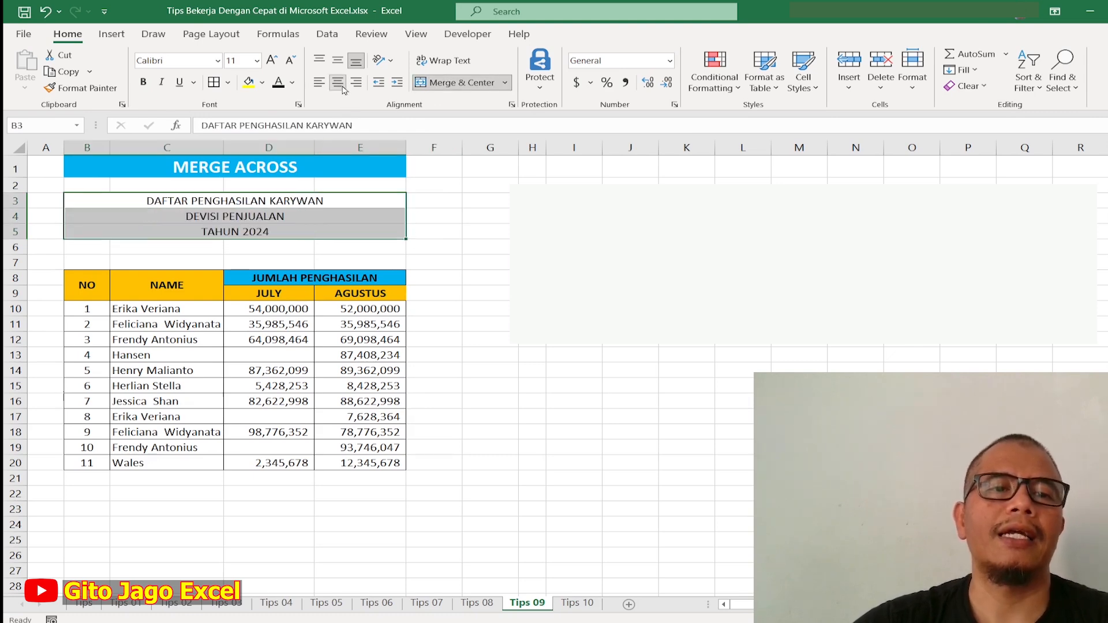
click(358, 84)
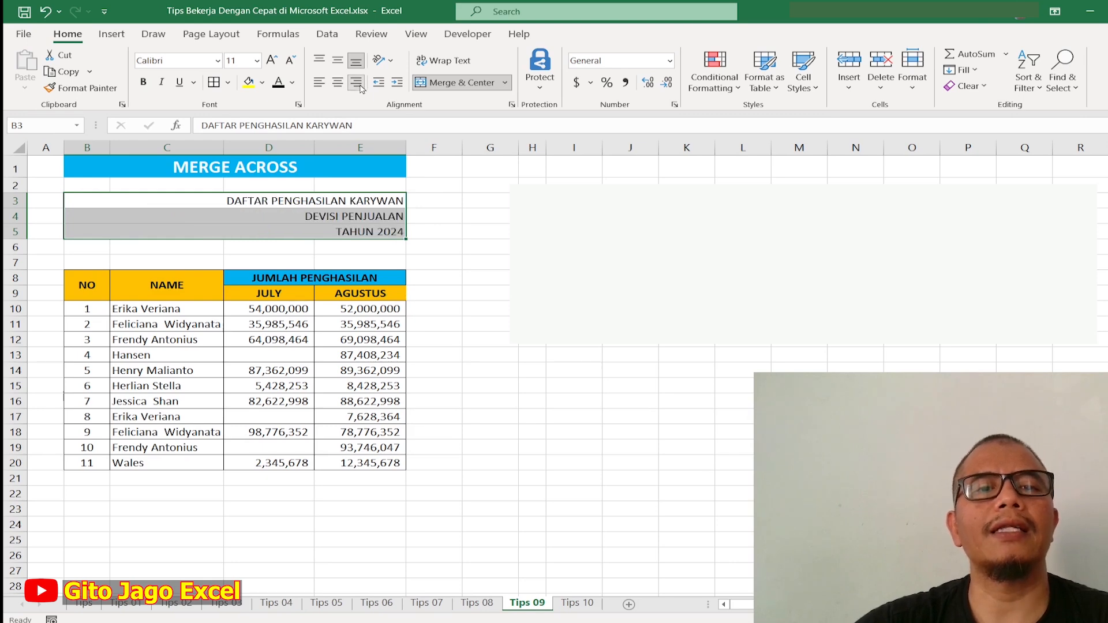
click(322, 85)
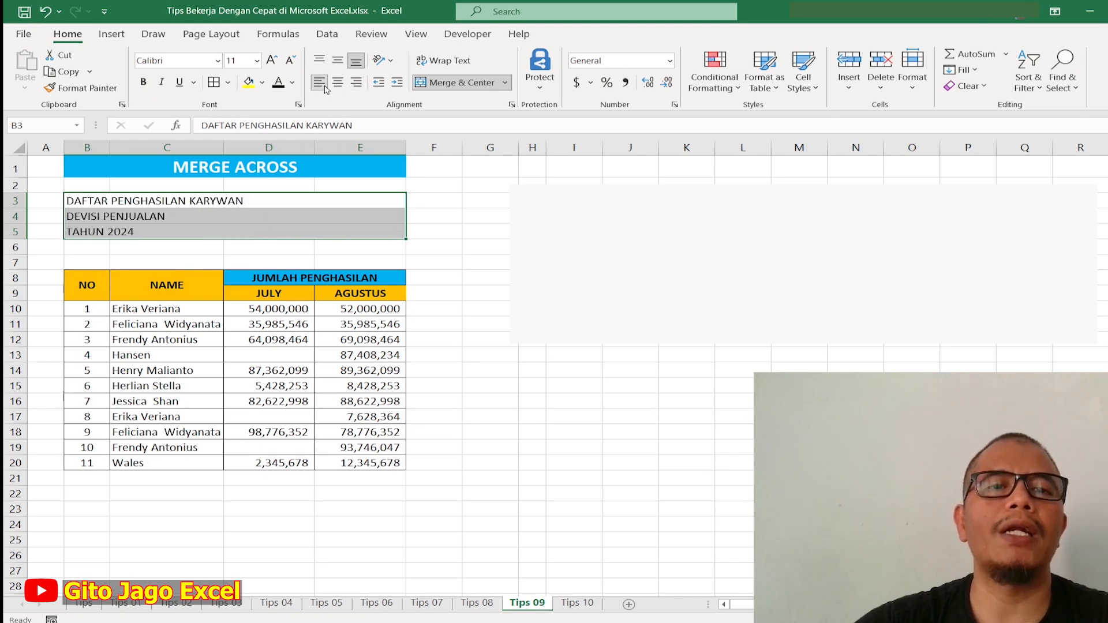
click(338, 83)
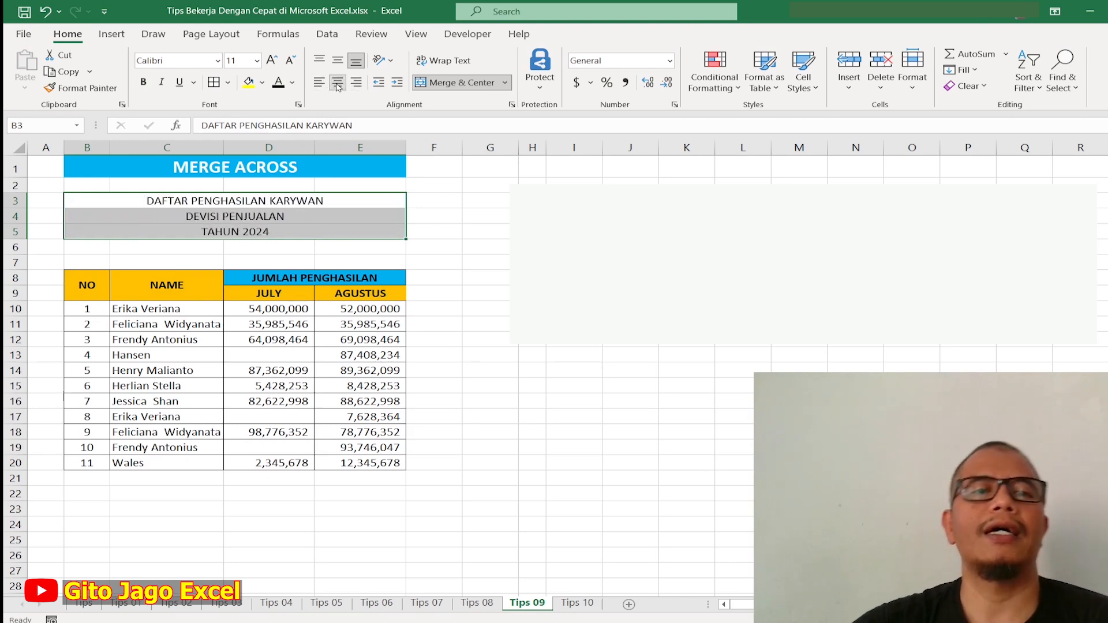
Step: Format the heading rows 3 to 5 with the standard blue font color and bold
click(292, 83)
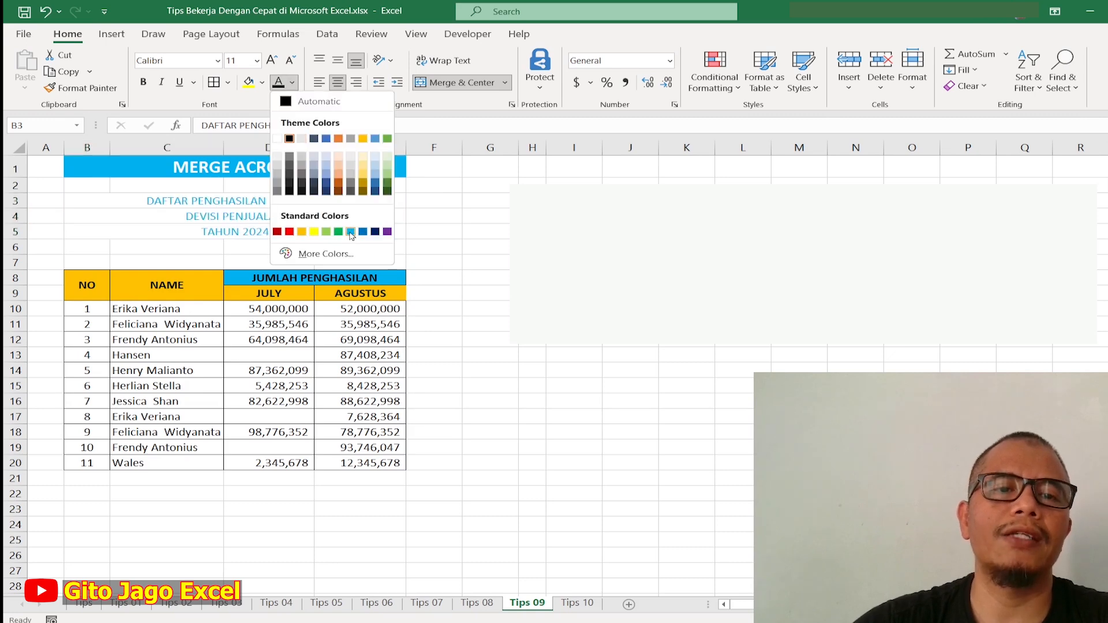
click(363, 232)
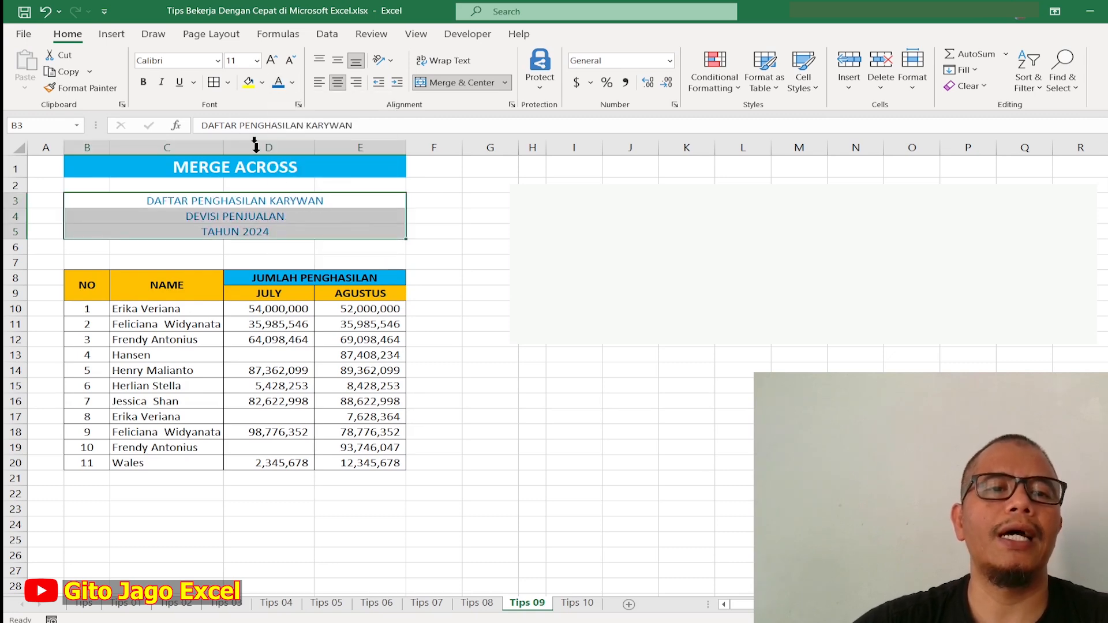
click(144, 83)
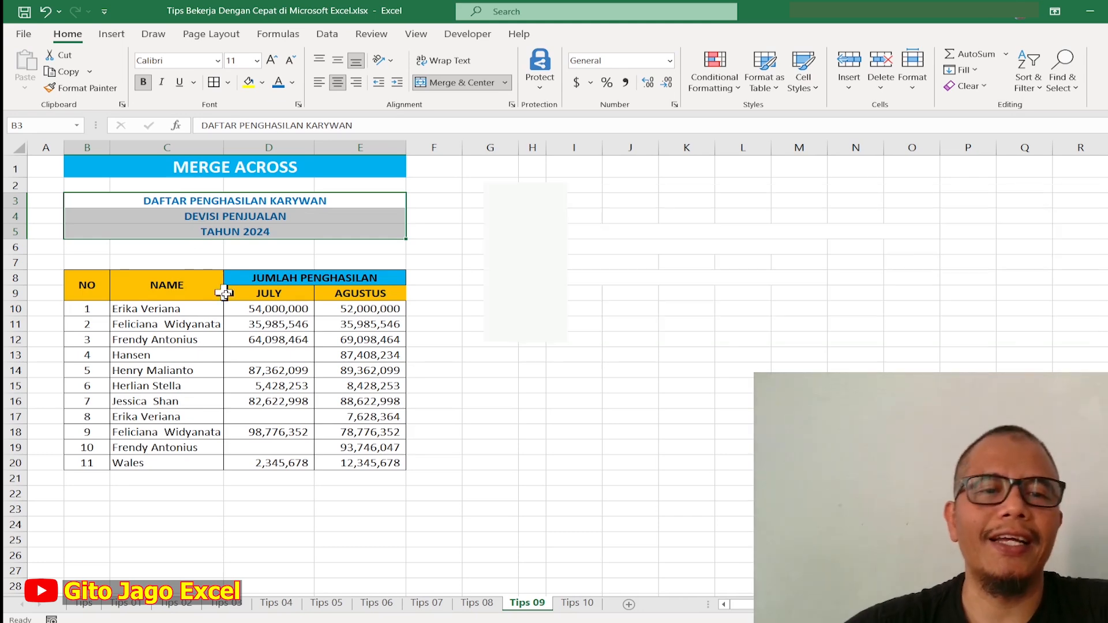
Step: Leave the merged headings selection and switch to the Tips 10 sheet
click(242, 310)
click(580, 602)
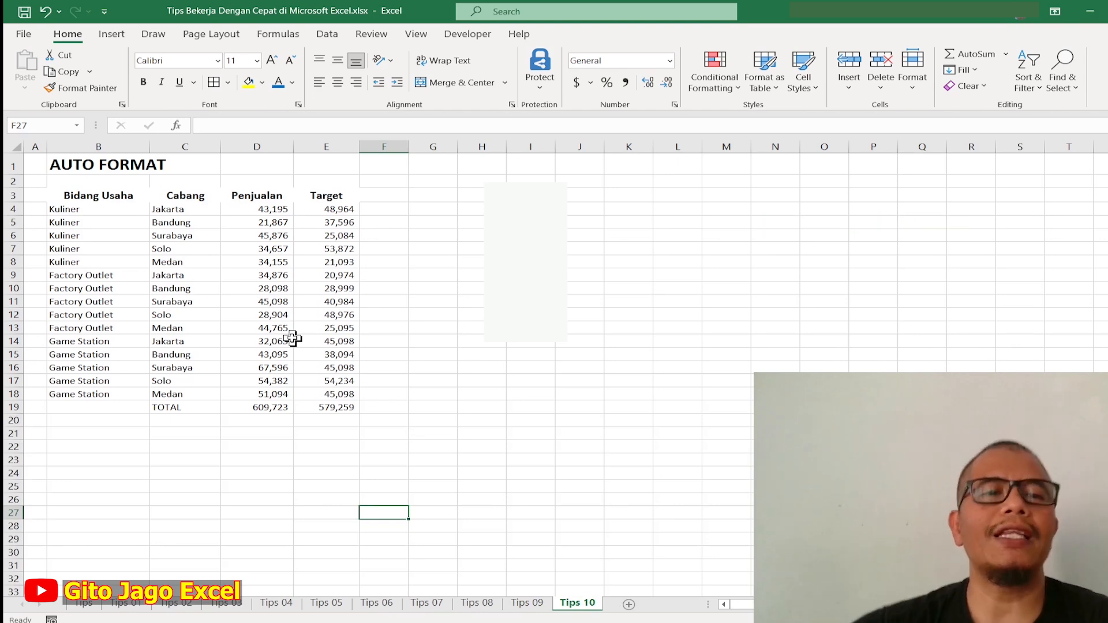
Step: Manually format the header row B3:E3 with yellow fill, and the total row B19:E19 with bold, yellow fill and blue font
drag(69, 196, 317, 198)
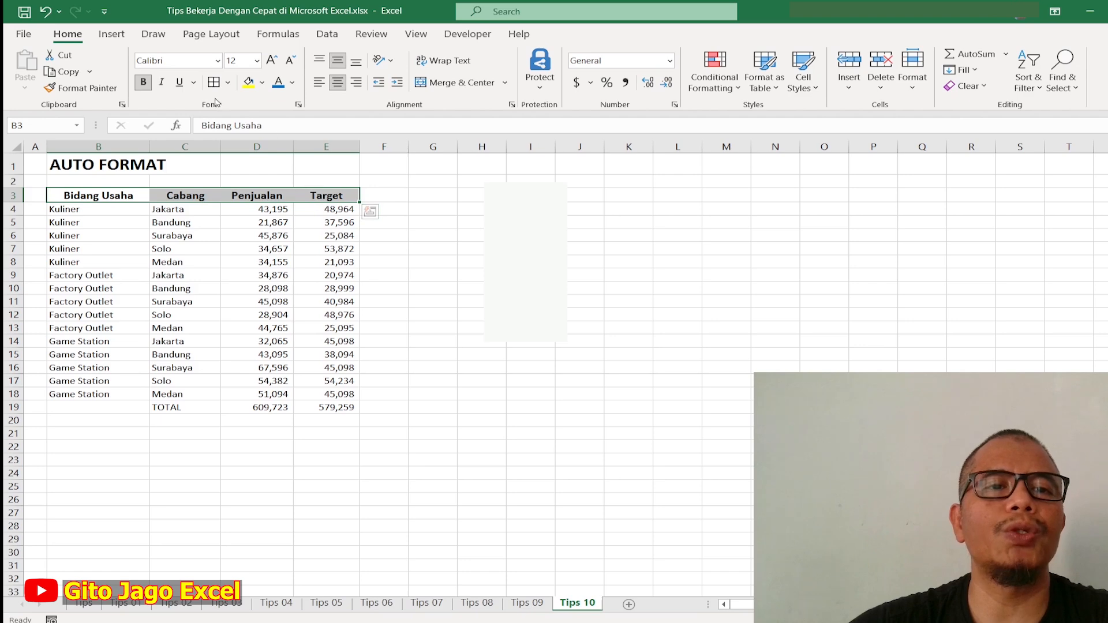
click(248, 82)
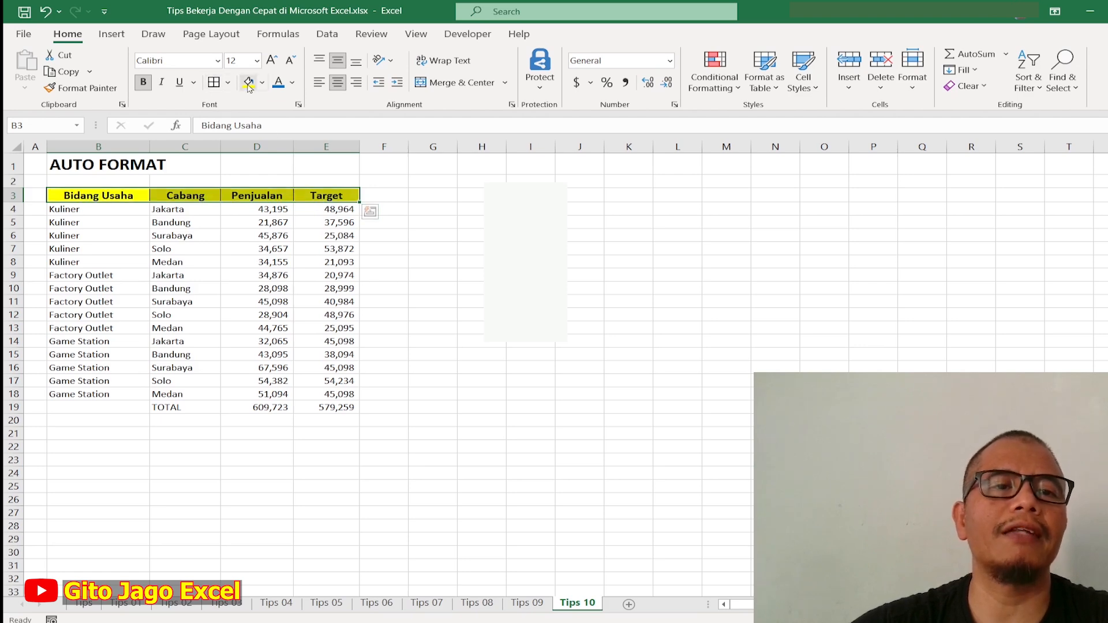
drag(101, 407, 299, 403)
click(144, 82)
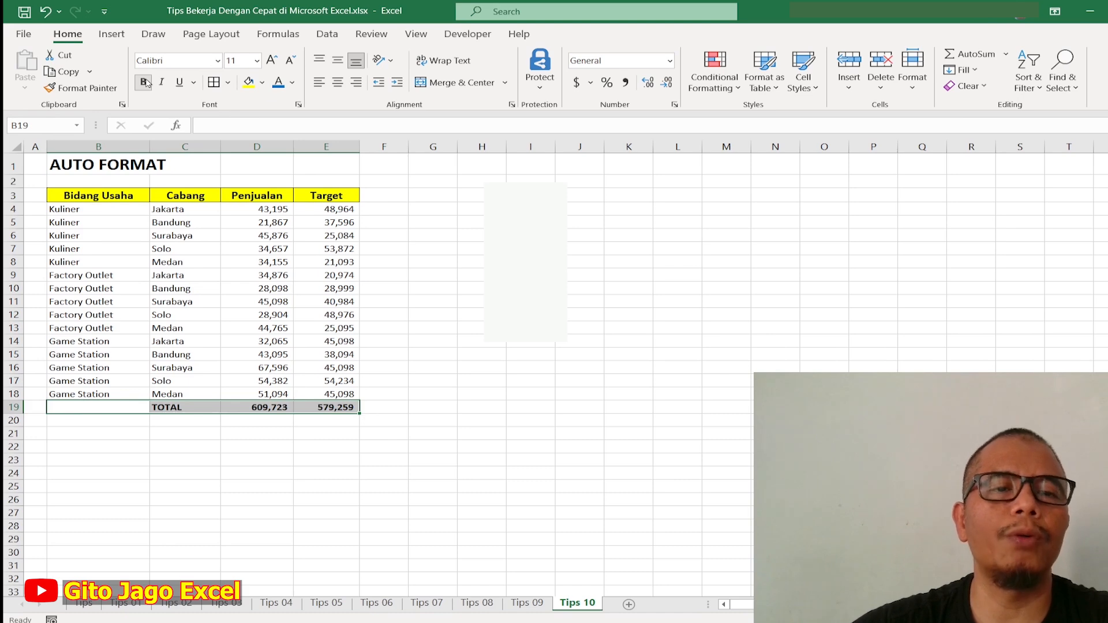
click(253, 84)
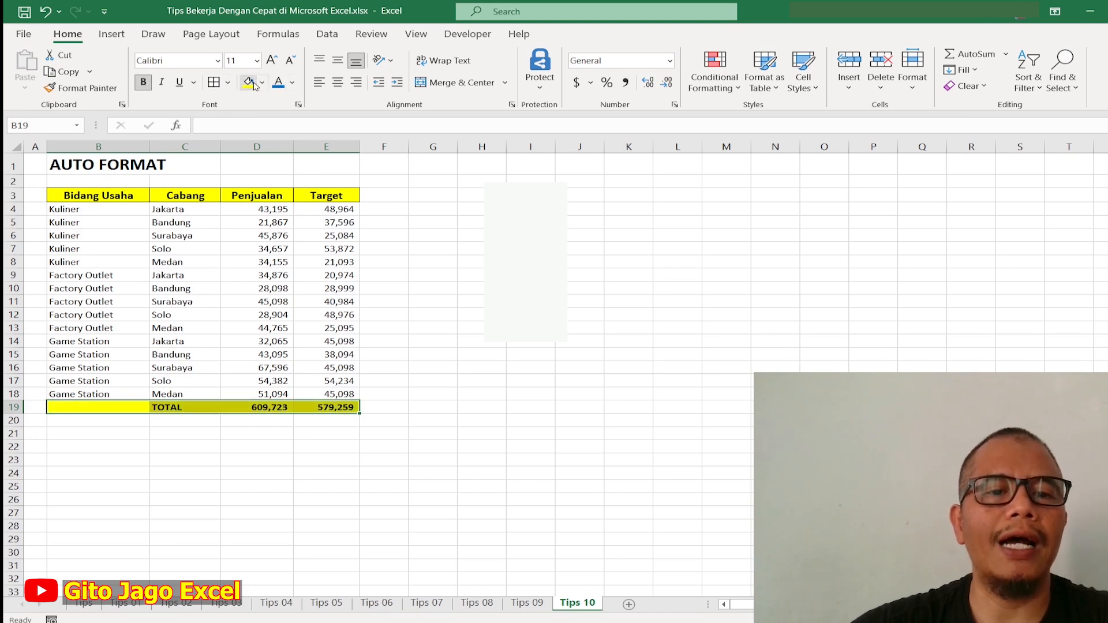
click(282, 85)
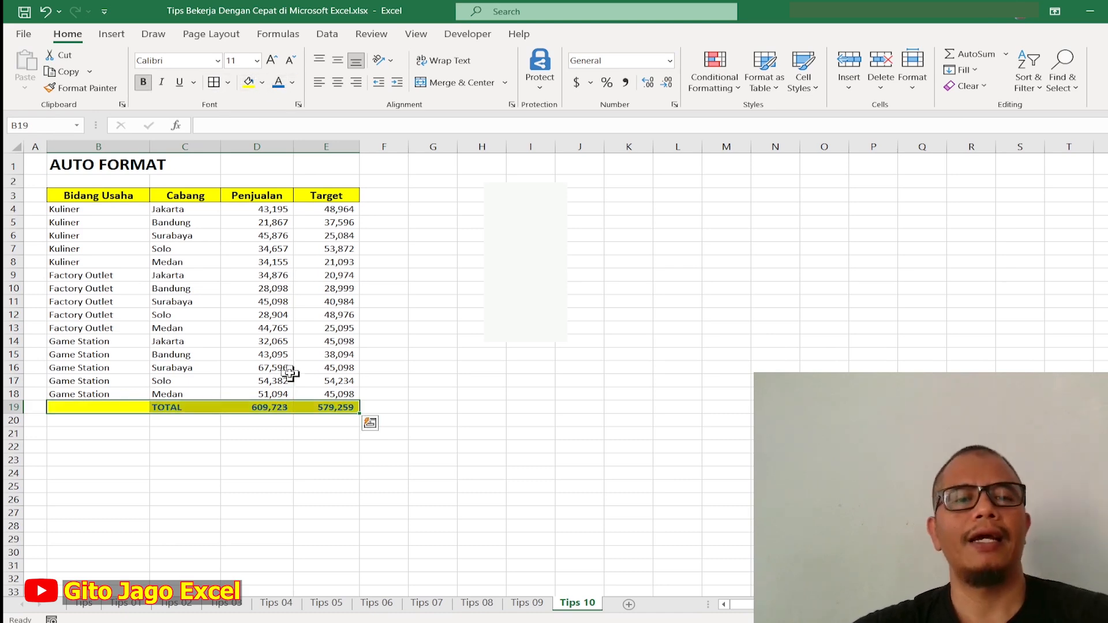
Step: Undo all the manual formatting applied to the header and total rows
click(274, 354)
drag(91, 210, 318, 393)
click(238, 279)
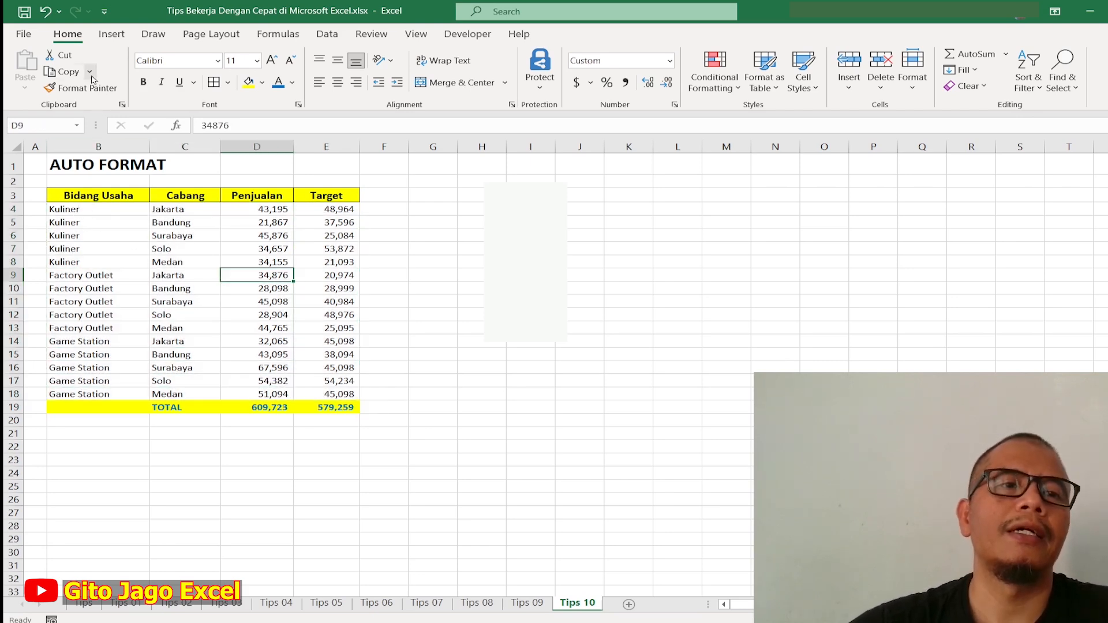
click(50, 12)
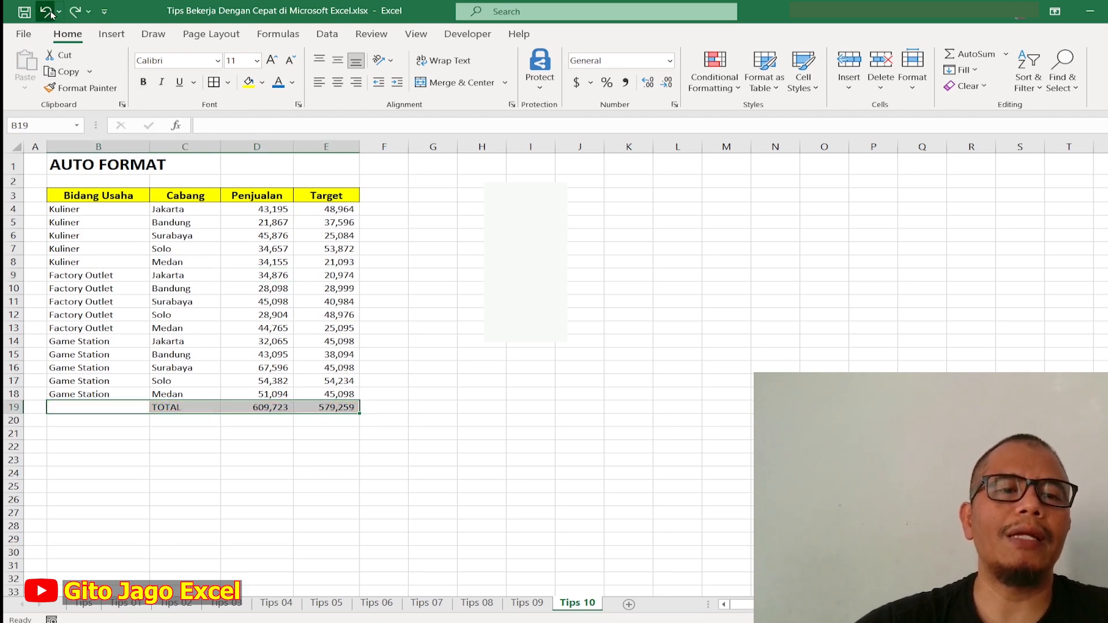
click(50, 13)
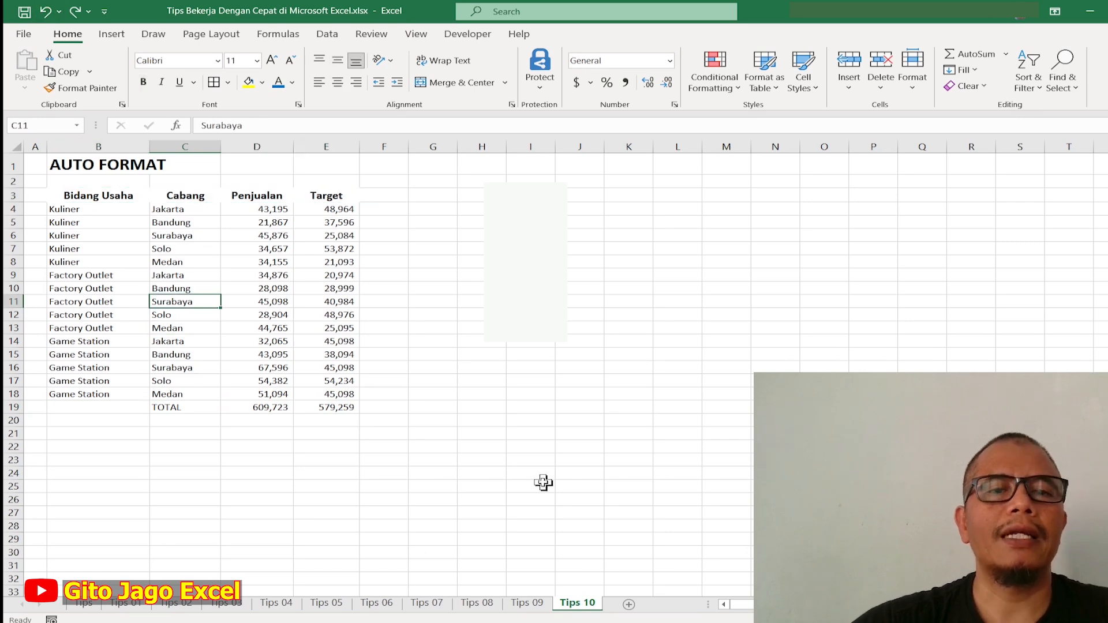
Step: Open AutoFormat for the table B3:E19 and look through the Classic and Accounting styles
drag(108, 197, 326, 407)
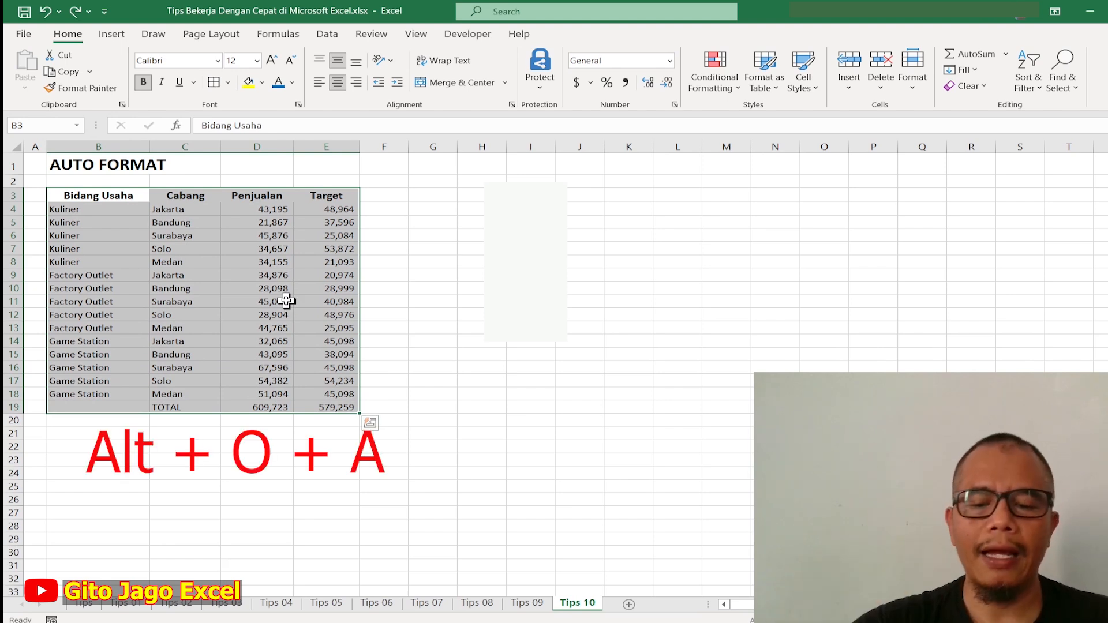
key(alt+o)
key(a)
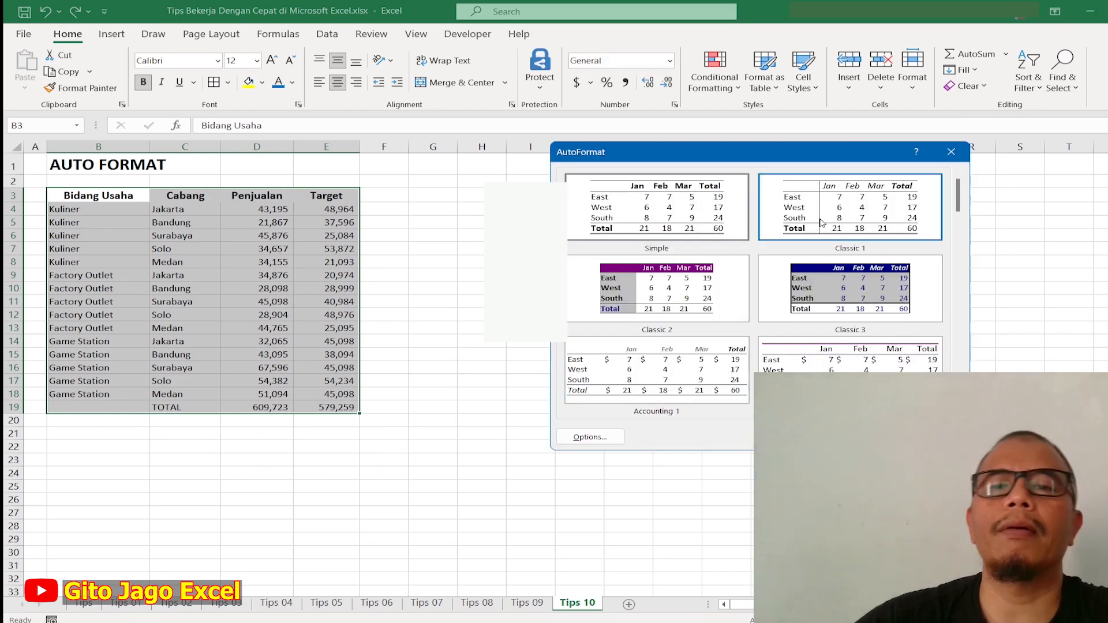
drag(802, 162, 692, 147)
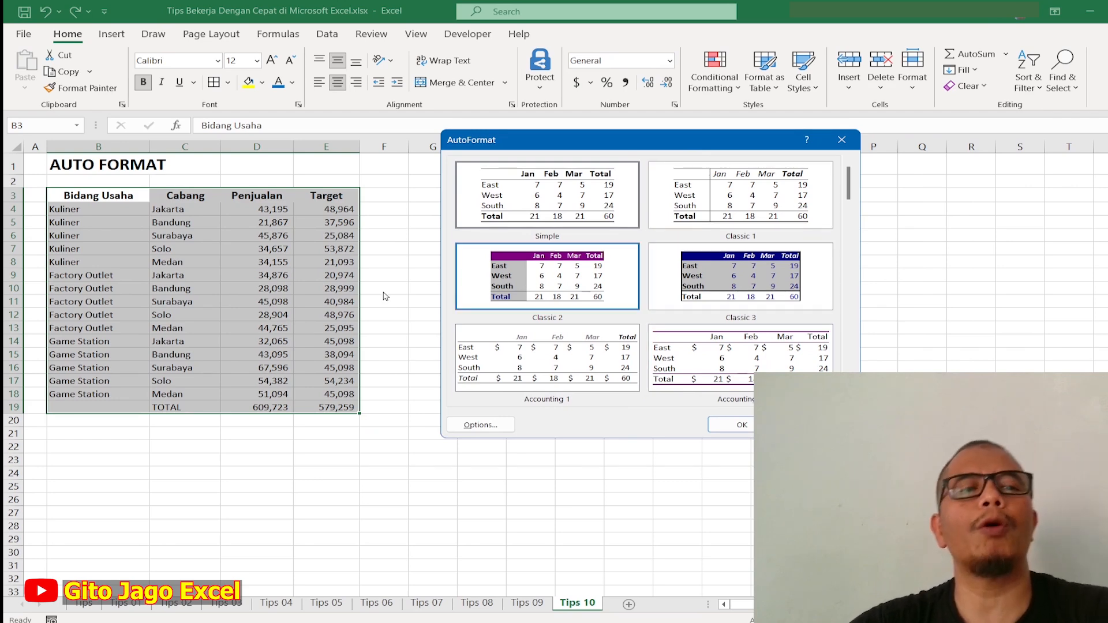
click(744, 280)
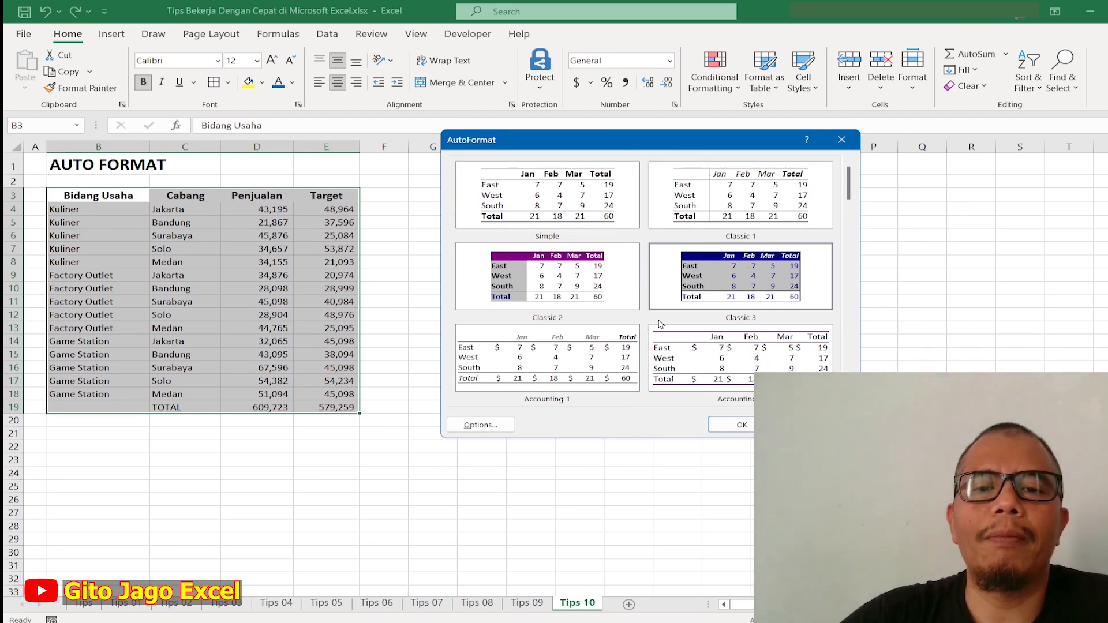
click(601, 336)
Step: Try the Colorful 2 AutoFormat style on the table B3:E19, and undo it
drag(849, 183, 857, 243)
click(851, 322)
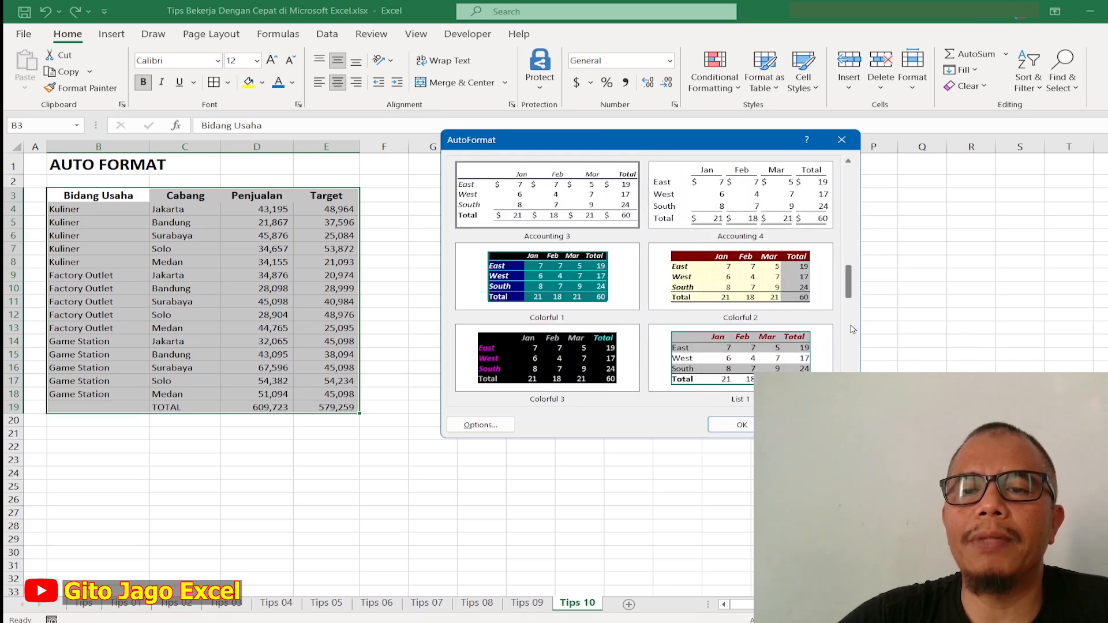
click(777, 297)
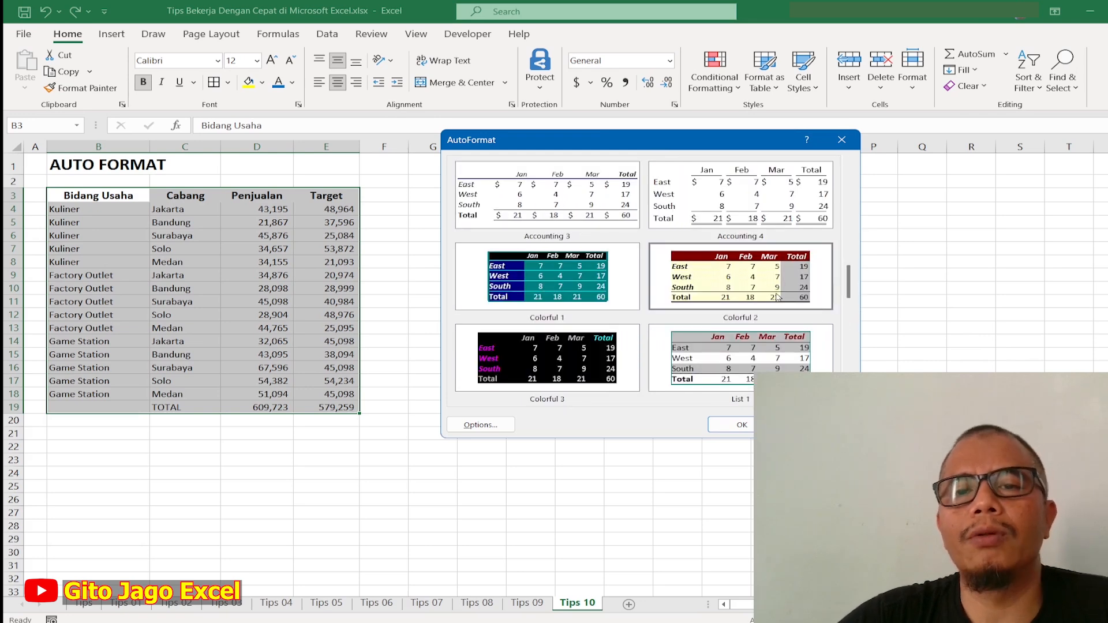
scroll(850, 306, down, 1)
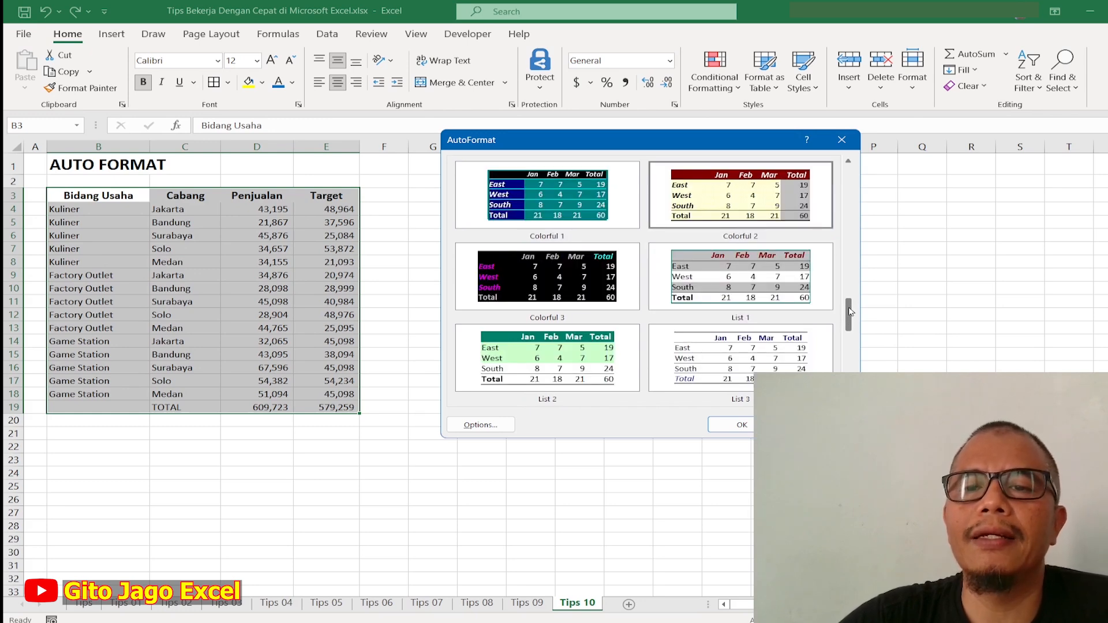
scroll(850, 320, down, 1)
scroll(850, 327, up, 2)
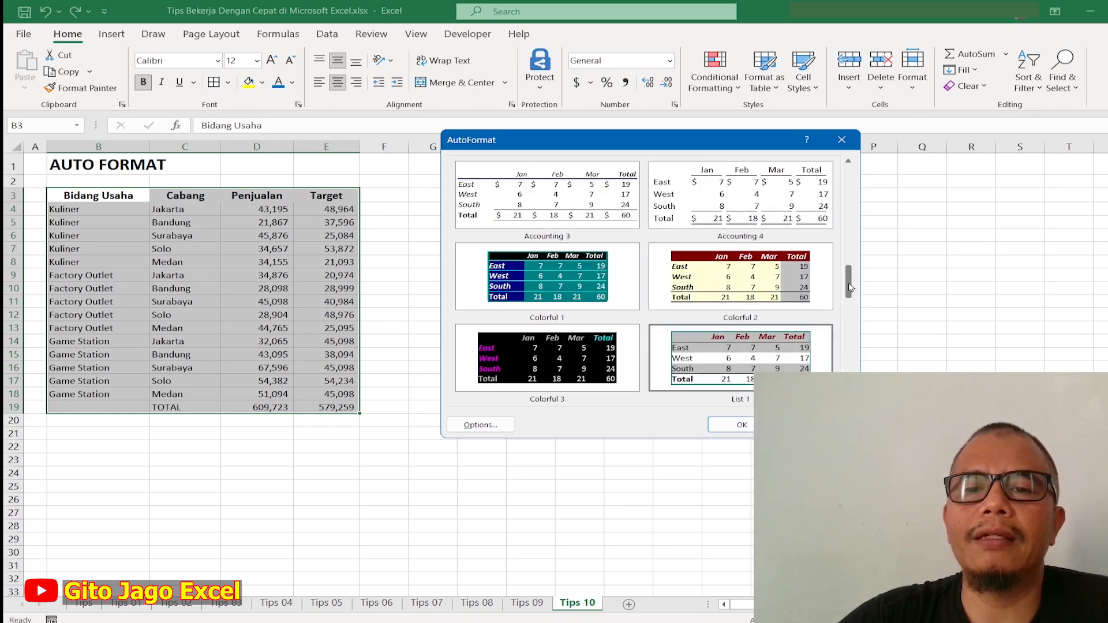
click(791, 289)
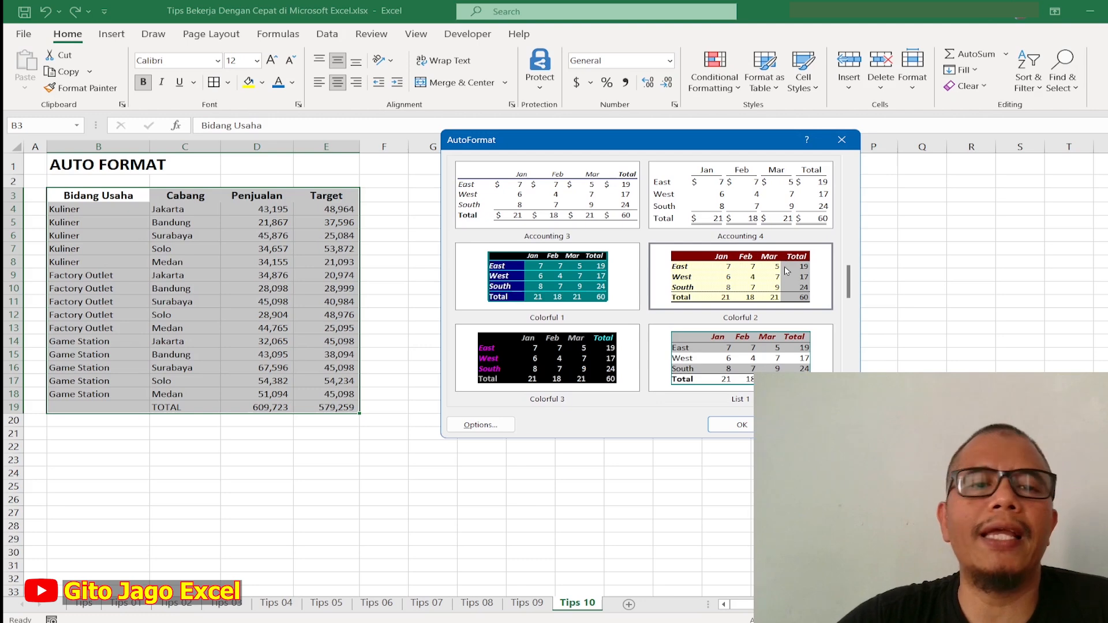
click(742, 425)
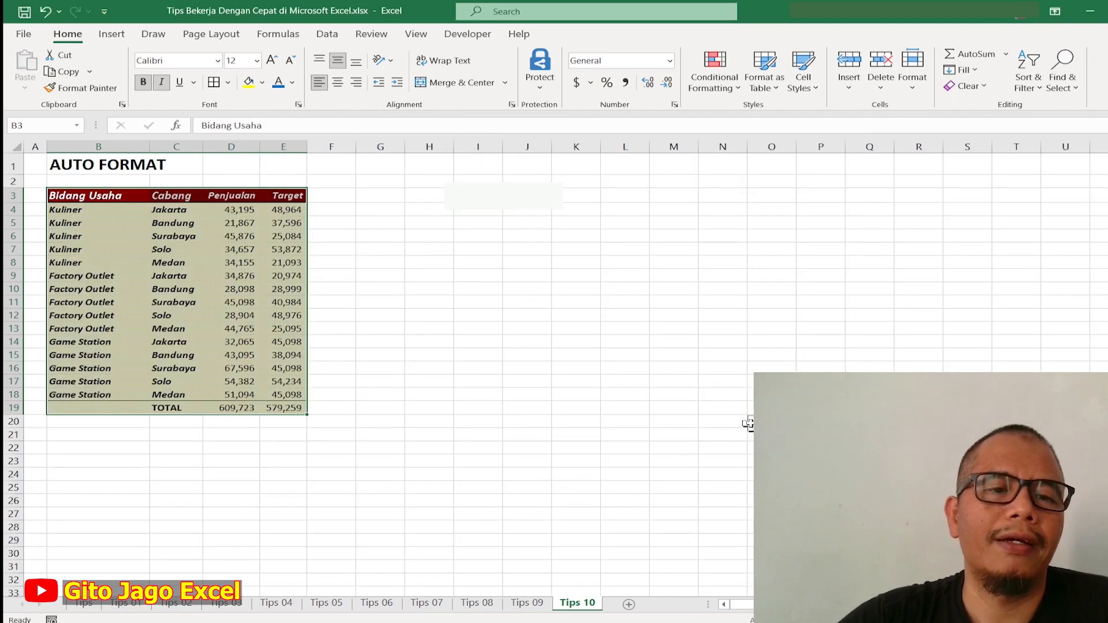
click(248, 287)
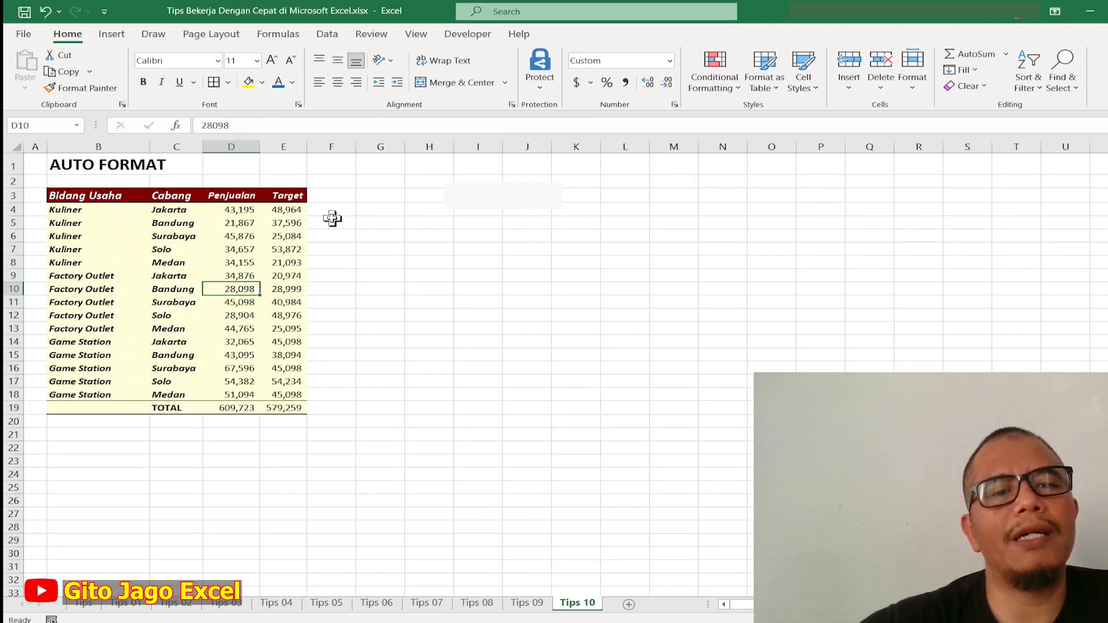
click(45, 11)
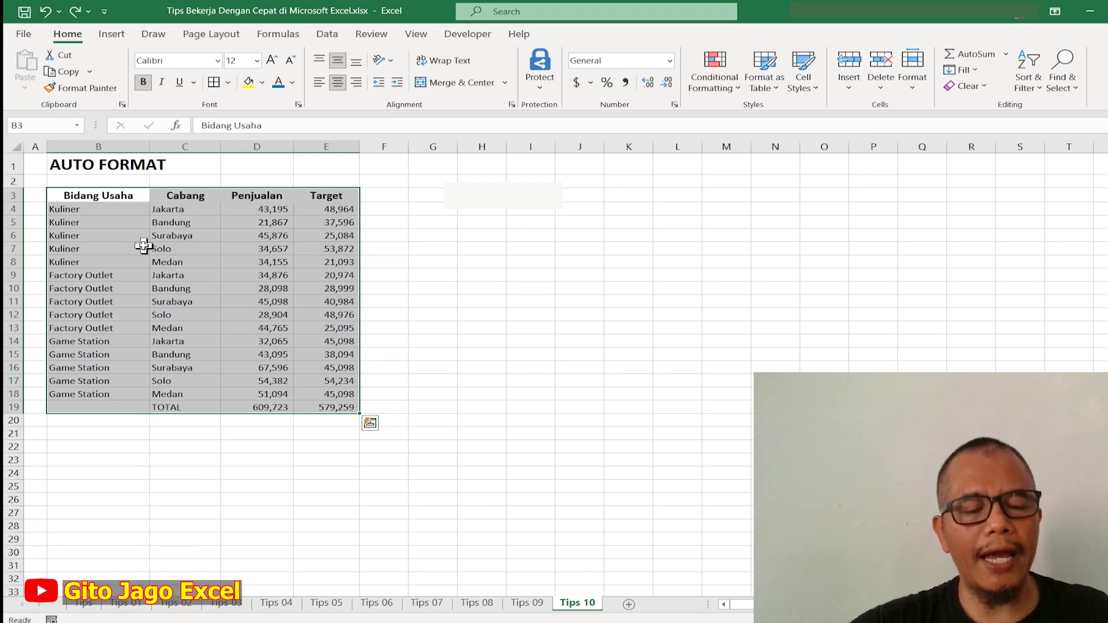
Step: Apply the List 1 AutoFormat style to the table B3:E19, and deselect the table to check its look
key(alt+o)
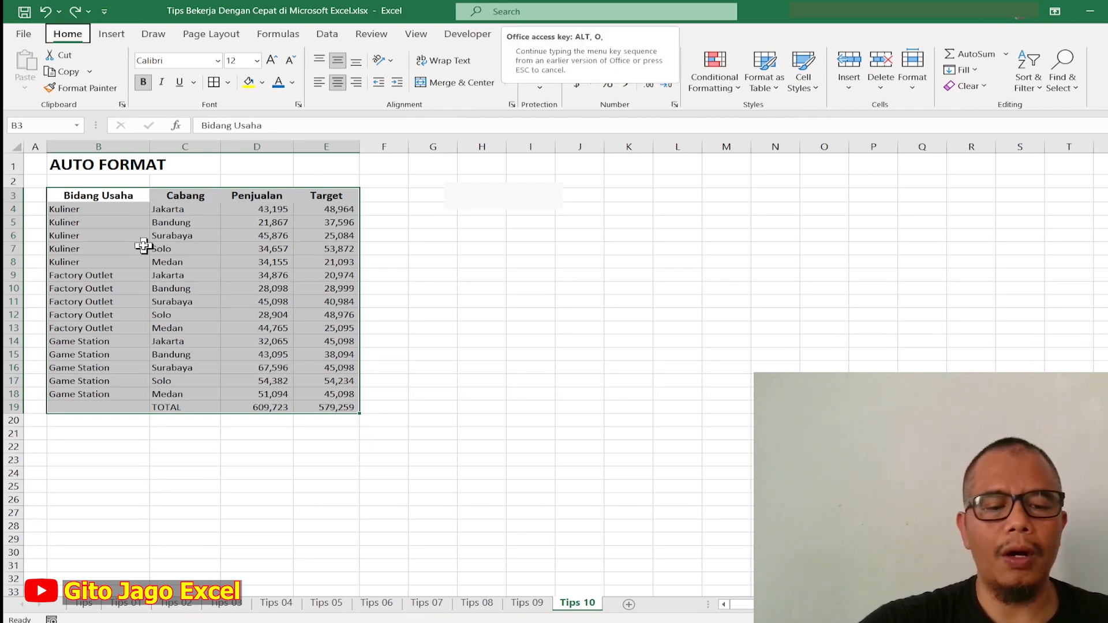
key(a)
click(617, 303)
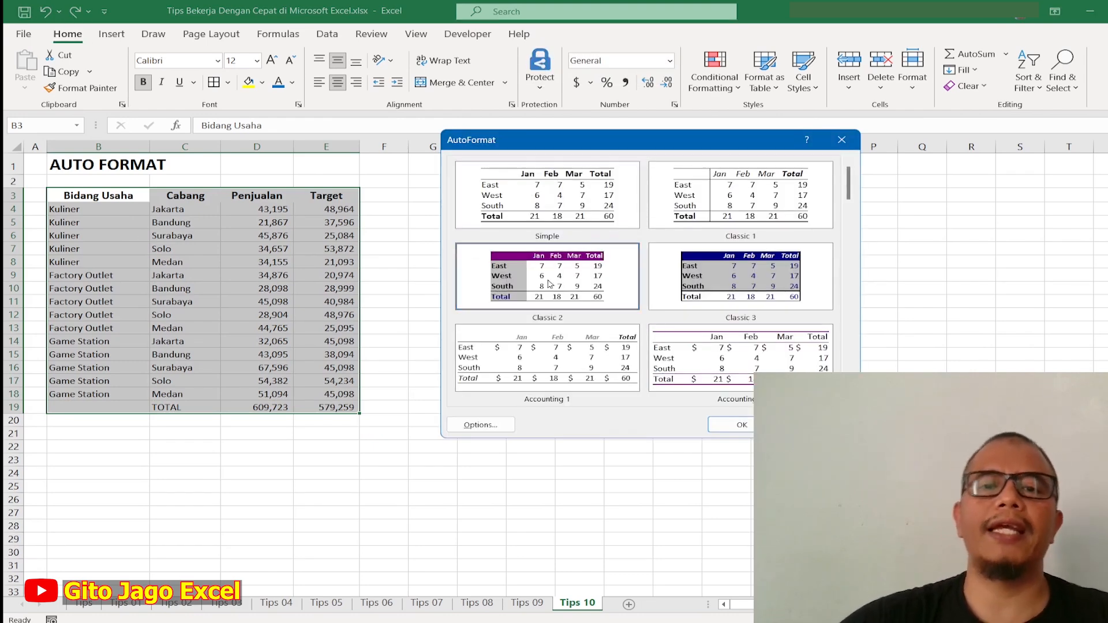
click(756, 281)
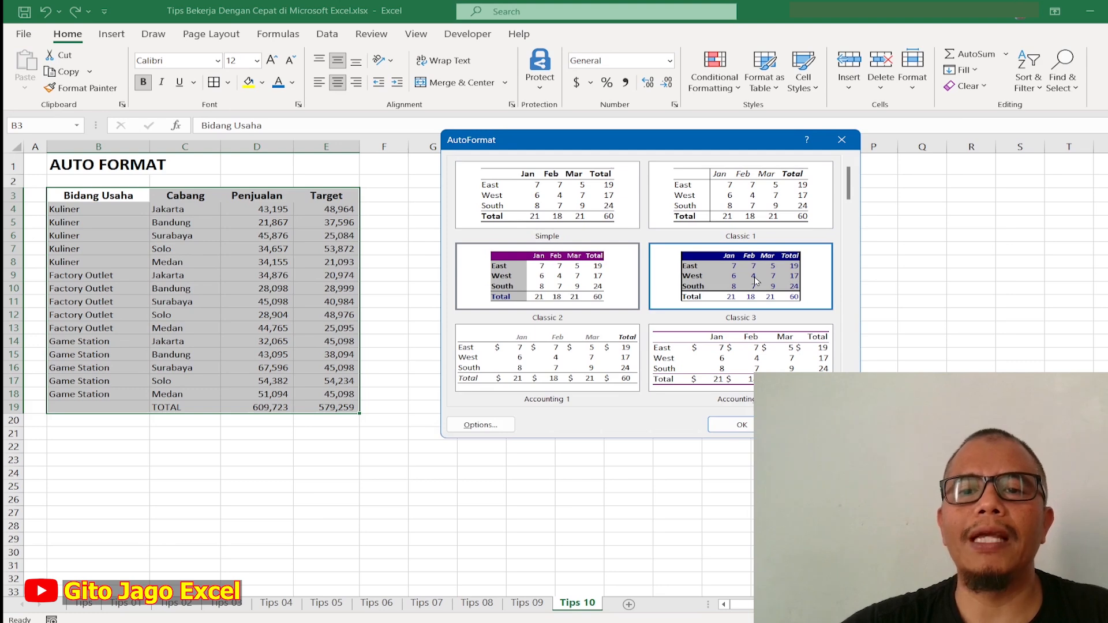
drag(849, 173, 847, 296)
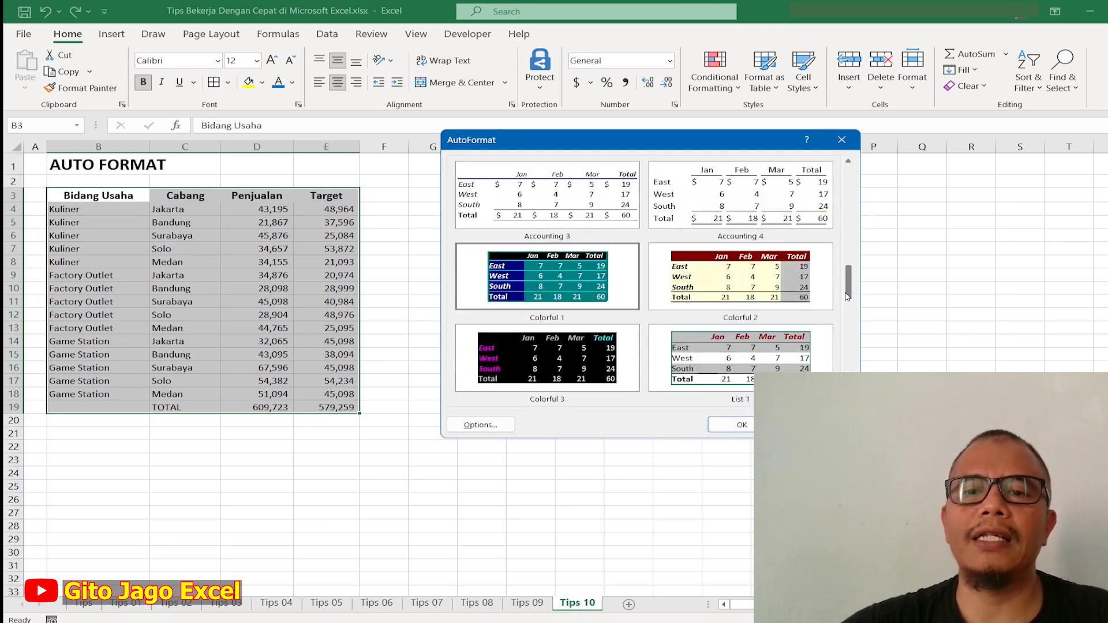
click(849, 239)
click(850, 327)
click(819, 359)
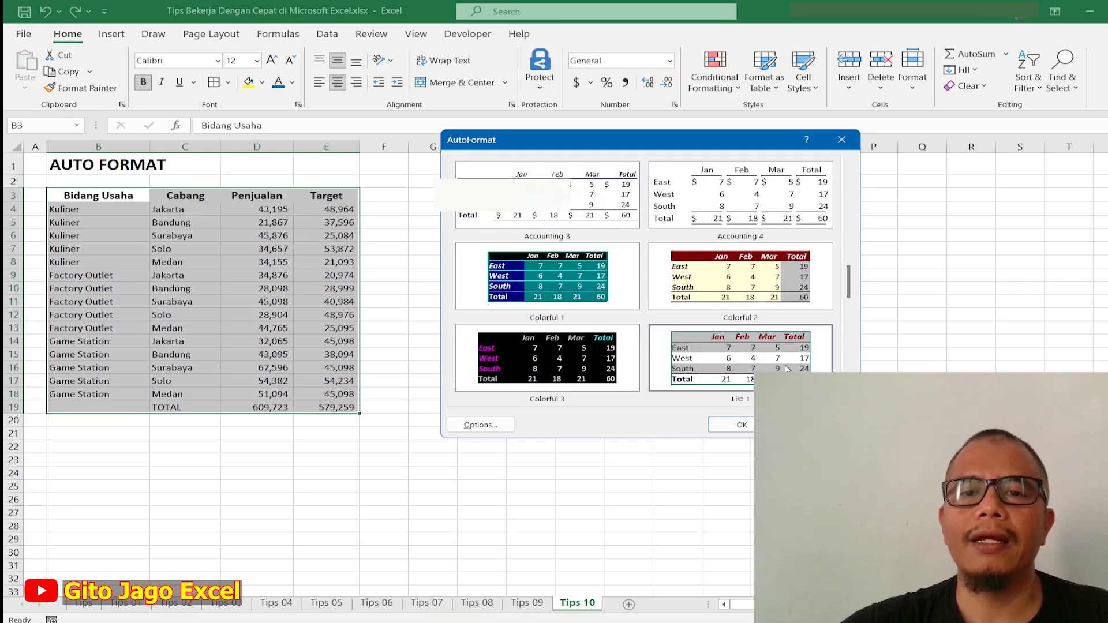
click(741, 424)
click(234, 329)
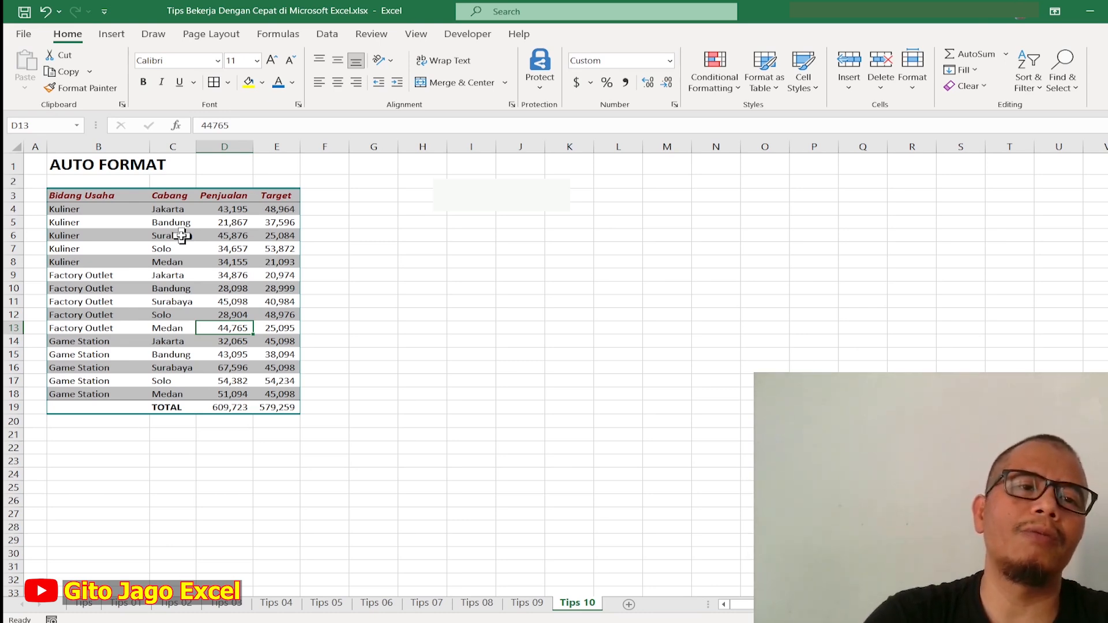
click(184, 272)
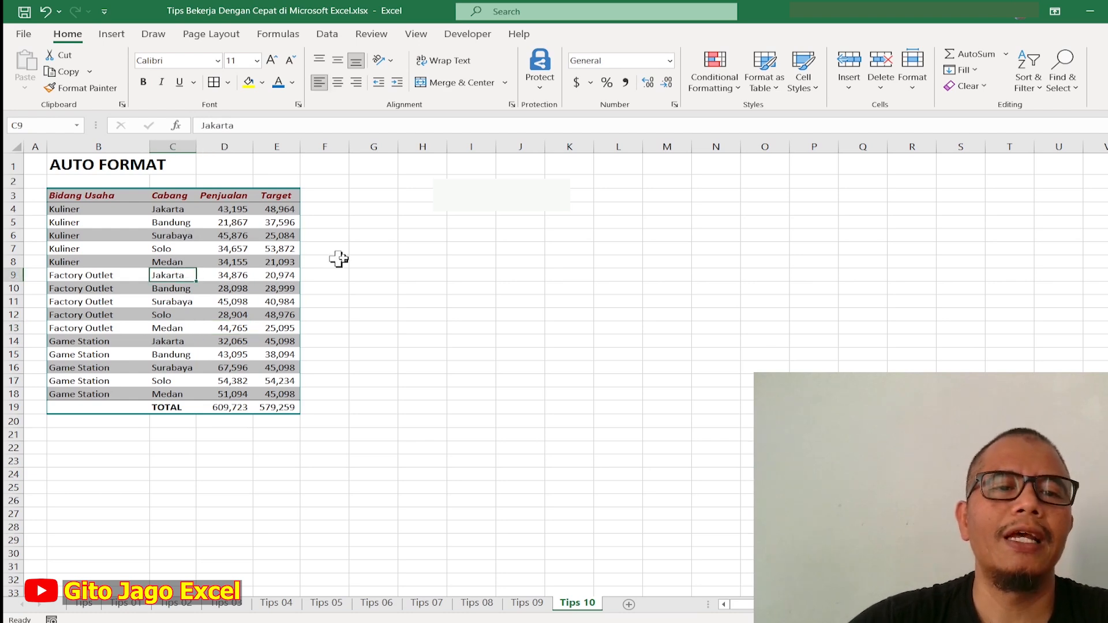
click(360, 260)
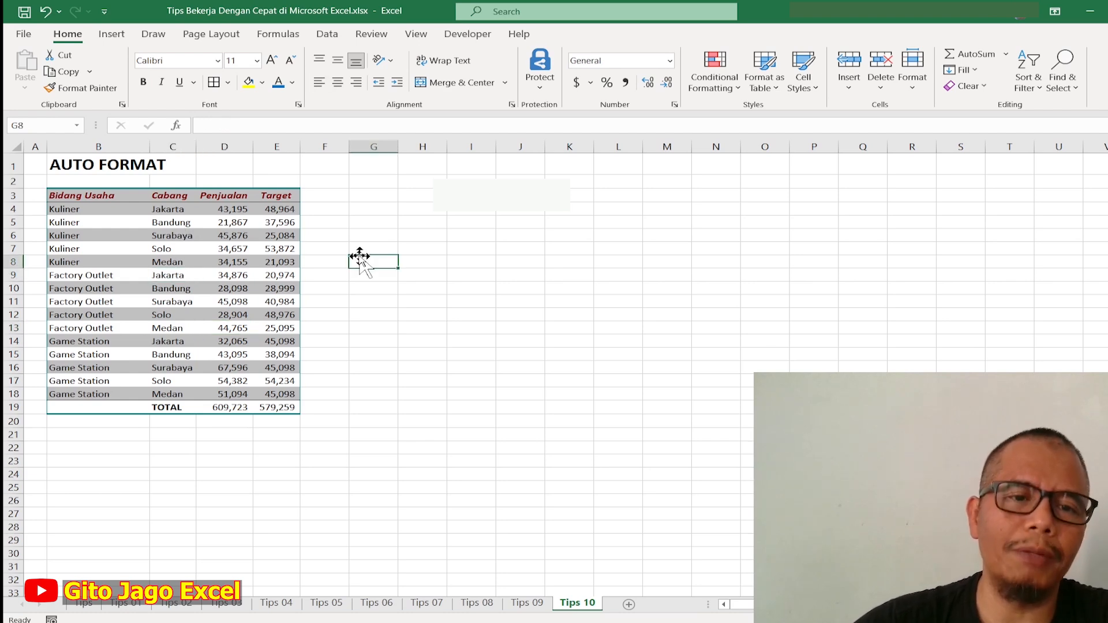